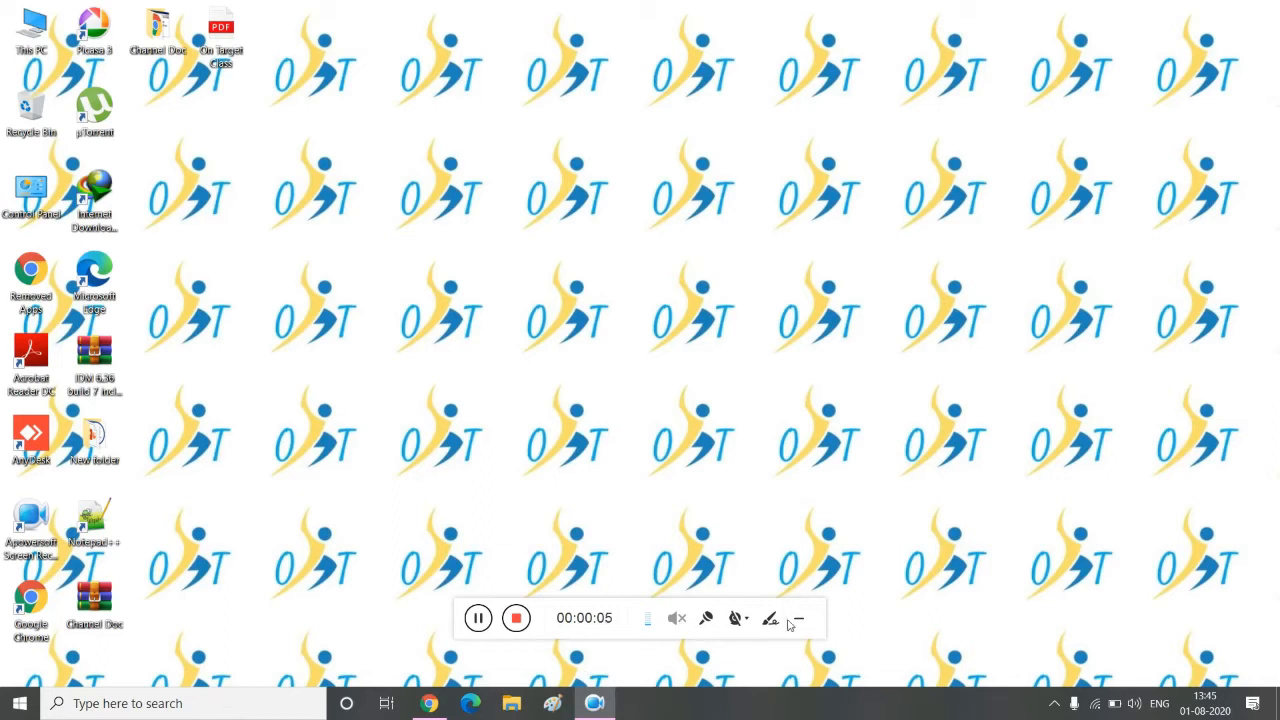
# - Launch Excel from the alphabetical list of installed apps and close its start window again
pyautogui.click(800, 618)
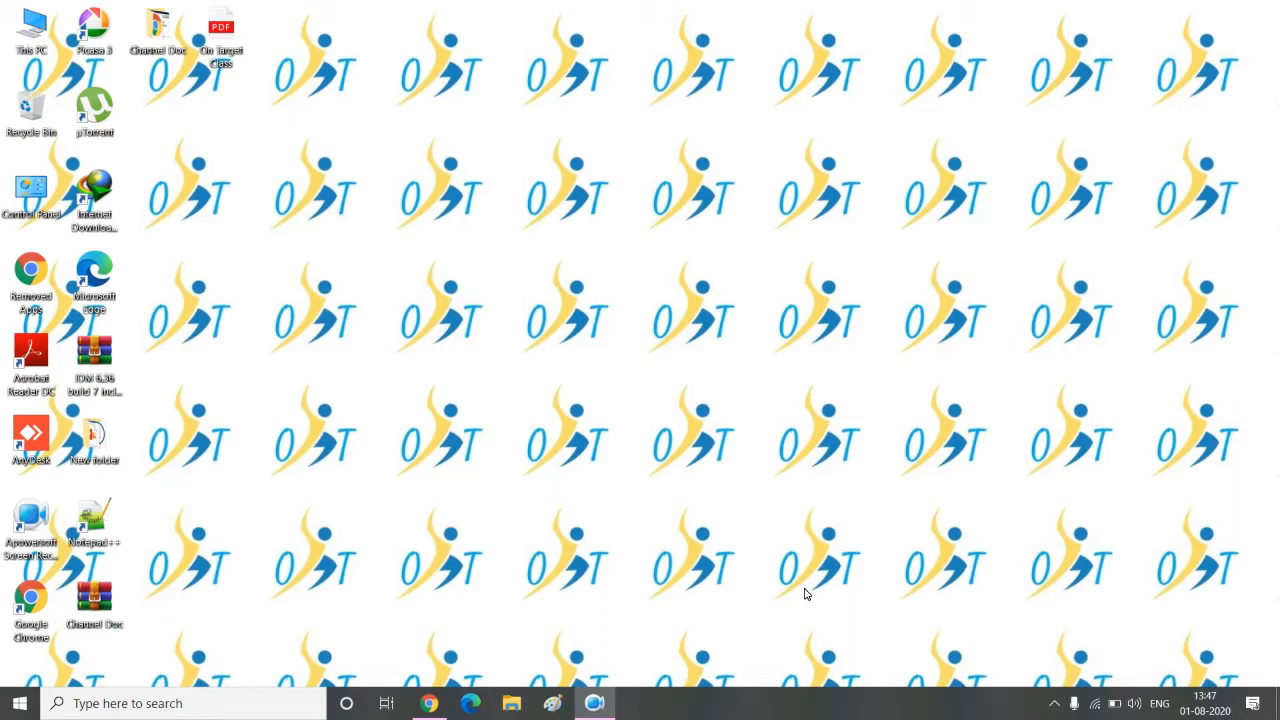
pyautogui.click(20, 704)
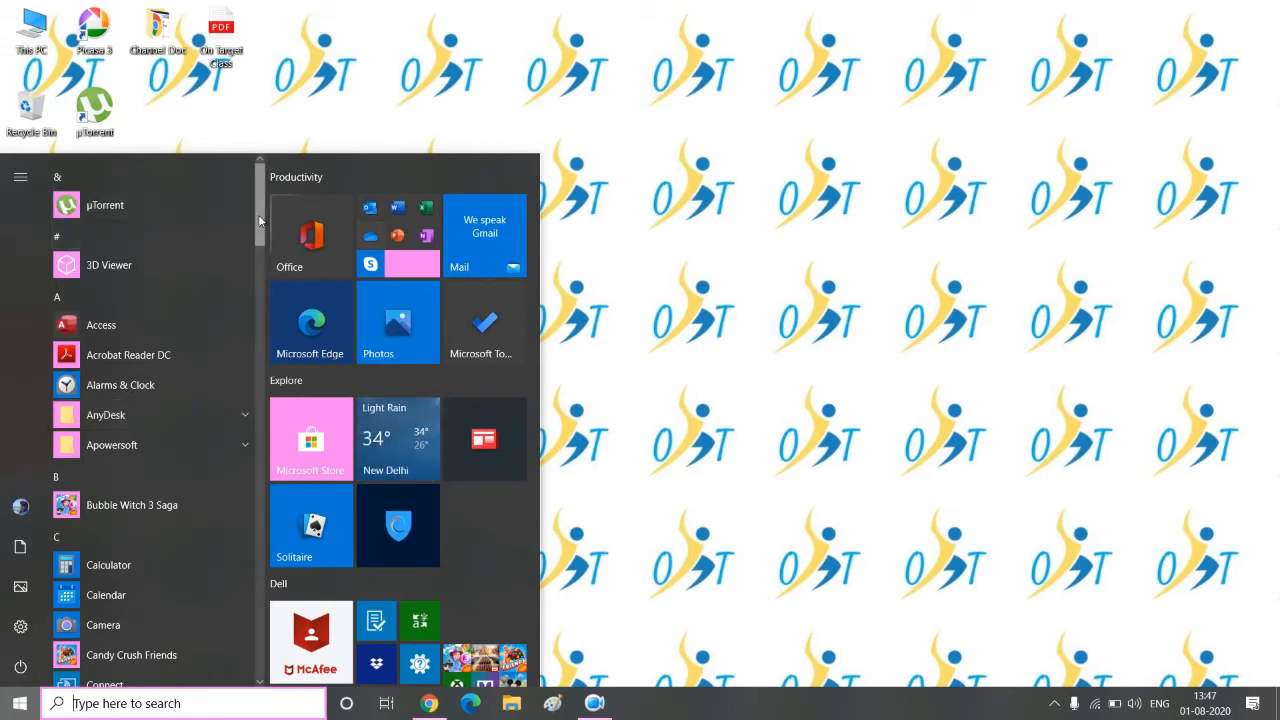
pyautogui.moveTo(259, 221); pyautogui.dragTo(266, 297)
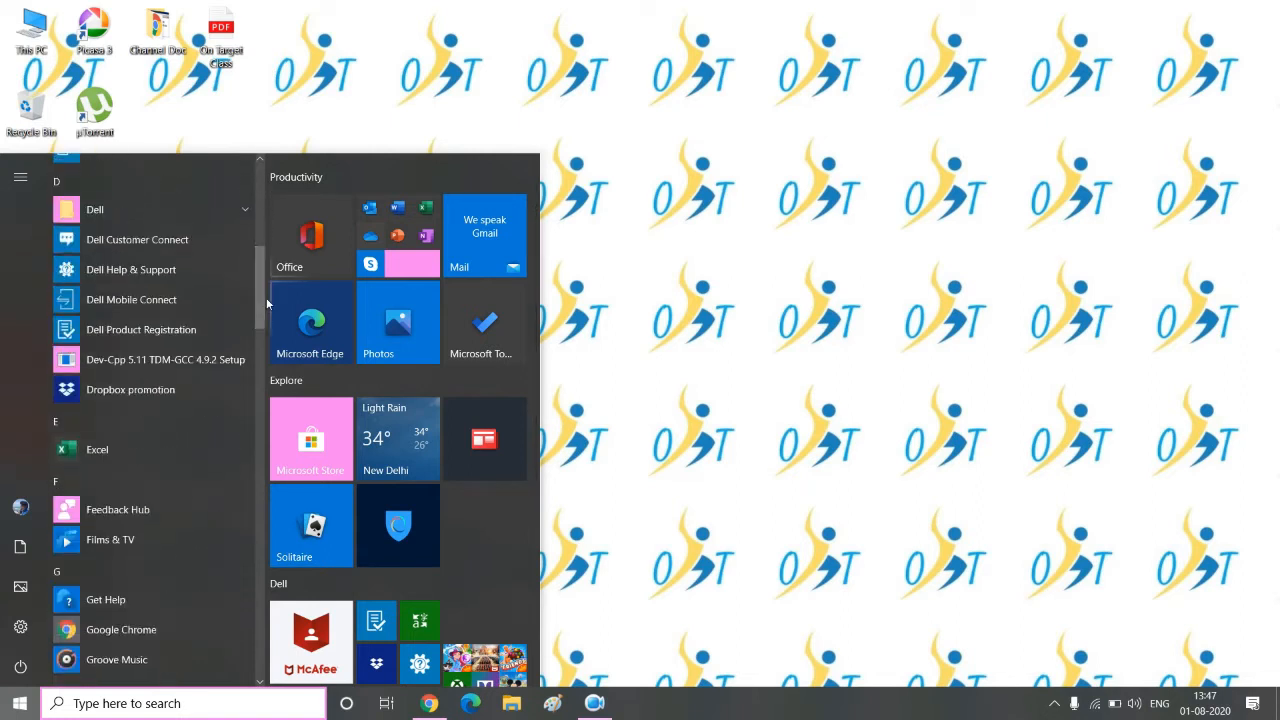
pyautogui.click(221, 450)
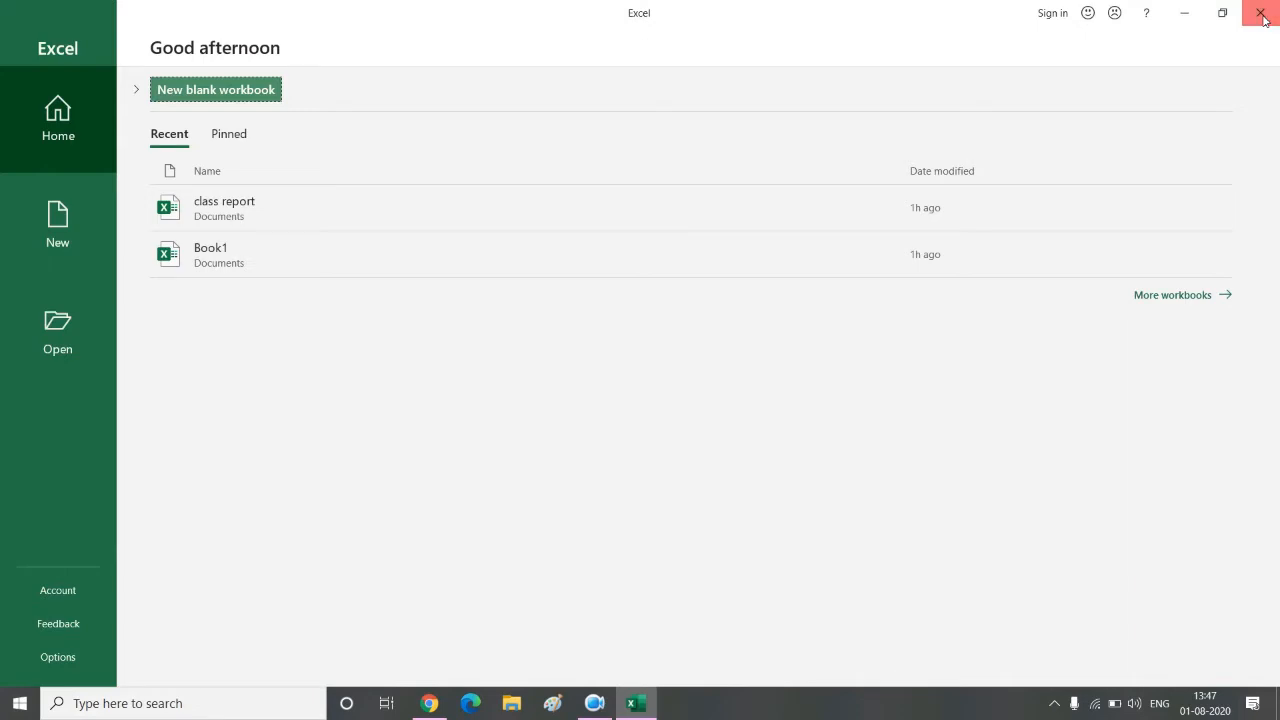
pyautogui.click(1262, 18)
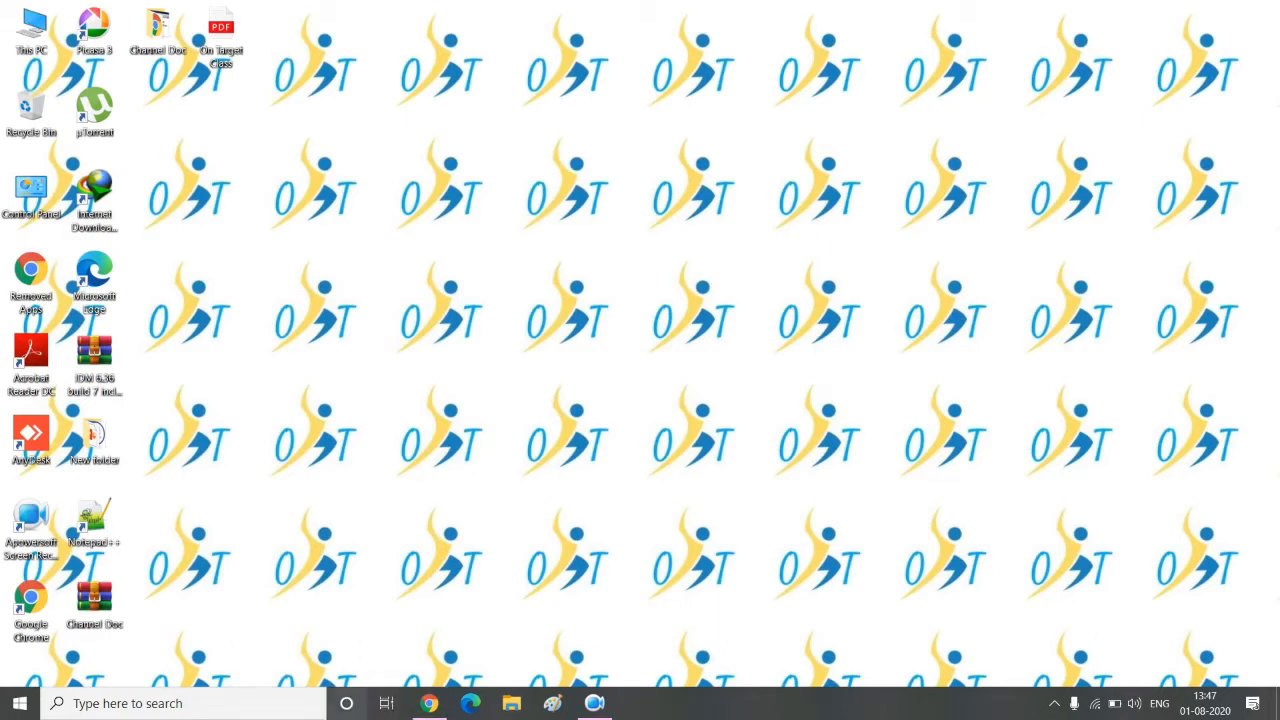
# - Search Windows for "excel" to locate the Excel app, and dismiss the results without launching it
pyautogui.click(268, 705)
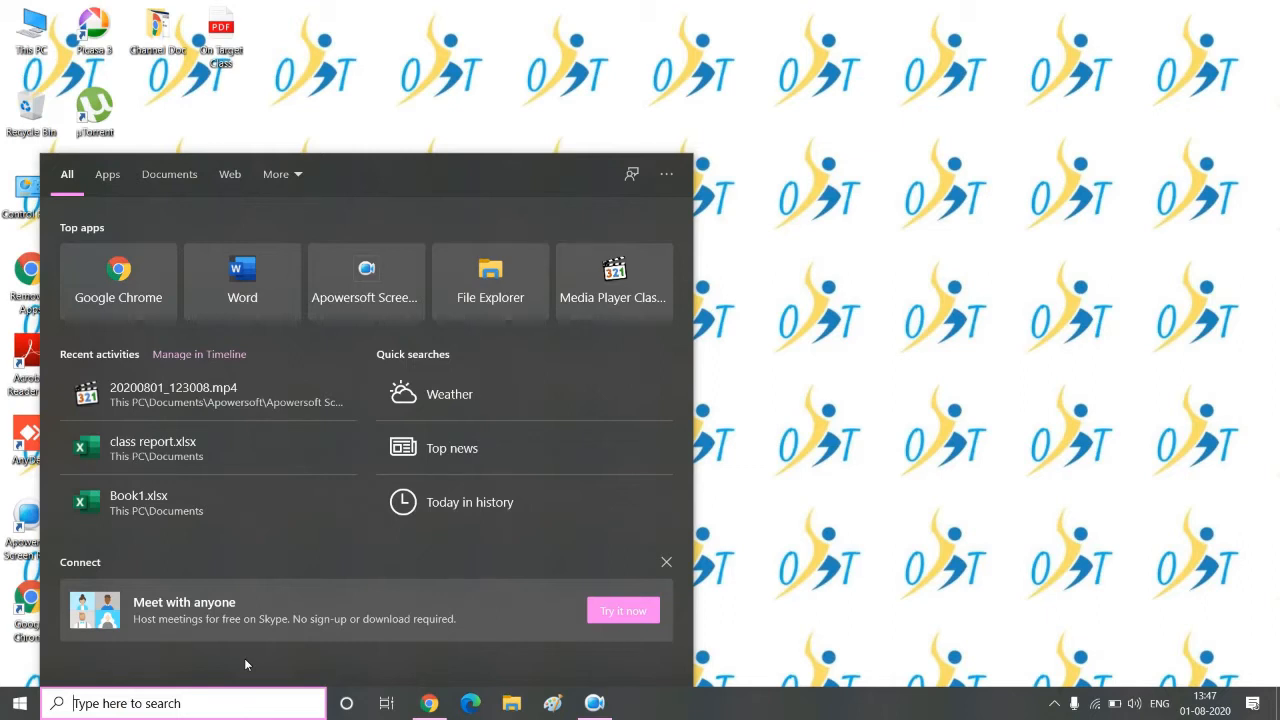
pyautogui.write('excel')
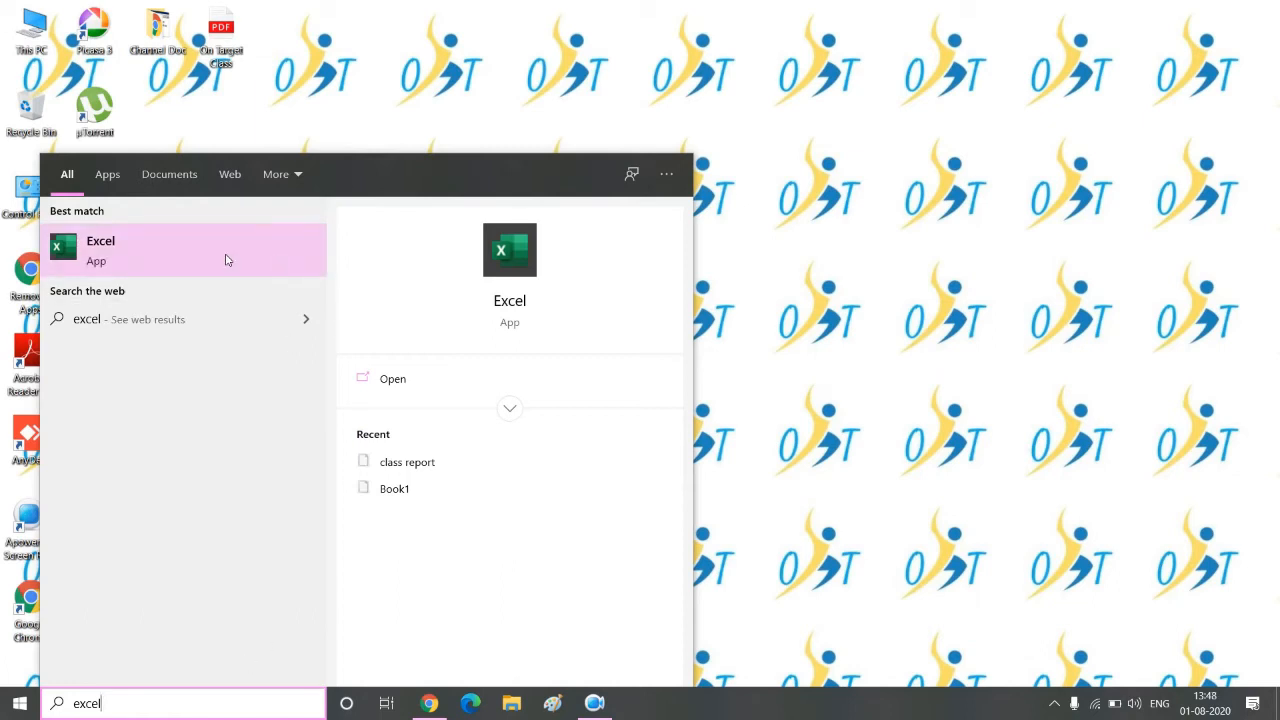
pyautogui.click(354, 138)
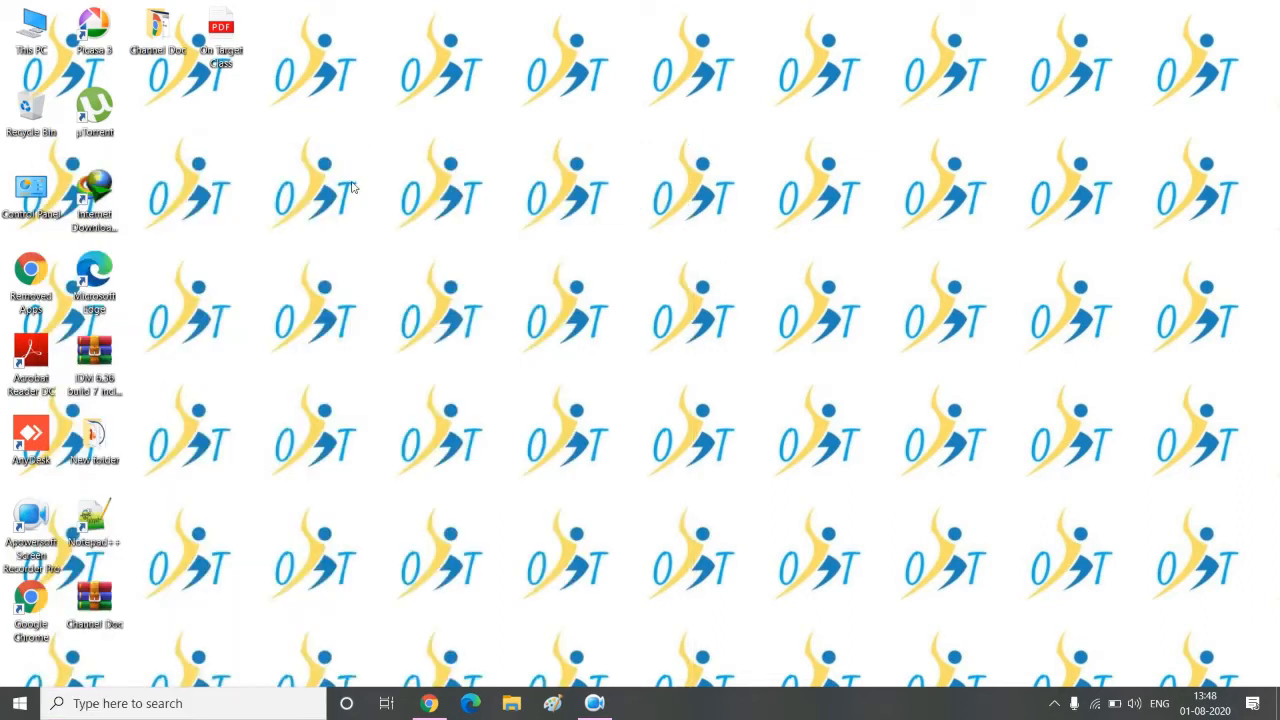
# - Dismiss the Skype meeting suggestion in Windows search, look up "exce", and close the results
pyautogui.click(200, 703)
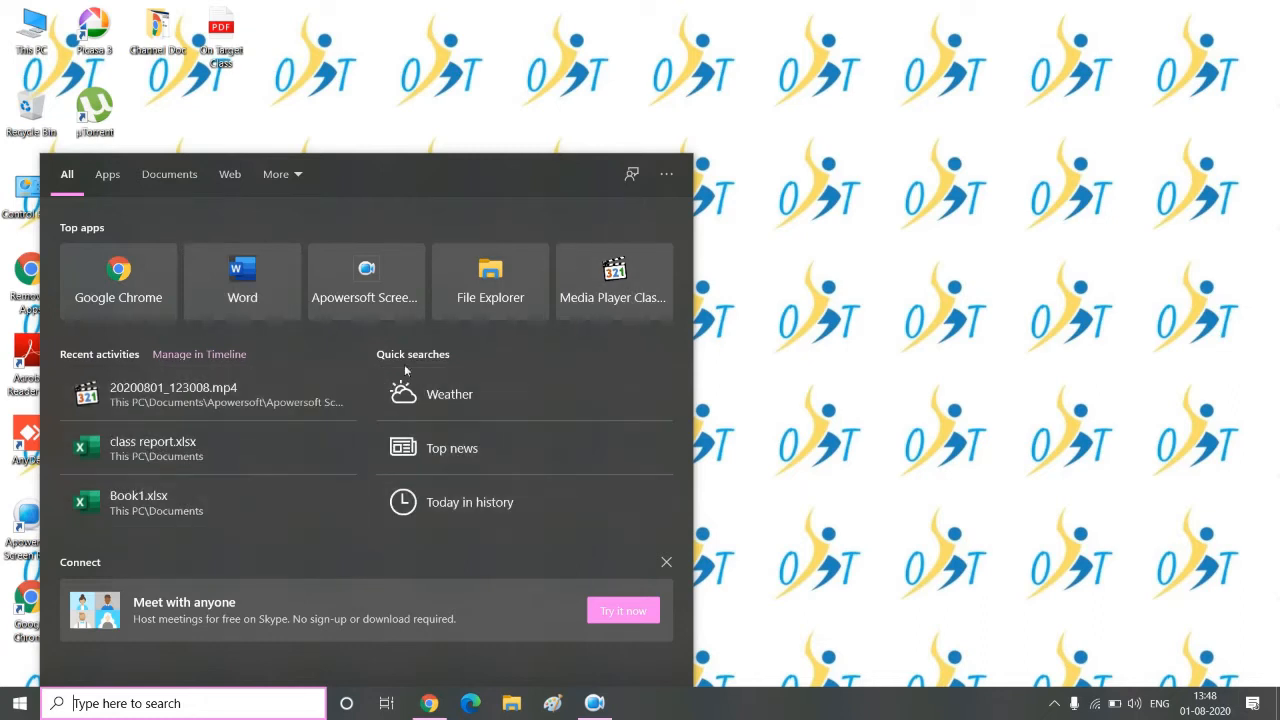
pyautogui.click(668, 562)
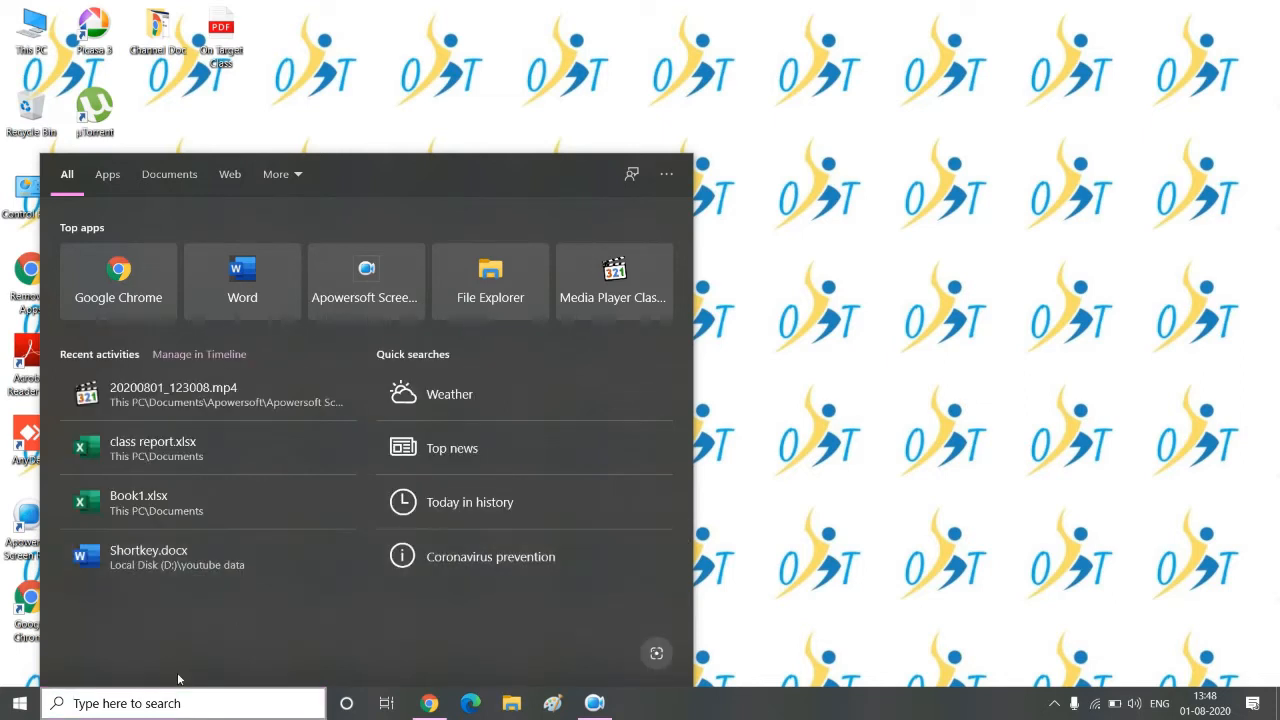
pyautogui.click(186, 704)
pyautogui.write('exce')
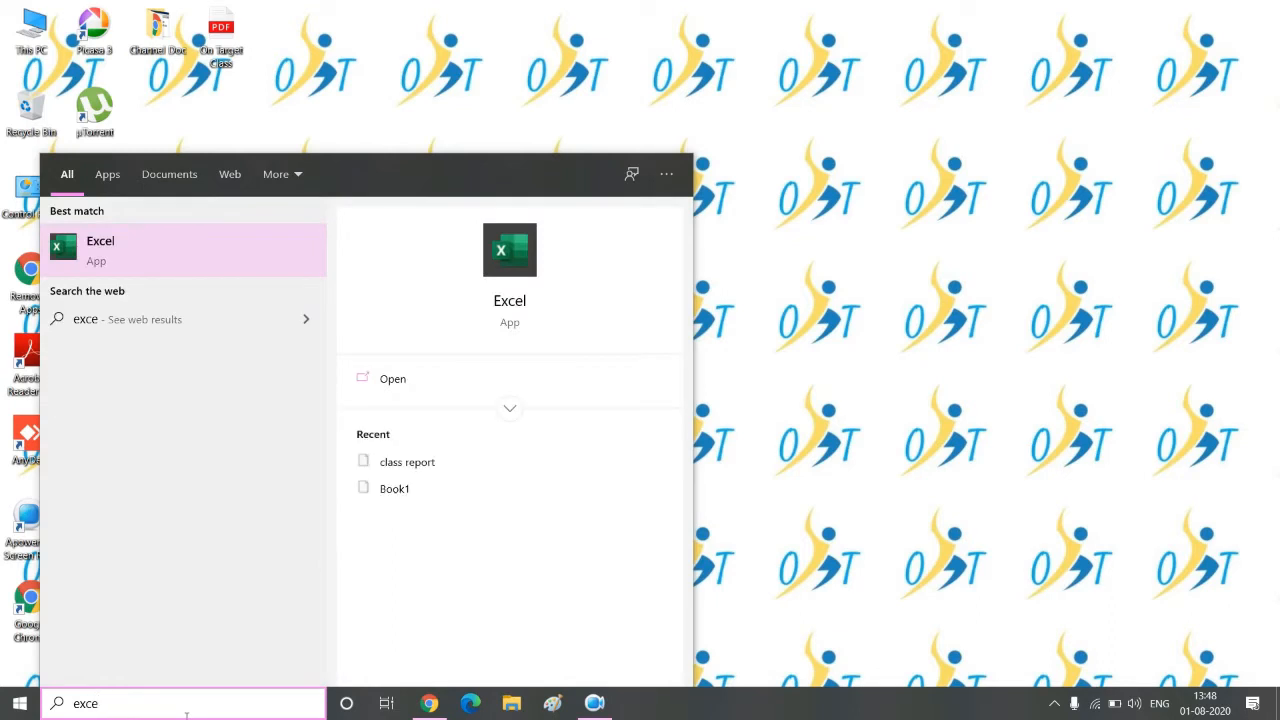
pyautogui.click(845, 272)
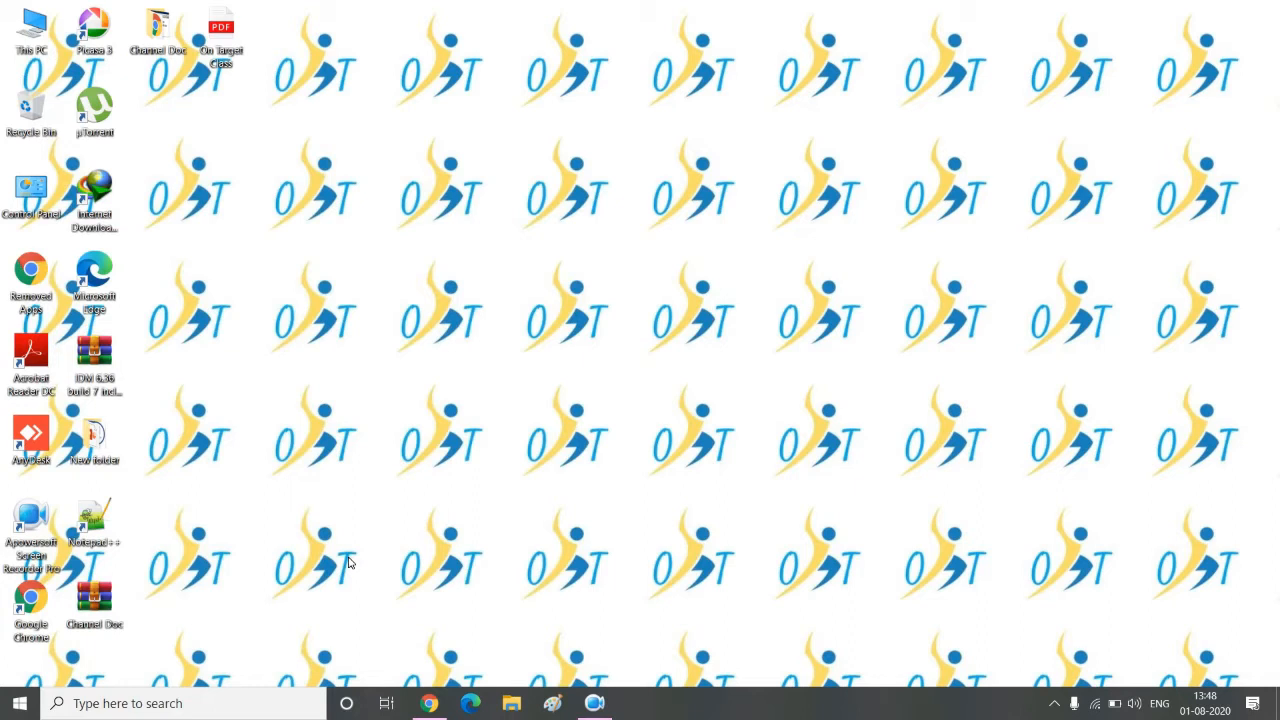
# - Launch Excel through the Windows Run dialog with the command excel
pyautogui.press('super+r')
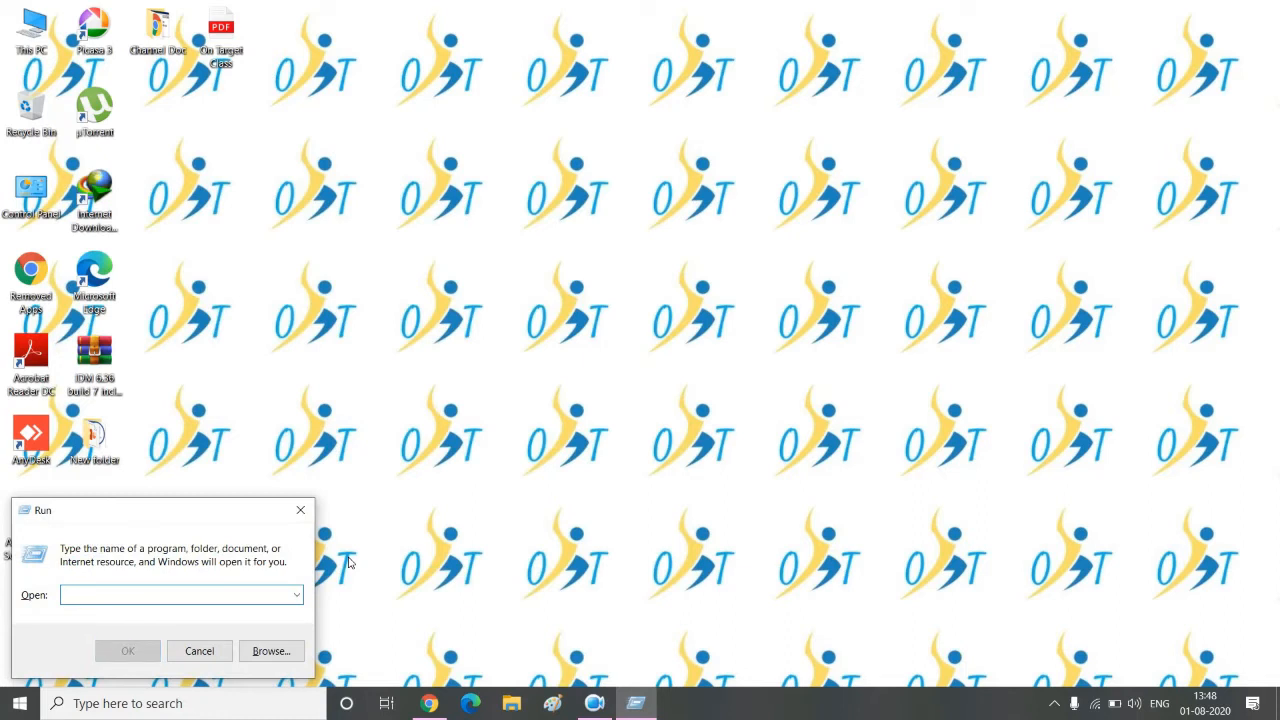
pyautogui.write('exc')
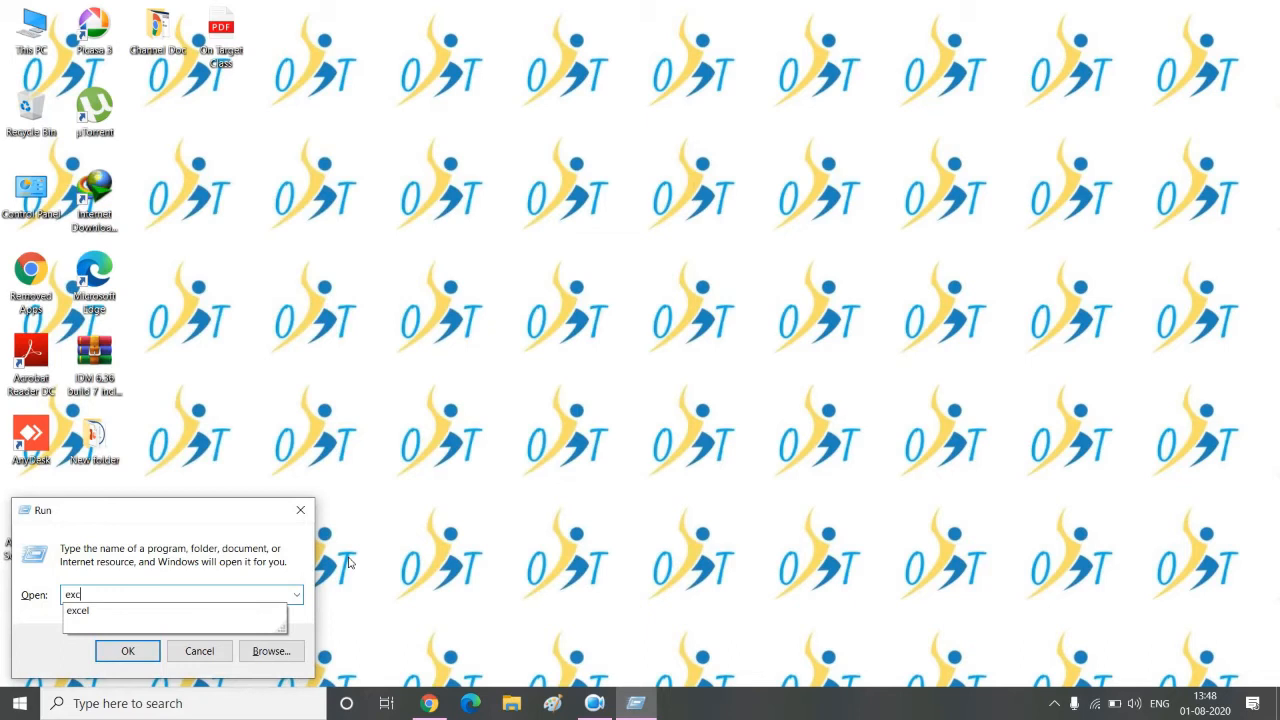
pyautogui.press('Down')
pyautogui.press('Return')
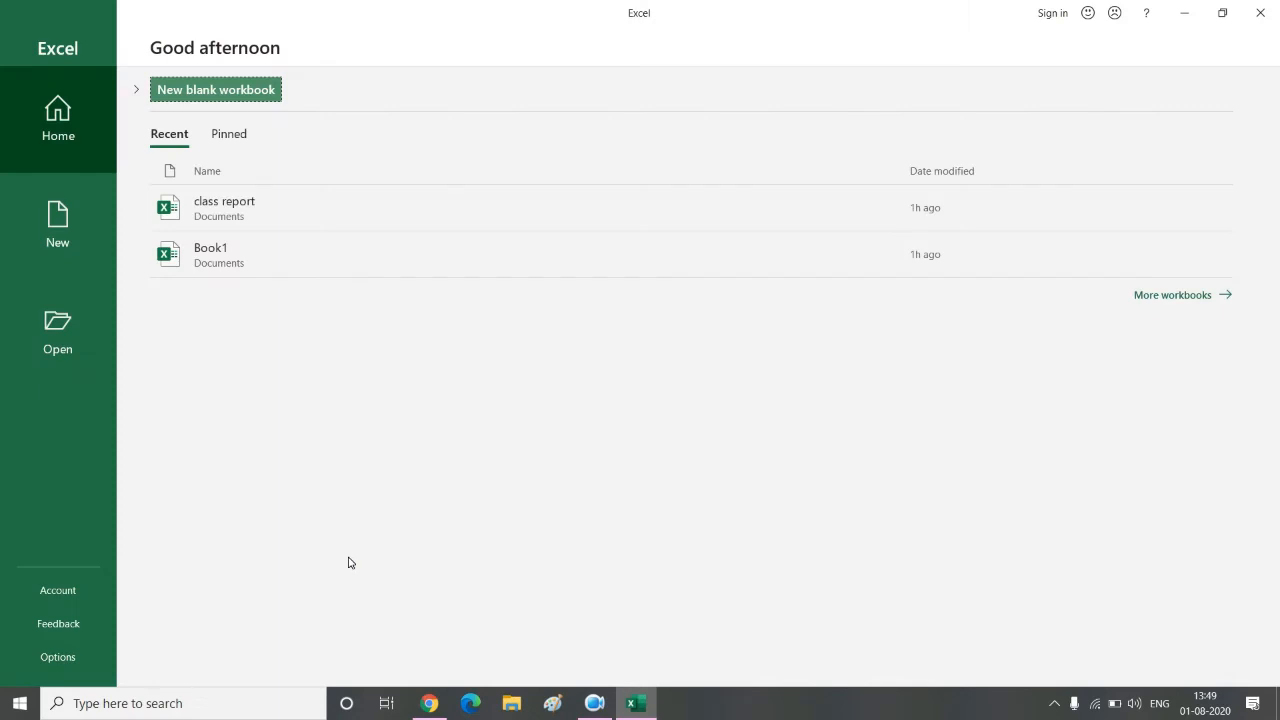
# - View Excel's Open page with the recent workbooks, followed by the New page with the blank workbook option
pyautogui.click(594, 703)
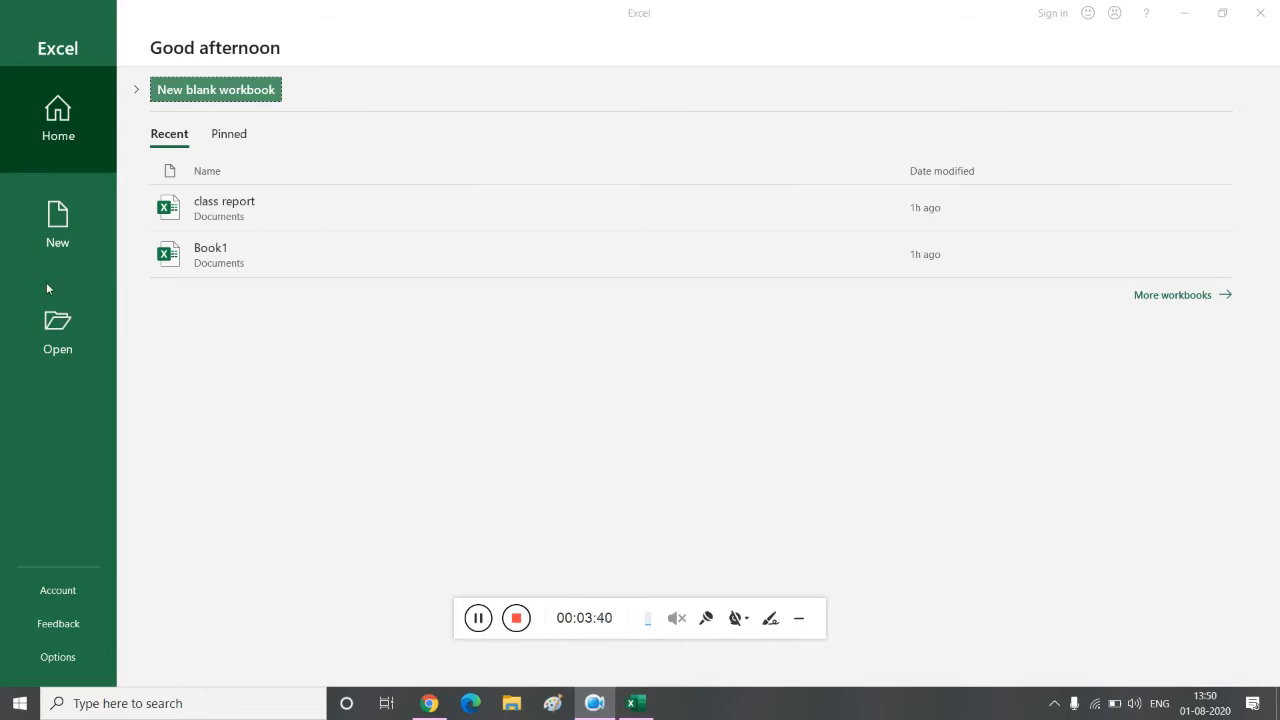
pyautogui.click(88, 350)
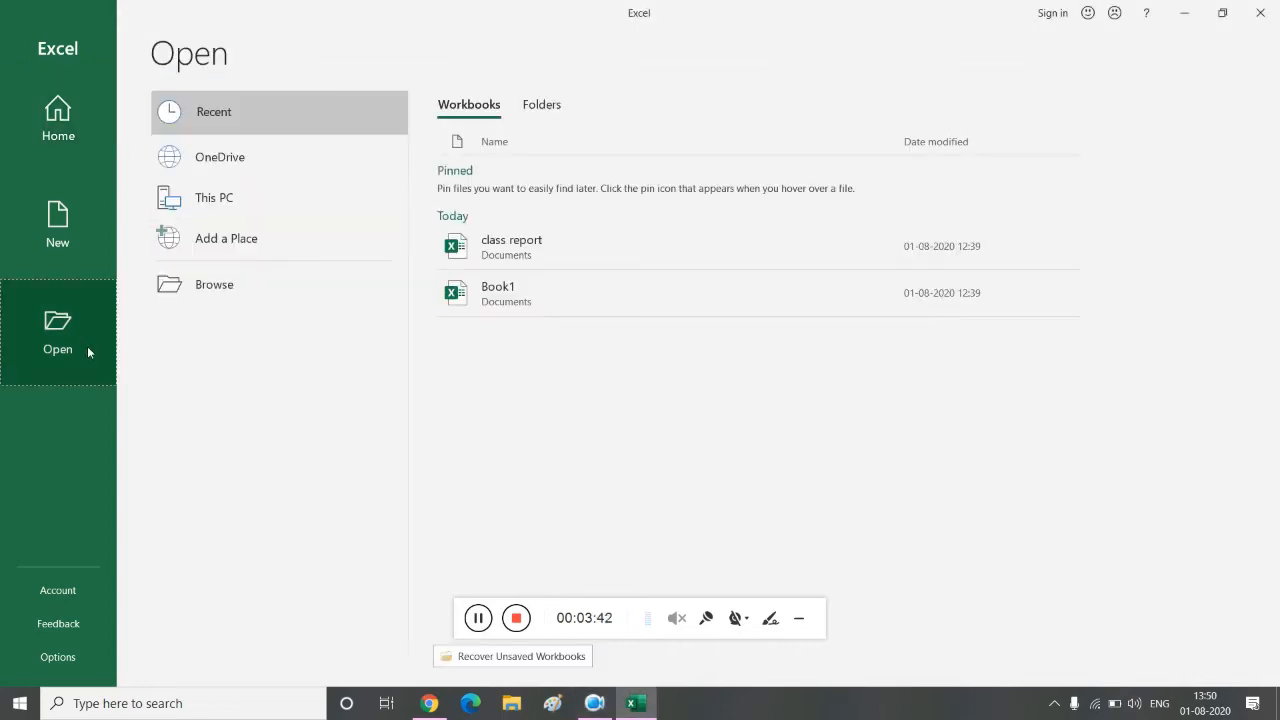
pyautogui.click(67, 245)
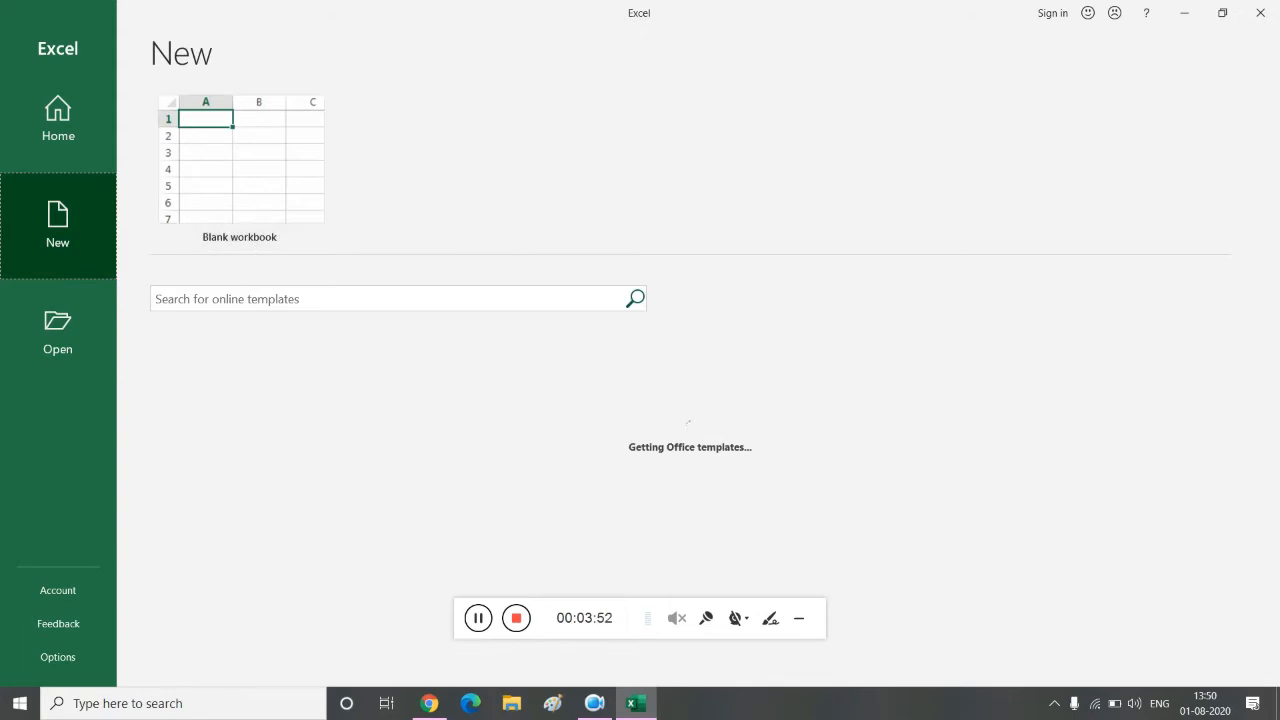
pyautogui.click(803, 622)
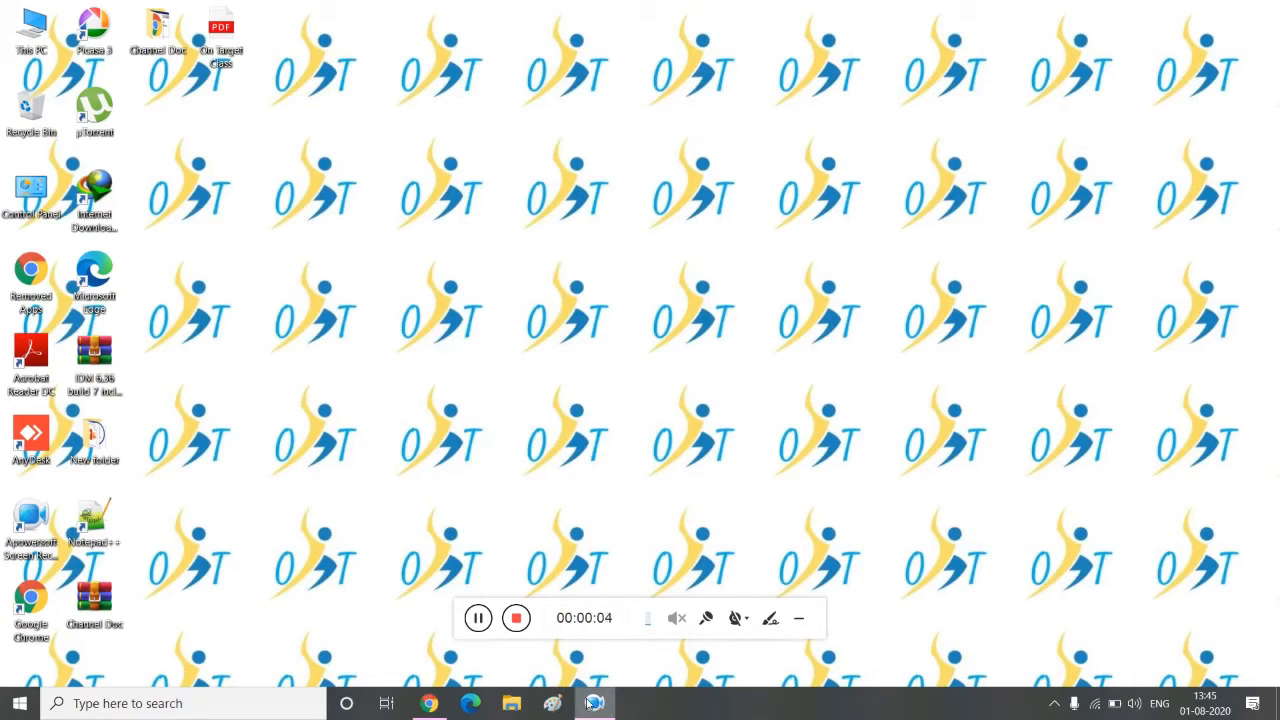
# - Open Excel from the alphabetical list of installed apps and close its start window again
pyautogui.click(804, 620)
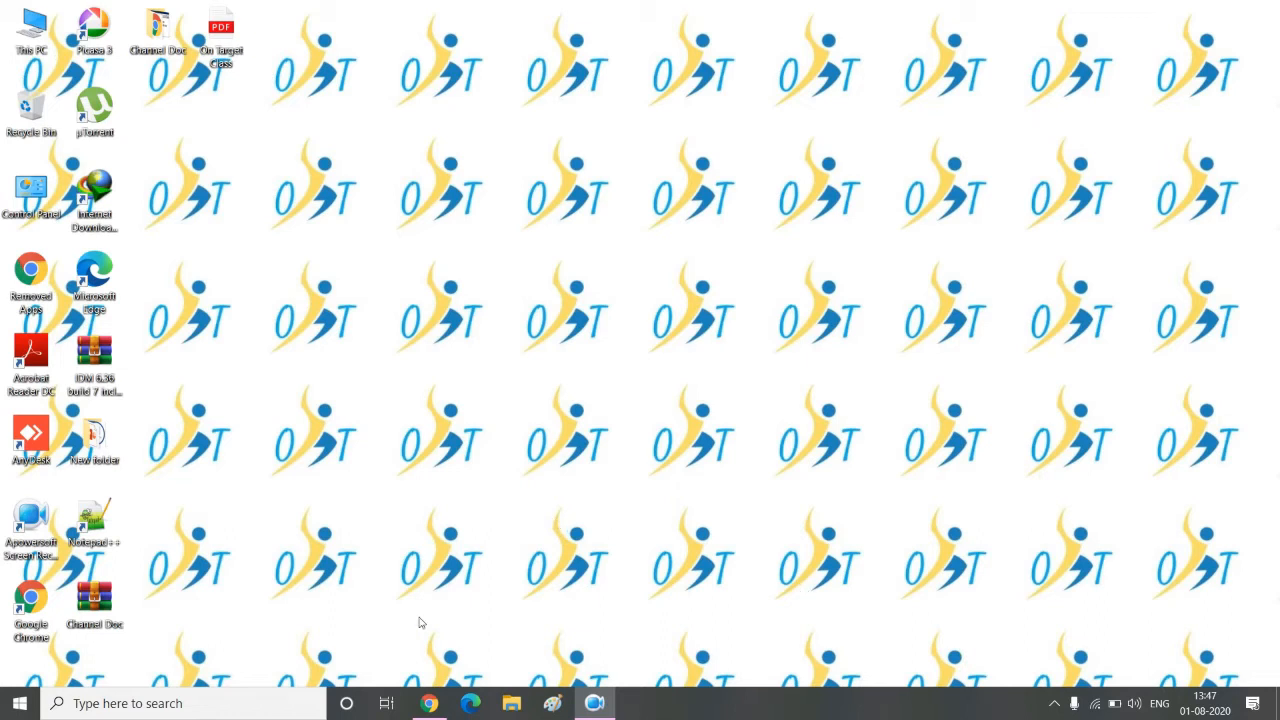
pyautogui.click(20, 708)
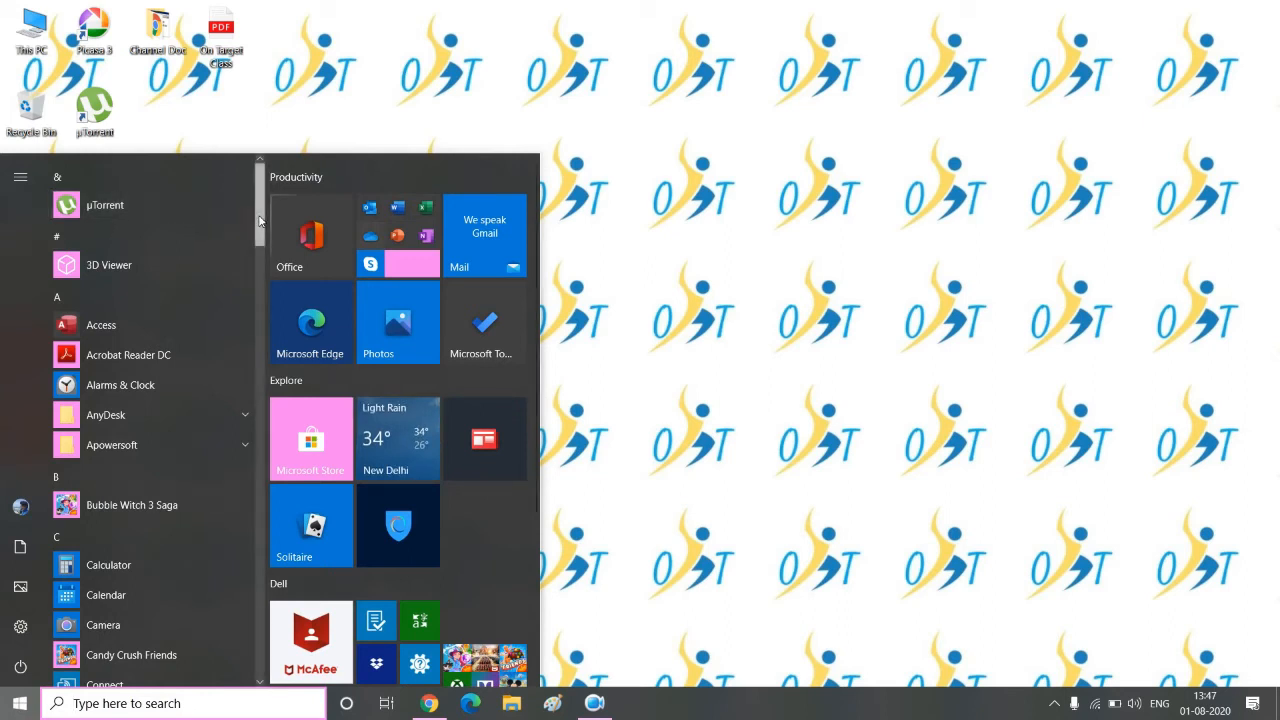
pyautogui.moveTo(258, 222); pyautogui.dragTo(267, 303)
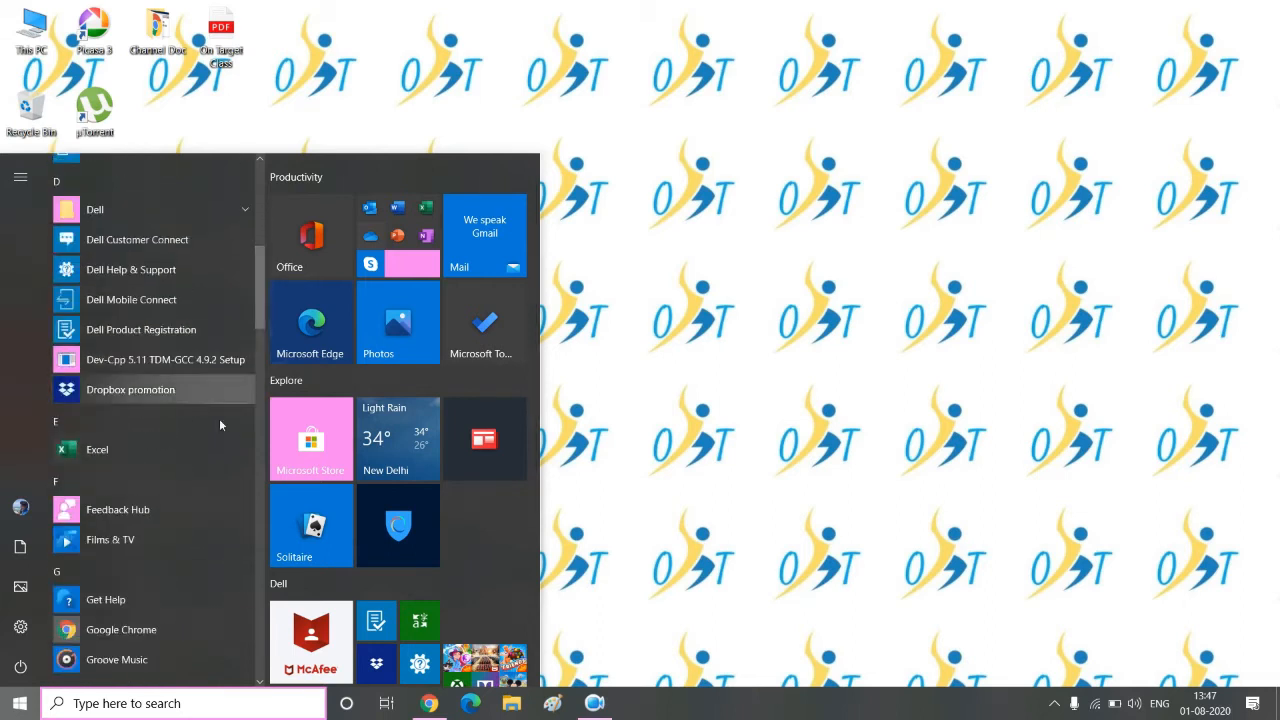
pyautogui.click(221, 450)
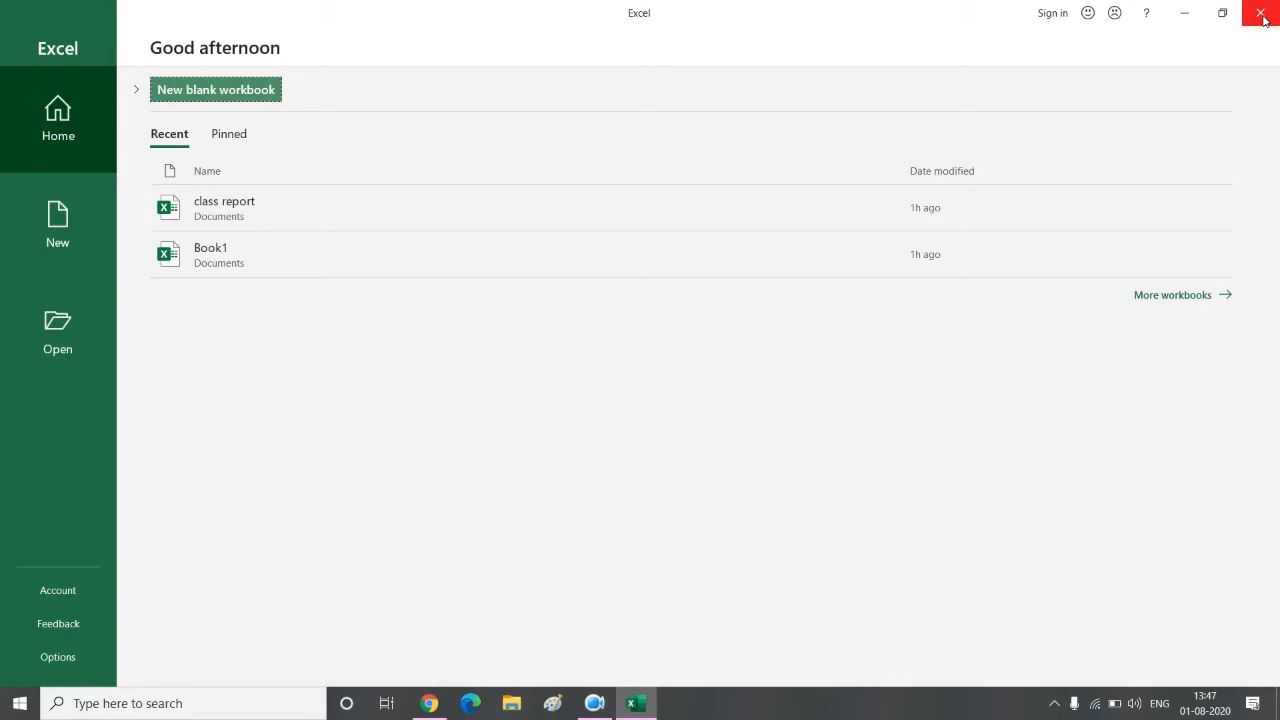
pyautogui.click(1260, 13)
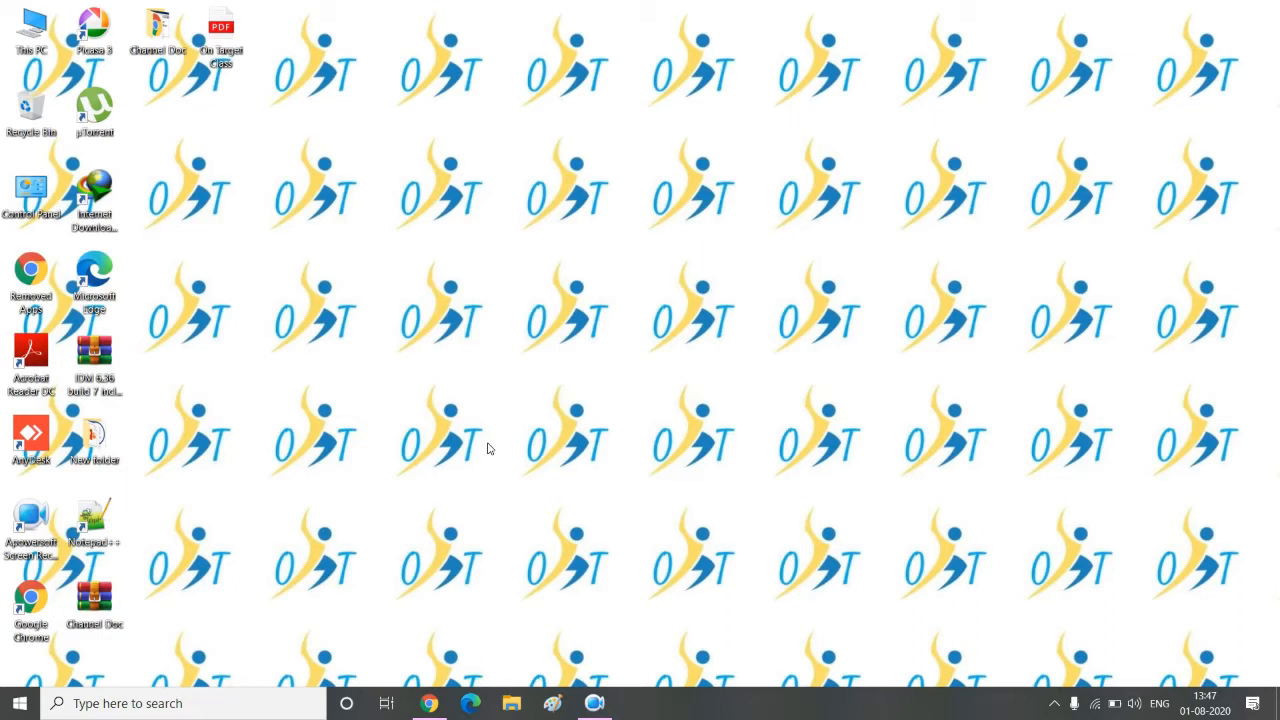
# - Search Windows for "excel" to locate the Excel app, and dismiss the results without launching it
pyautogui.click(268, 710)
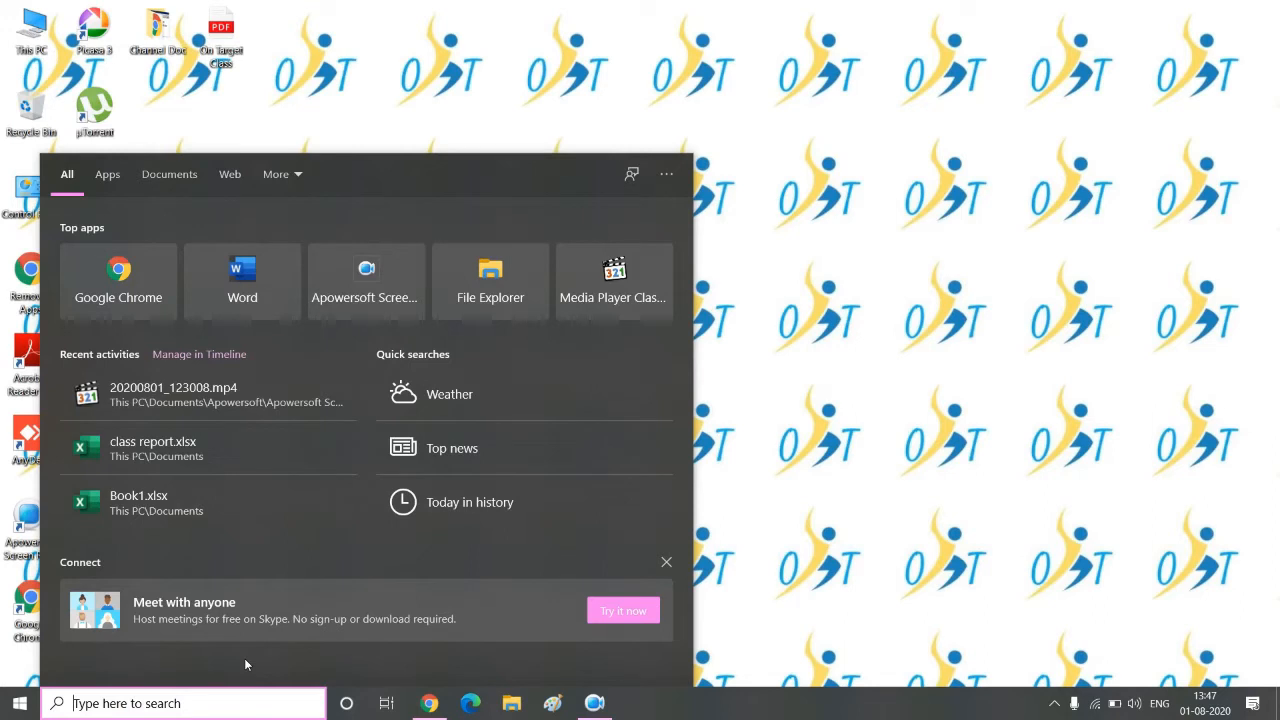
pyautogui.write('excel')
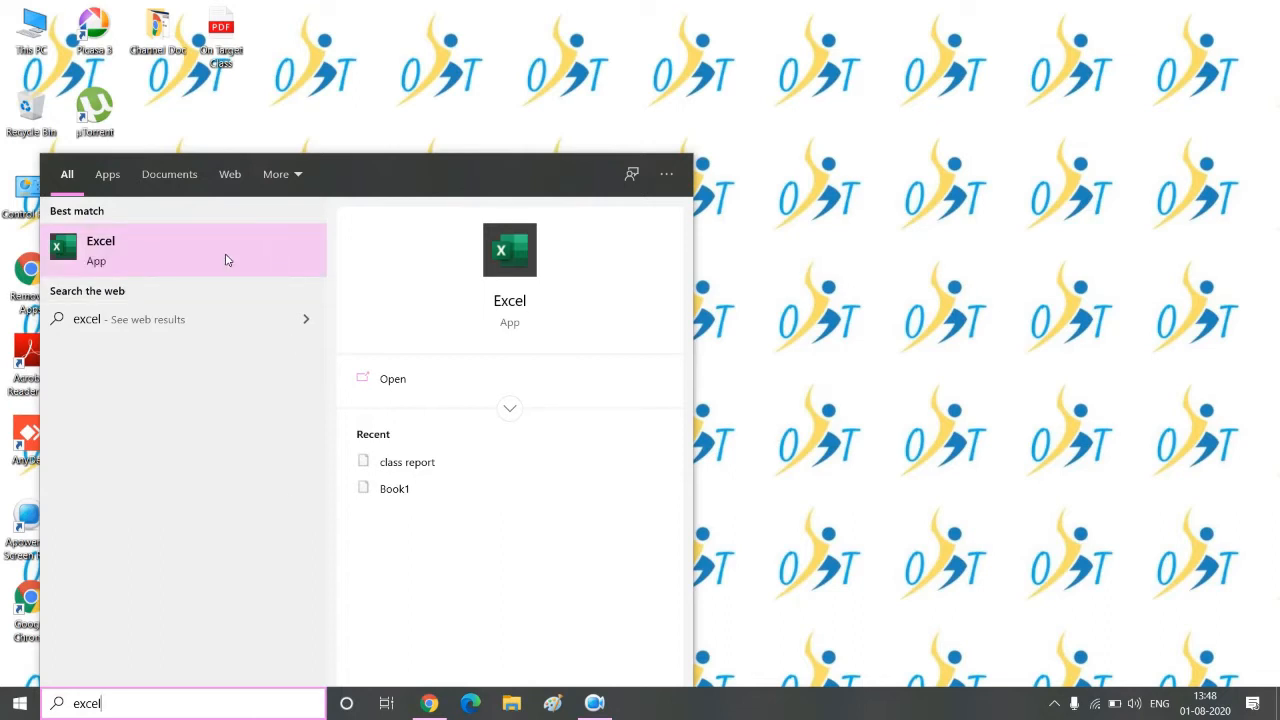
pyautogui.click(356, 137)
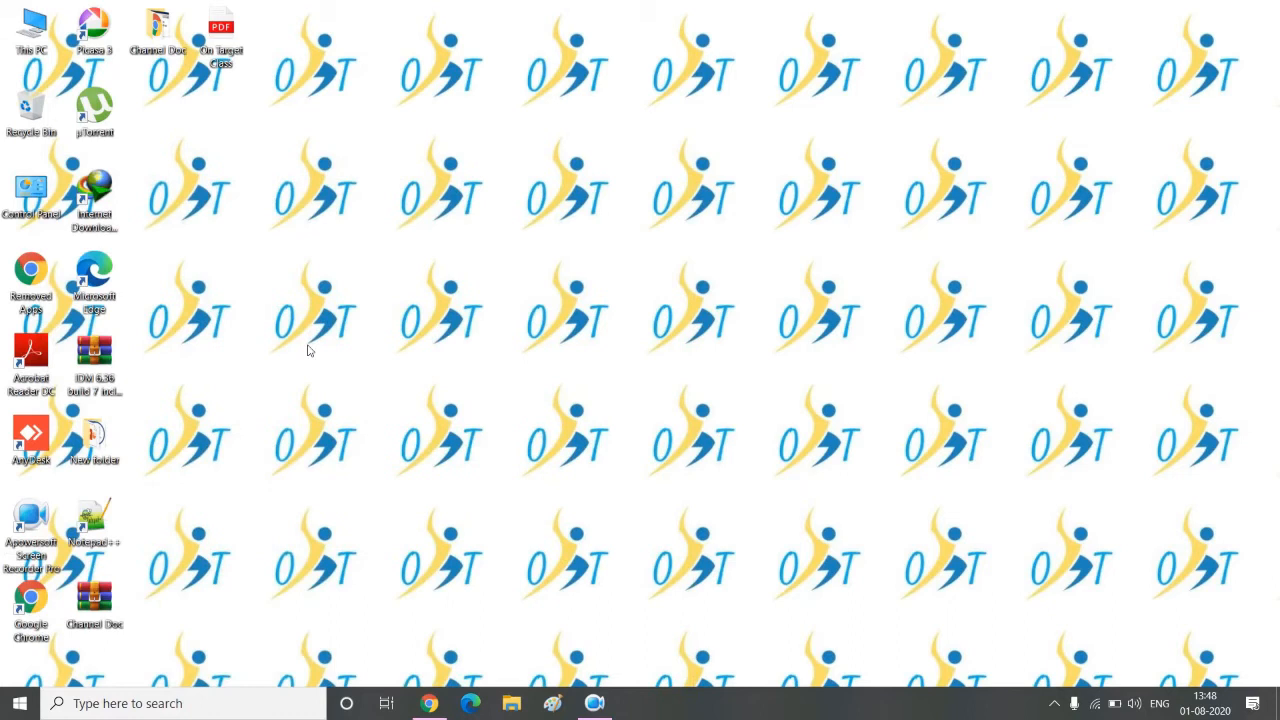
# - Dismiss the Skype meeting suggestion in Windows search, look up "exce", and close the results
pyautogui.click(187, 705)
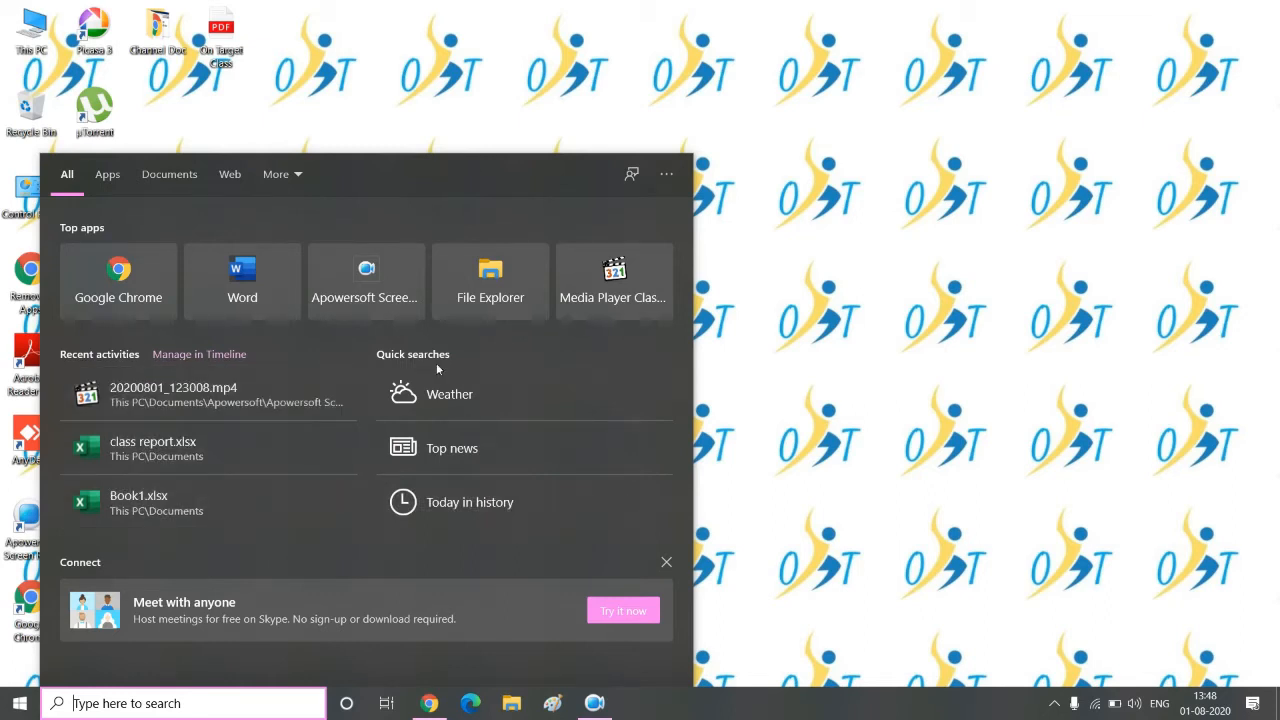
pyautogui.click(668, 562)
pyautogui.click(180, 705)
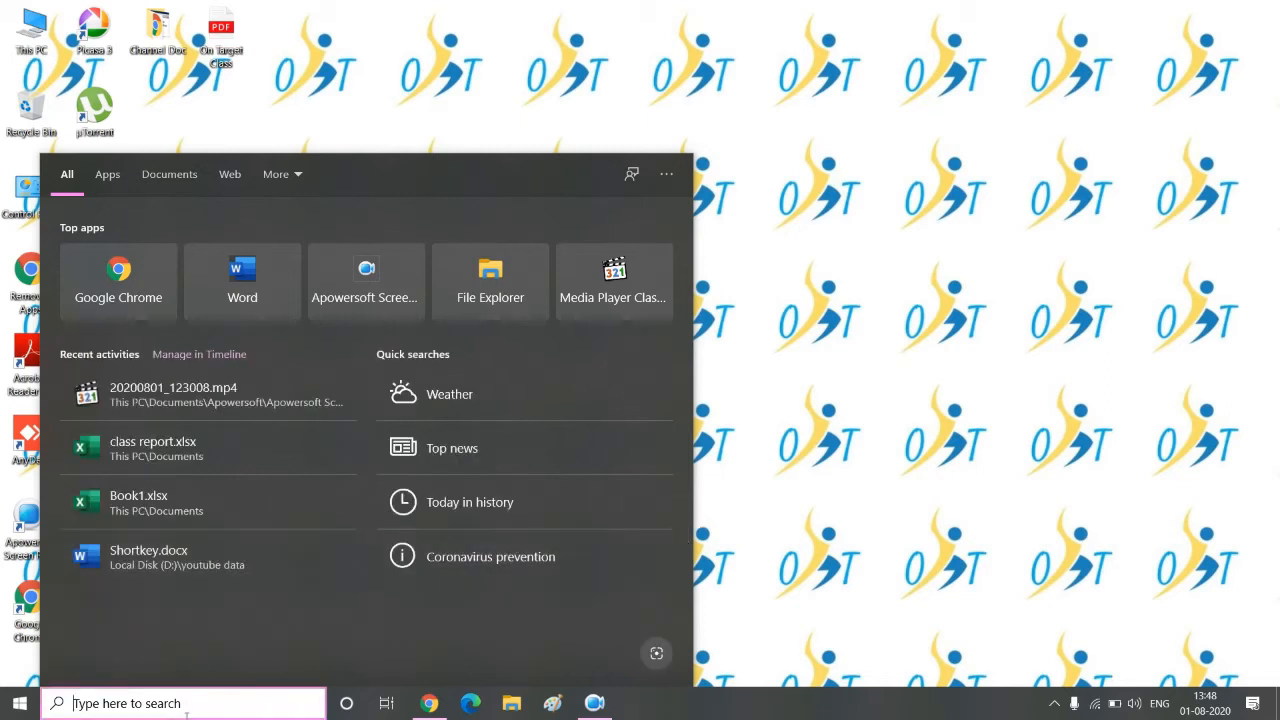
pyautogui.write('exce')
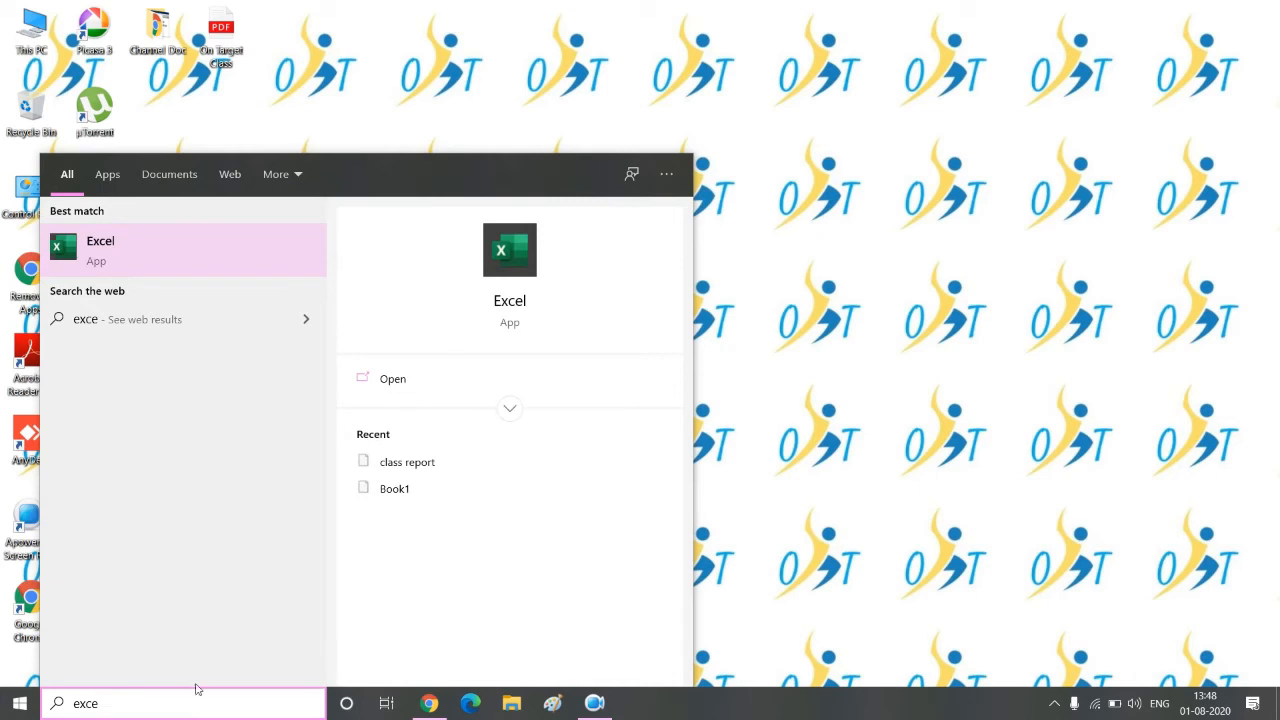
pyautogui.click(844, 268)
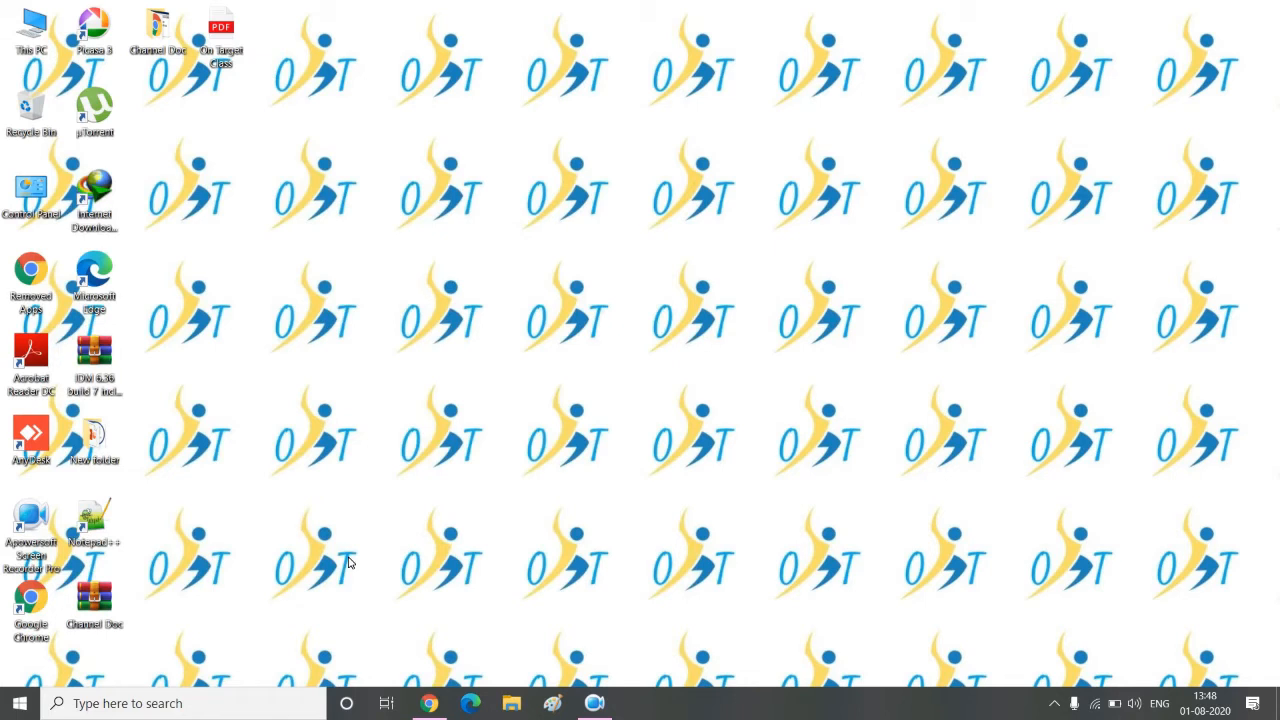
# - Clear the previous entry in the Windows Run dialog and launch Excel with the command excel
pyautogui.press('super+r')
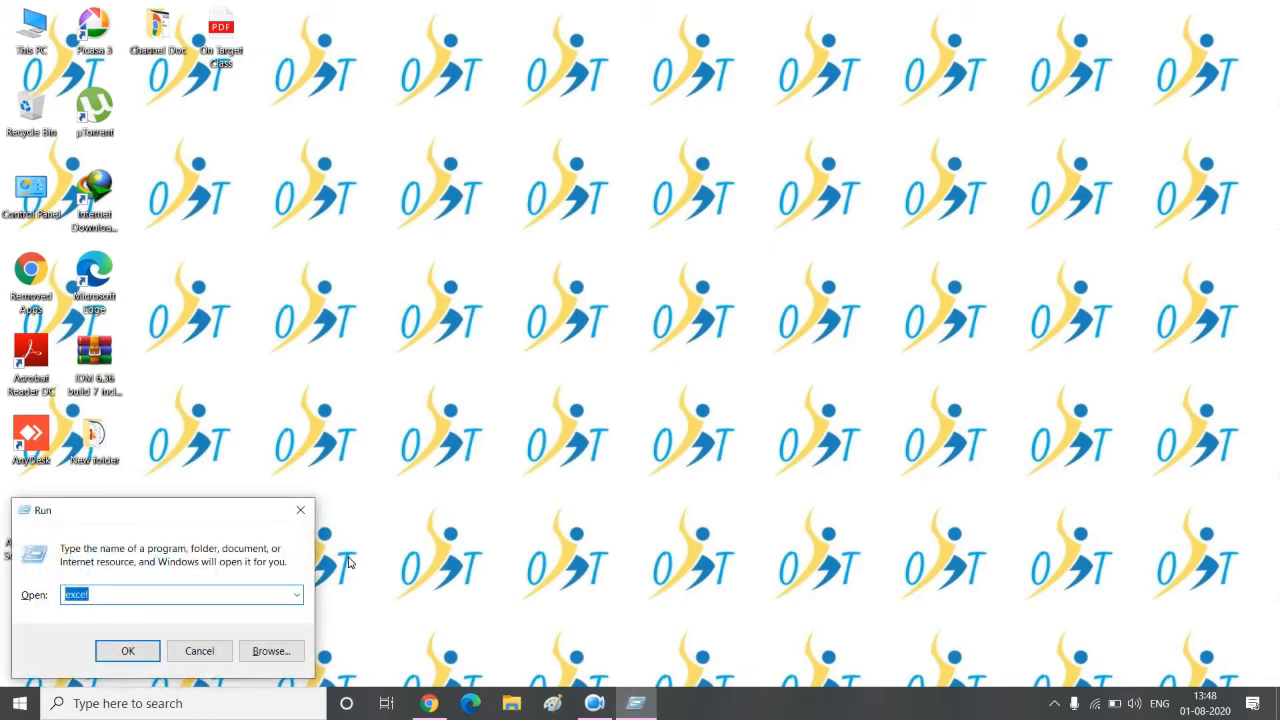
pyautogui.press('BackSpace')
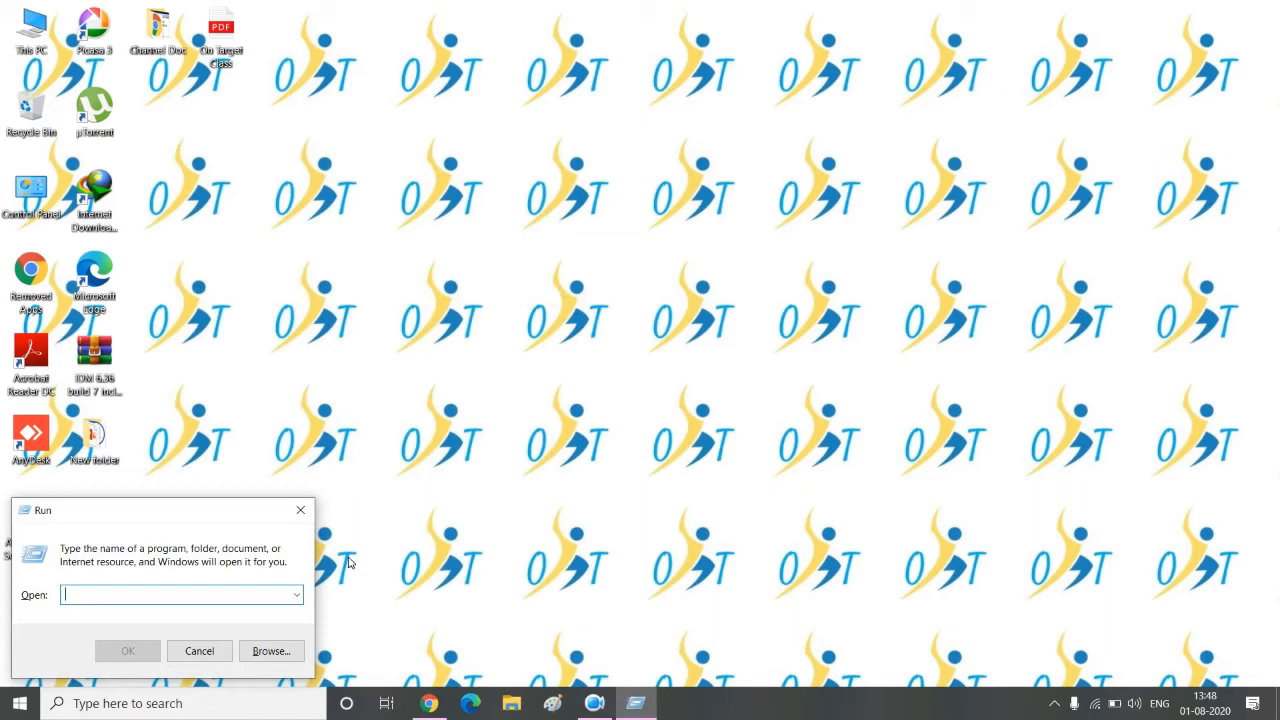
pyautogui.write('exc')
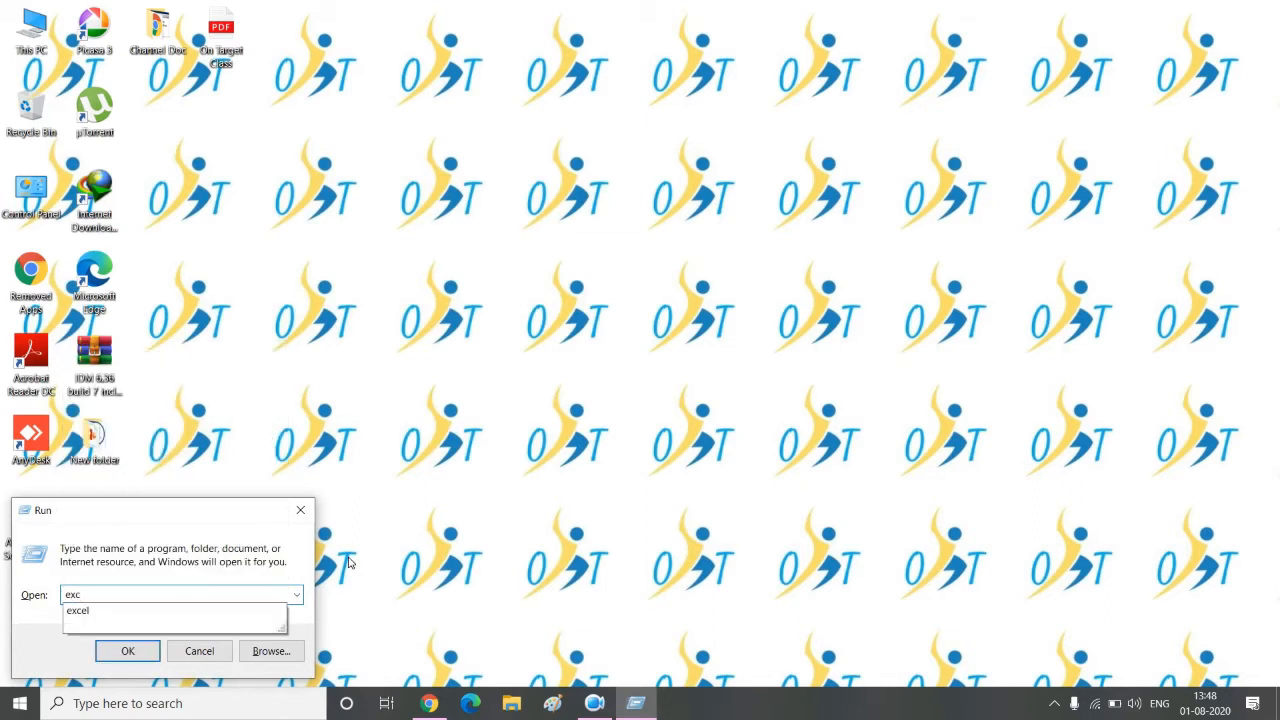
pyautogui.press('Down')
pyautogui.press('Return')
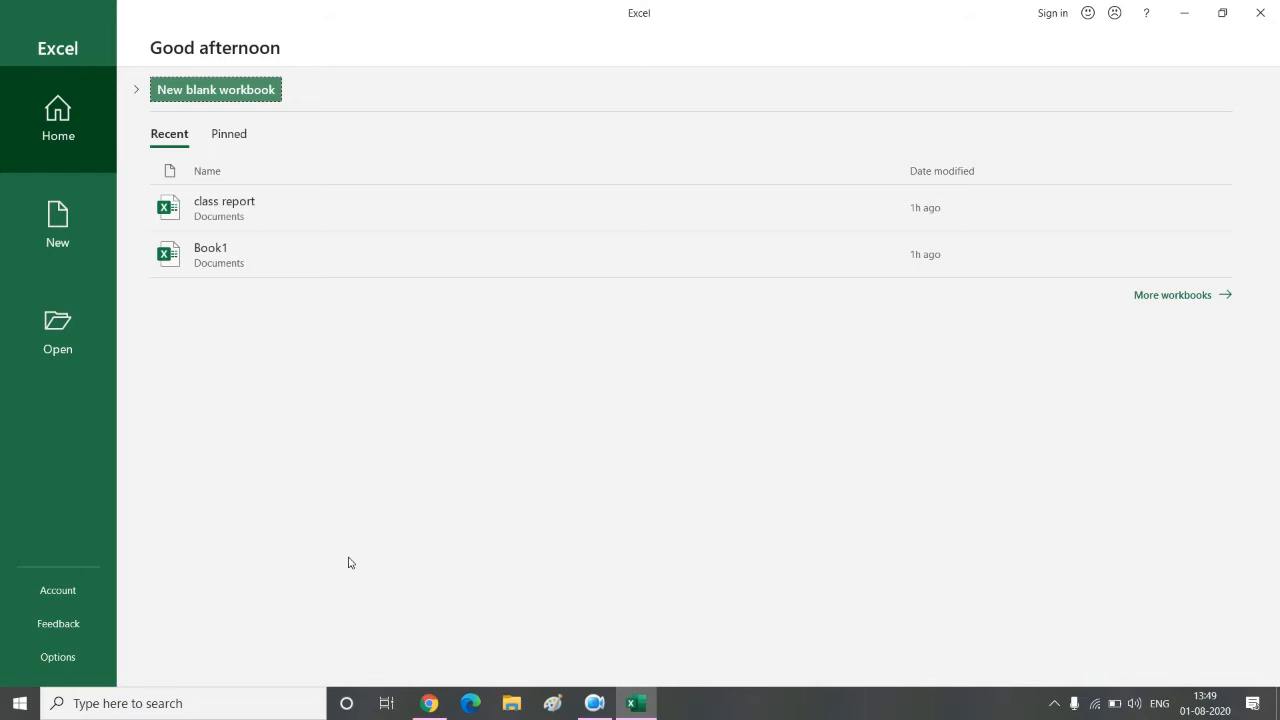
# - View the Open page with the recent workbooks, and create a blank workbook from the New page
pyautogui.click(594, 703)
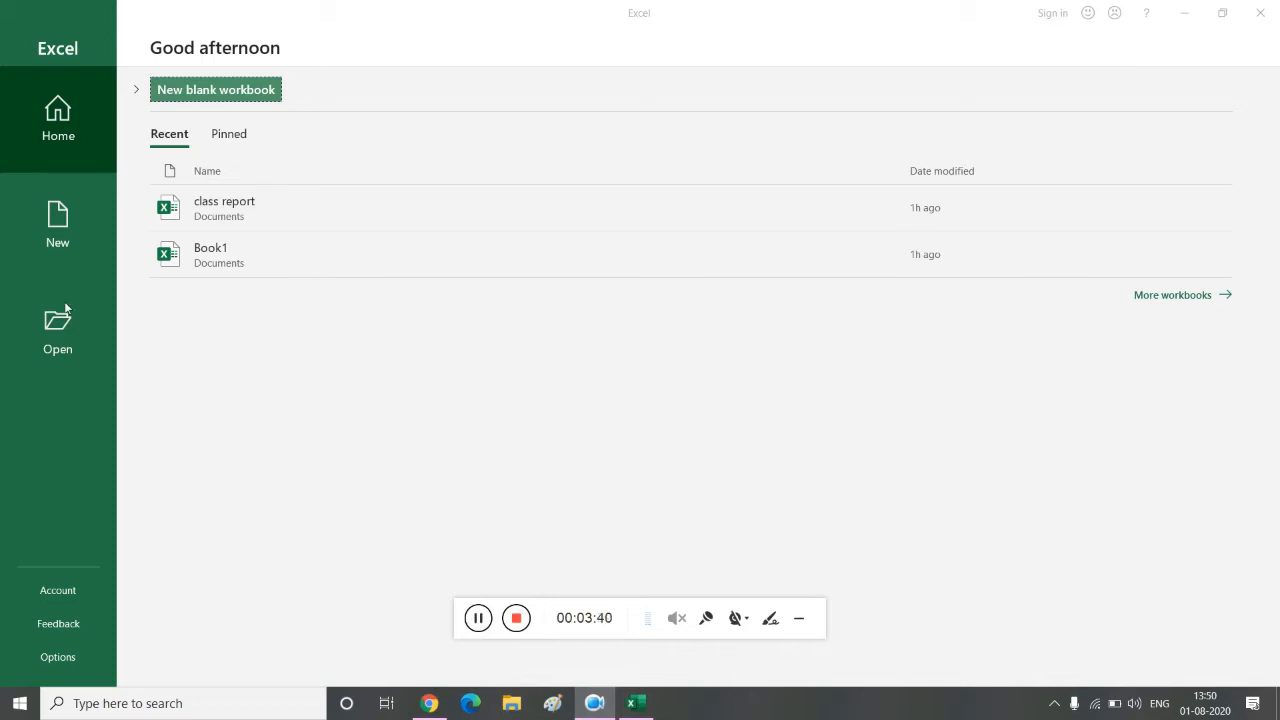
pyautogui.click(89, 347)
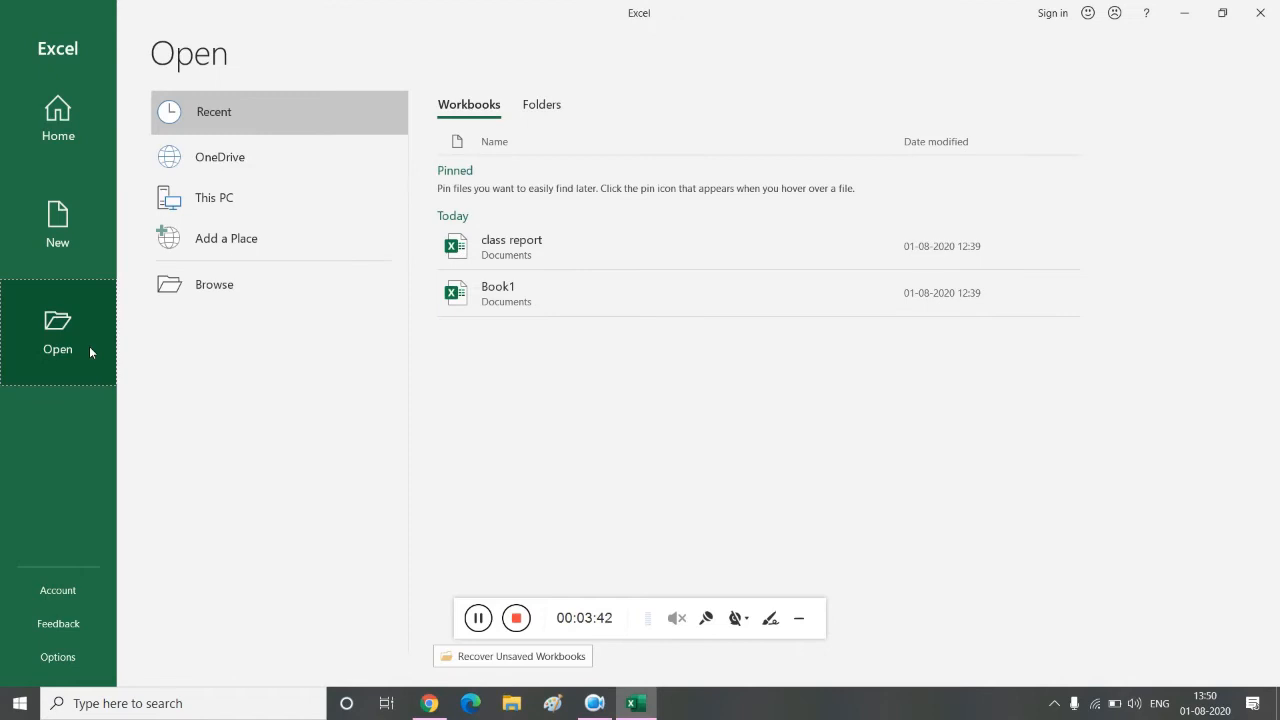
pyautogui.click(69, 243)
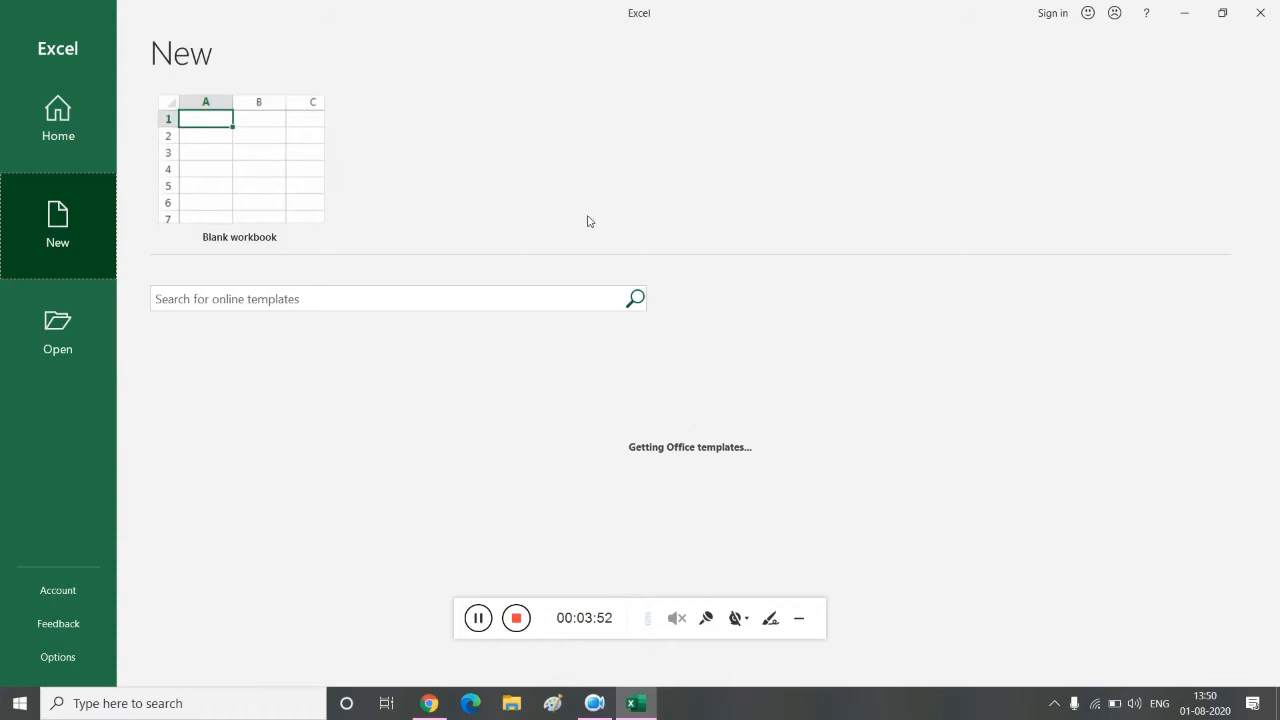
pyautogui.click(807, 626)
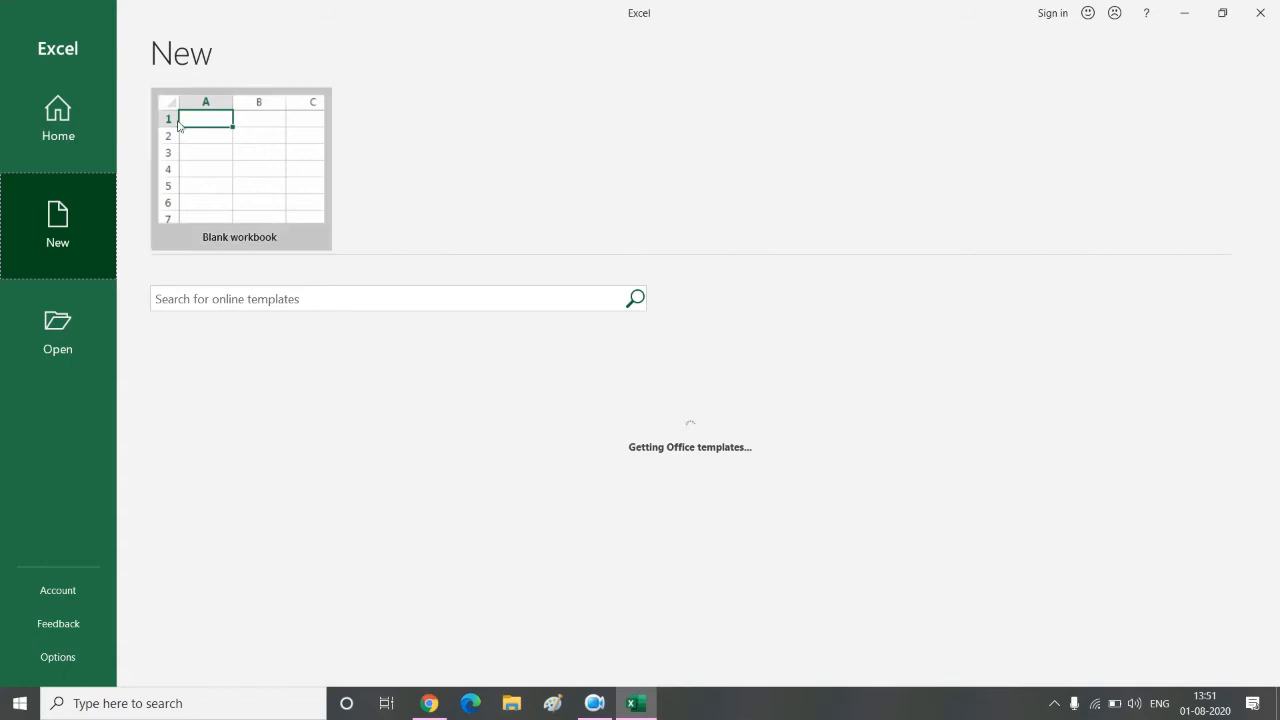
pyautogui.click(257, 126)
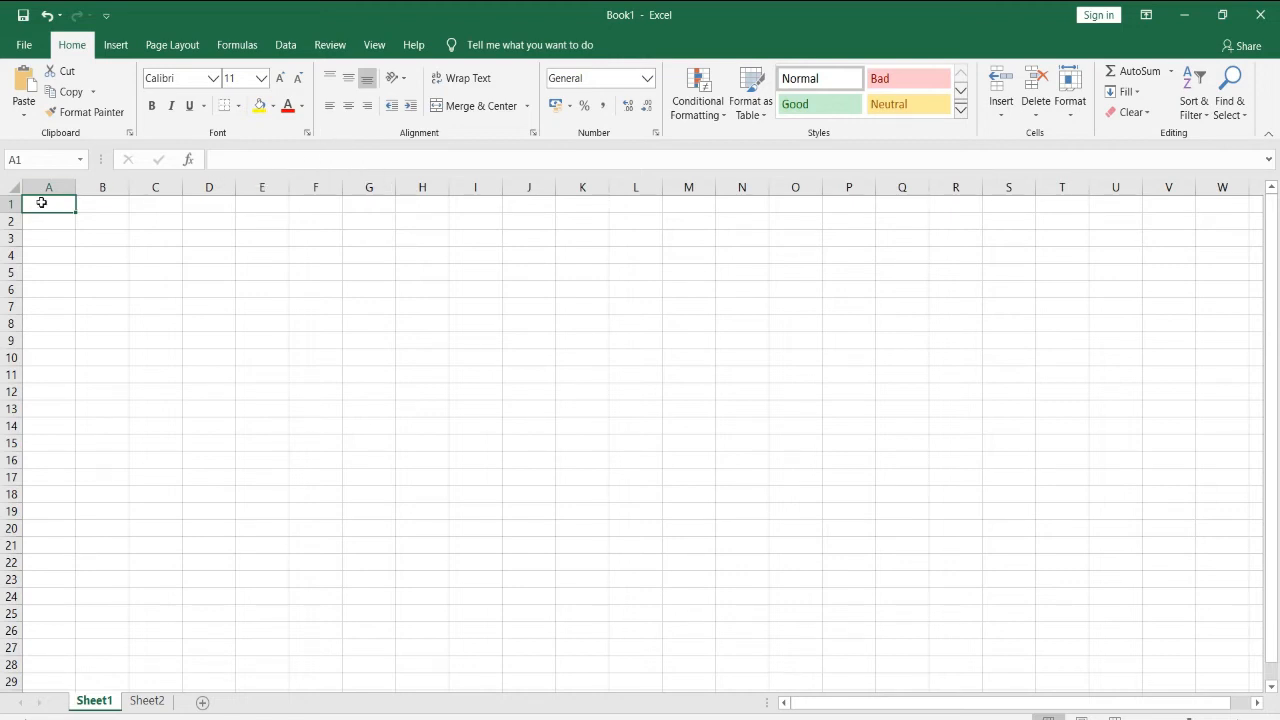
# - Select the ranges A1:E1, A1:A12 and A1:I9 on Sheet1 one after another to show a row, a column and a block of cells
pyautogui.moveTo(40, 210); pyautogui.dragTo(266, 216)
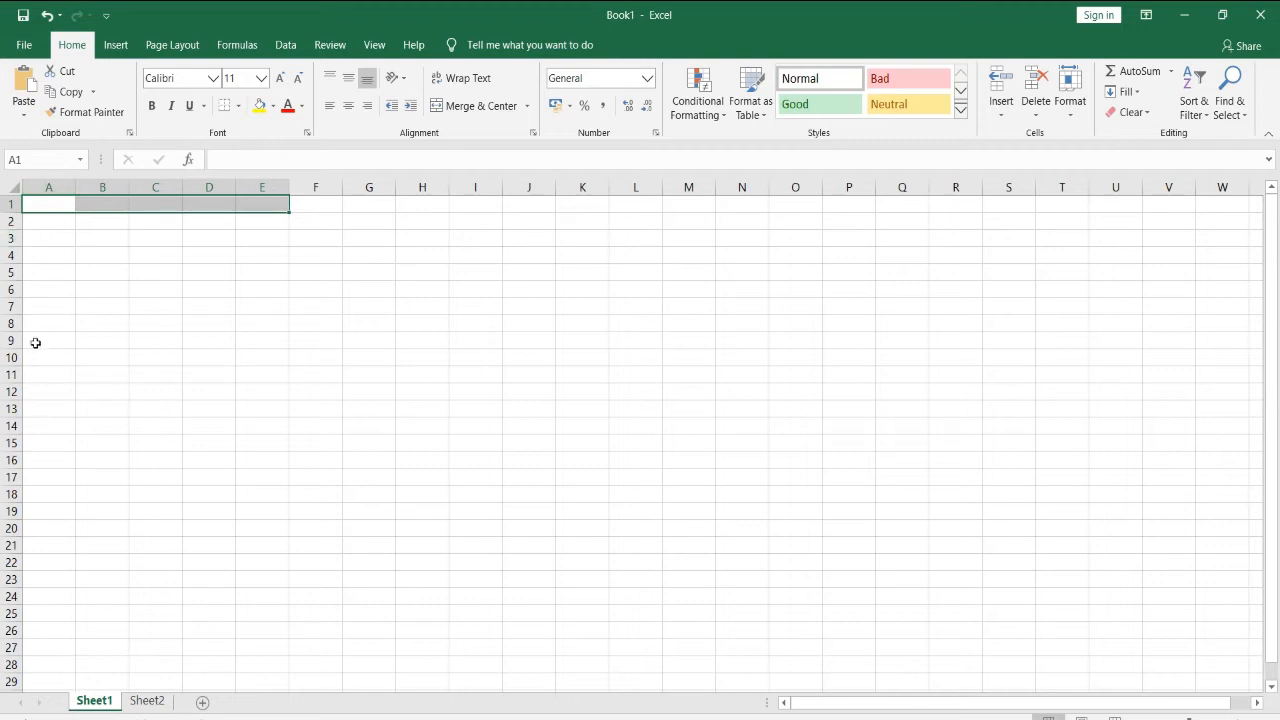
pyautogui.click(49, 210)
pyautogui.moveTo(49, 211); pyautogui.dragTo(40, 391)
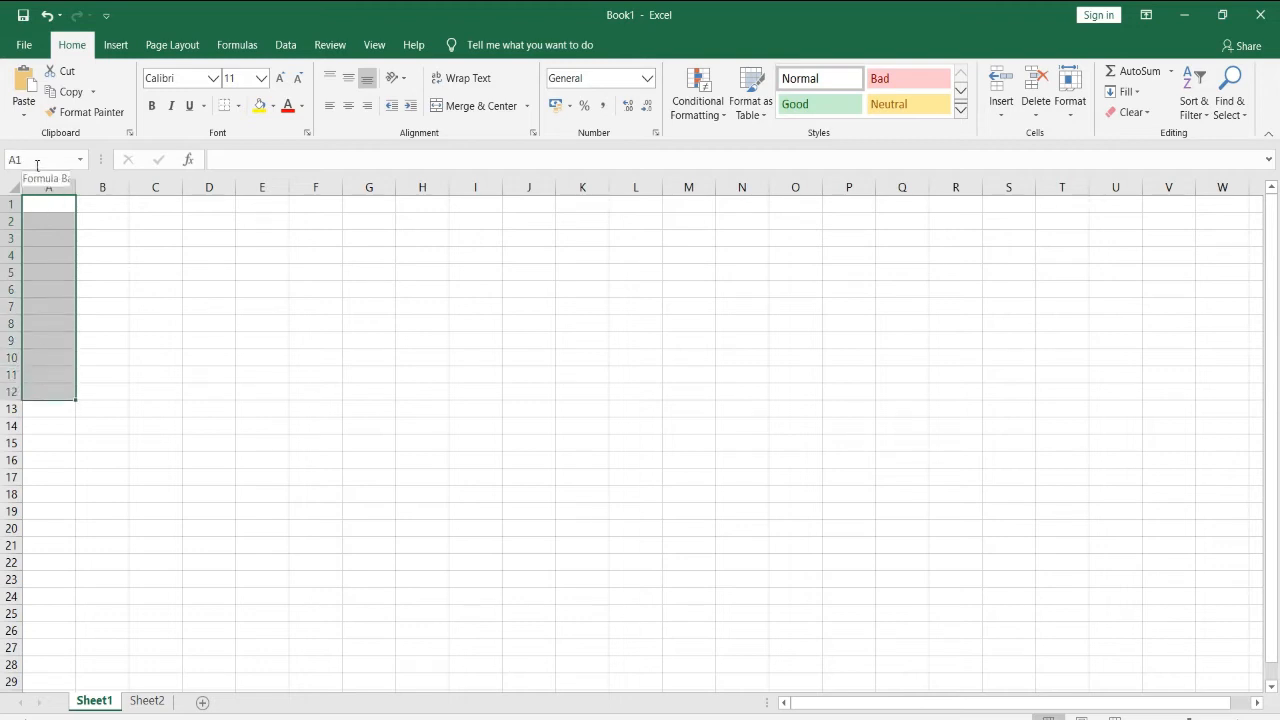
pyautogui.moveTo(34, 203); pyautogui.dragTo(57, 343)
pyautogui.moveTo(135, 345); pyautogui.dragTo(477, 347)
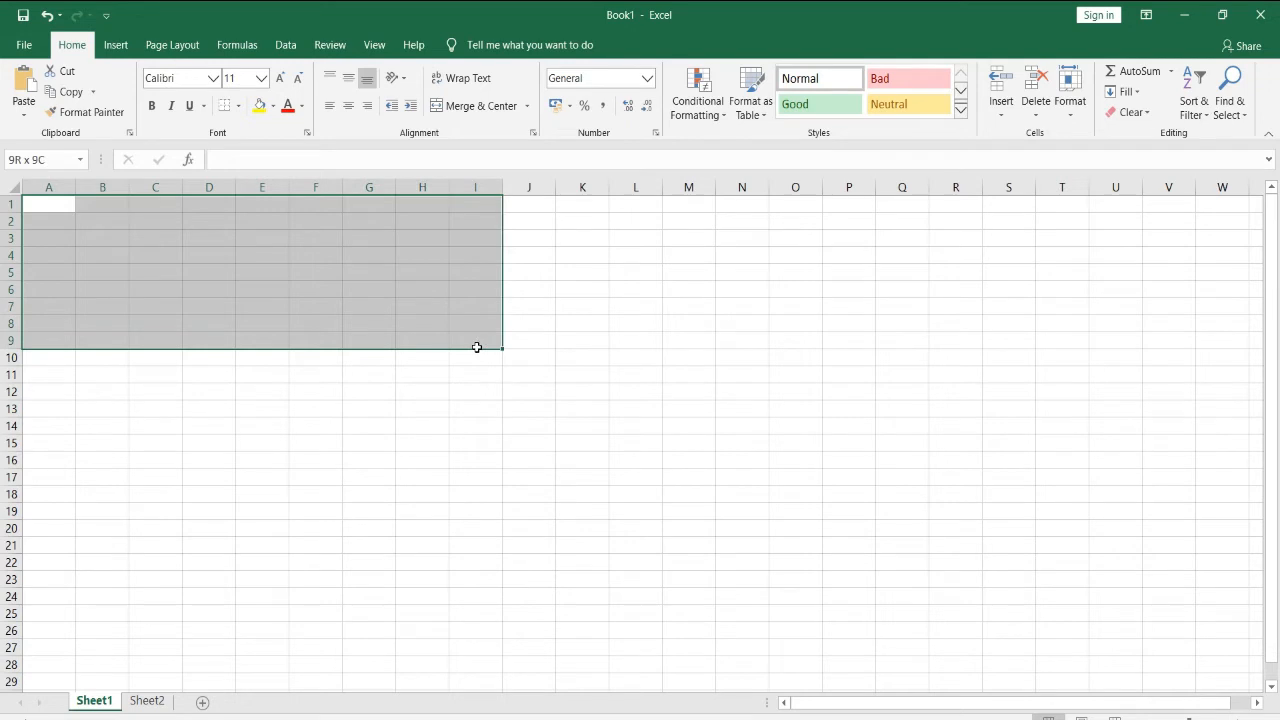
pyautogui.moveTo(477, 347); pyautogui.dragTo(476, 347)
# - Select the individual cells D6, A2, M12 and A1 on Sheet1 in turn
pyautogui.click(233, 290)
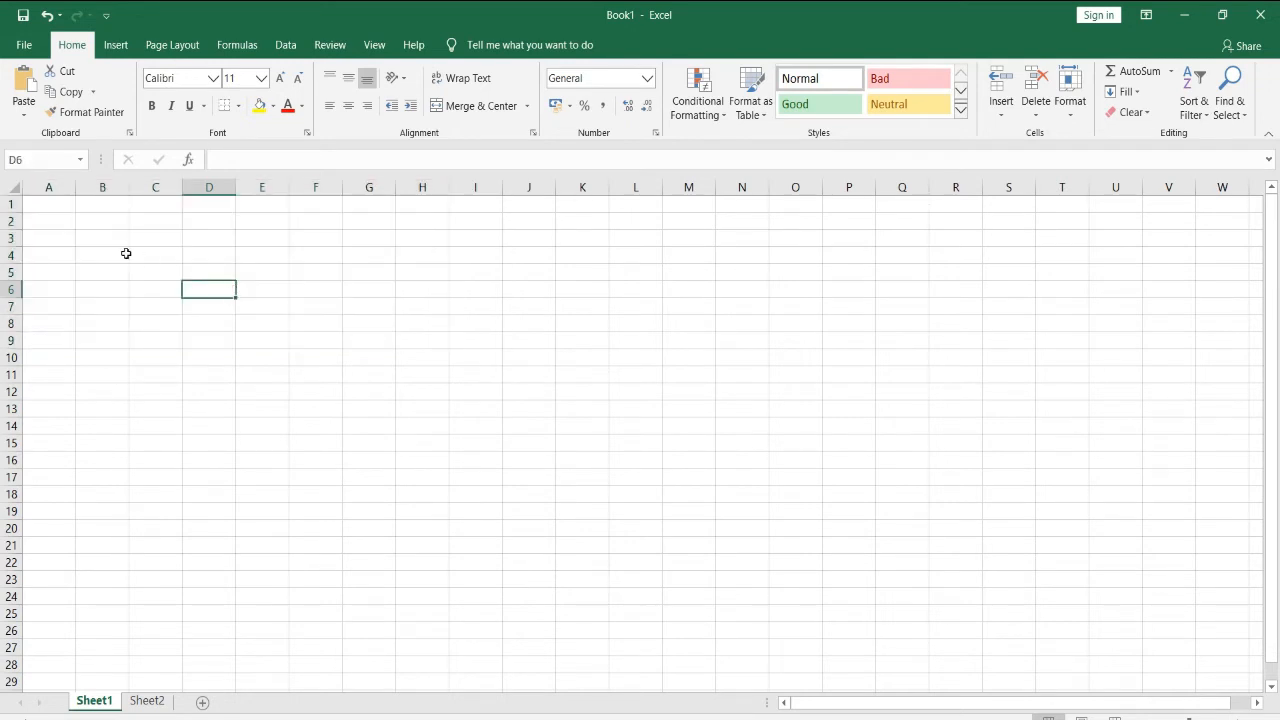
pyautogui.click(75, 220)
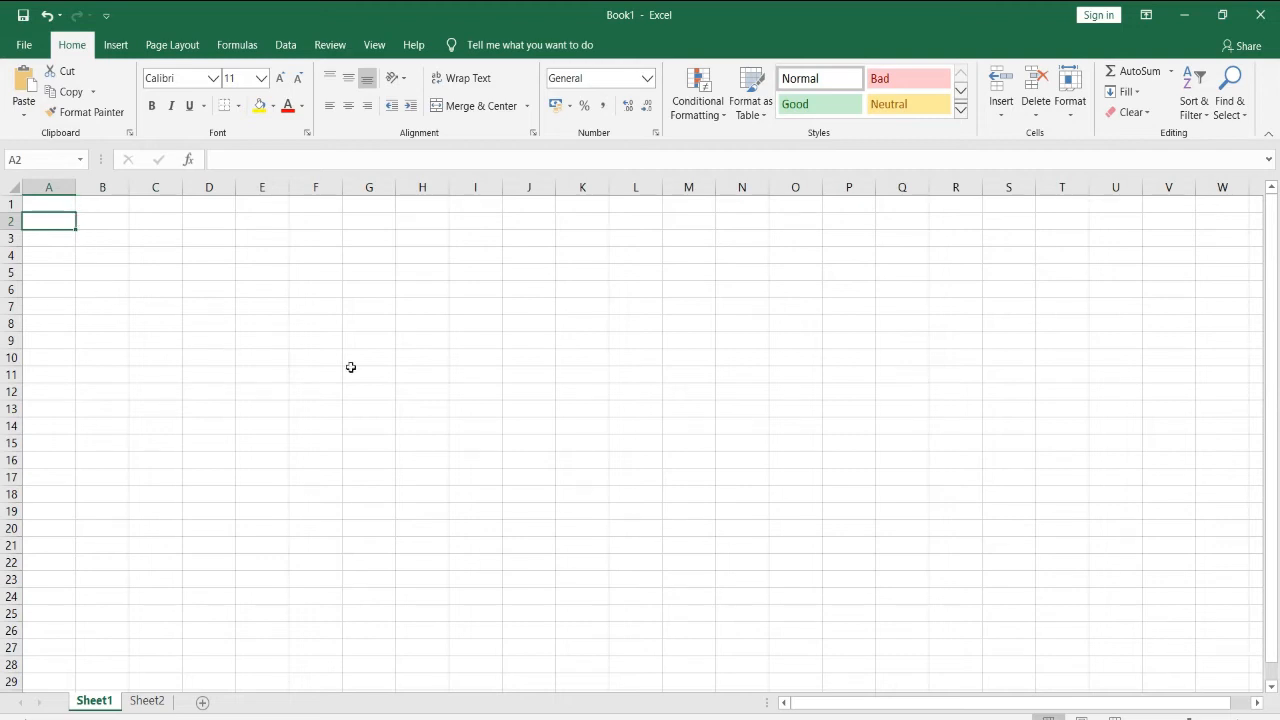
pyautogui.click(698, 394)
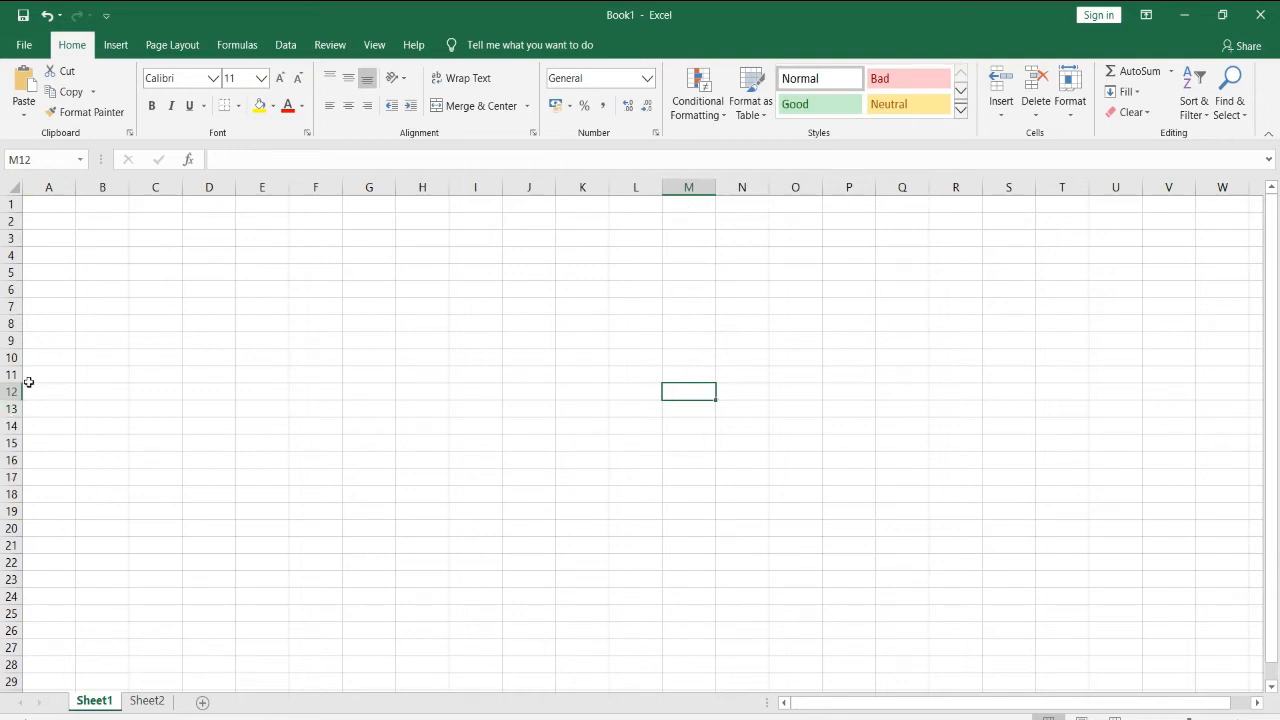
pyautogui.click(60, 211)
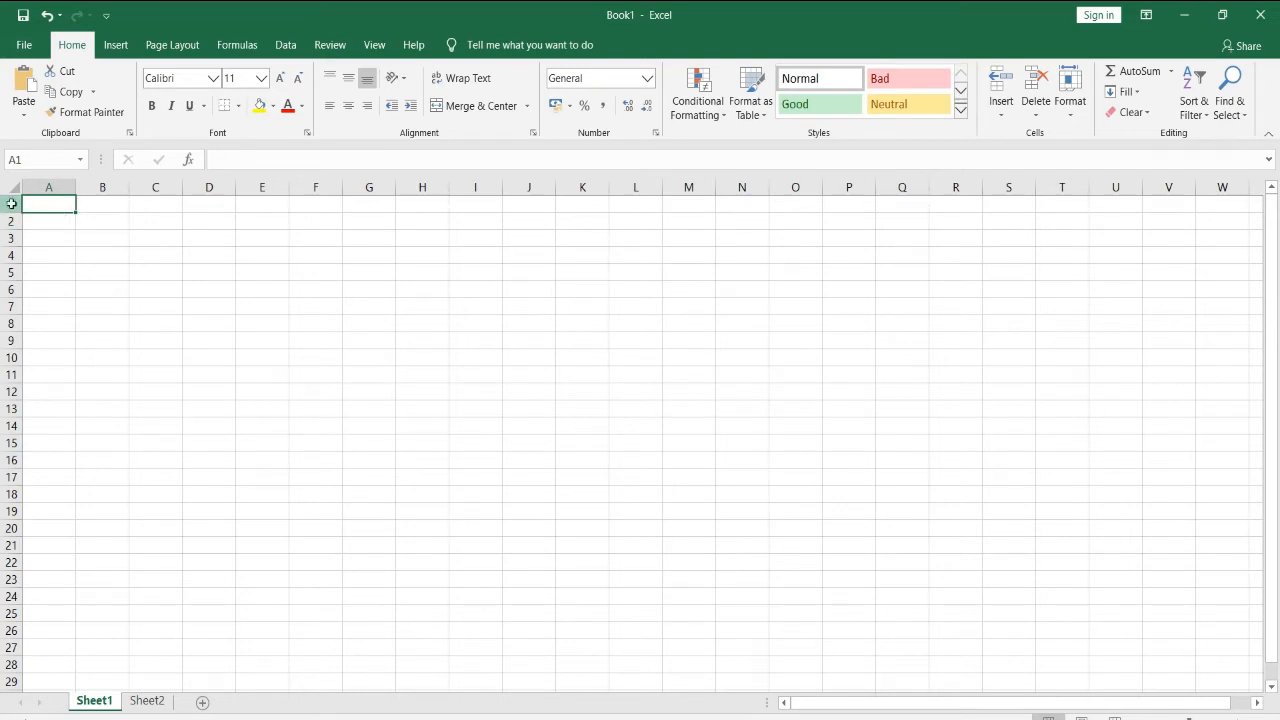
# - Select the whole of row 1, the whole of column A, and cell C2
pyautogui.click(14, 205)
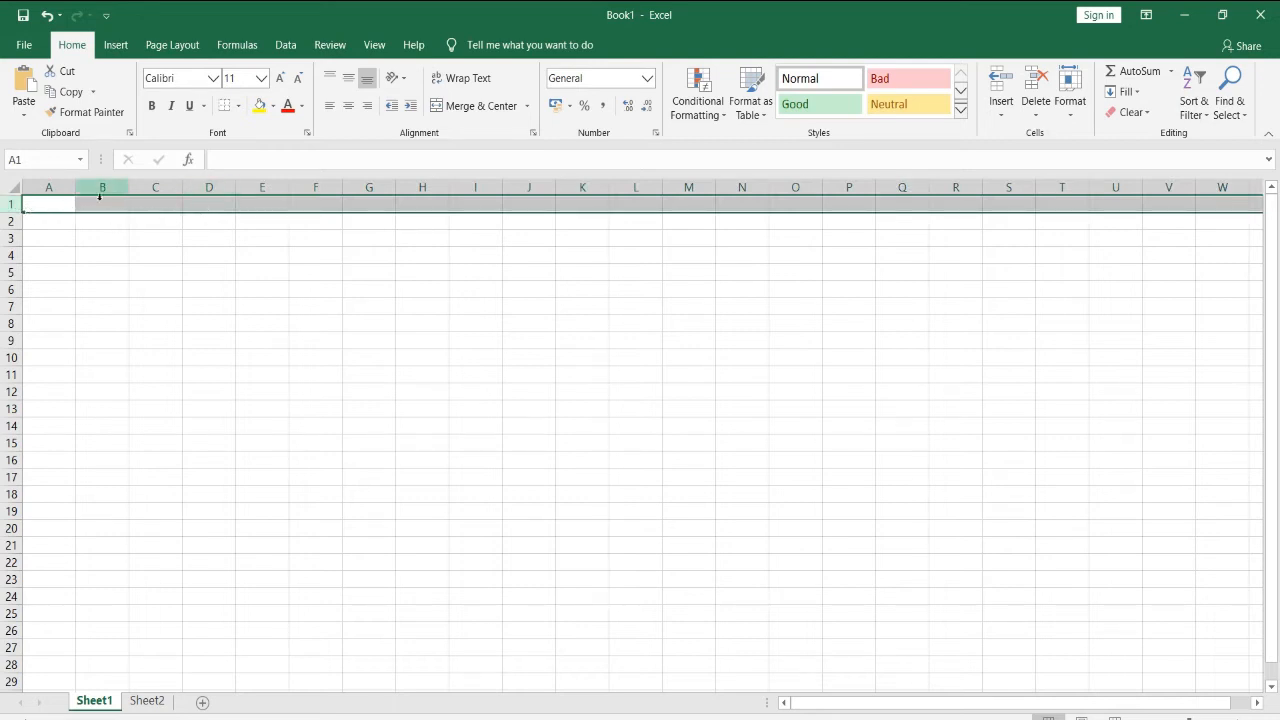
pyautogui.click(68, 192)
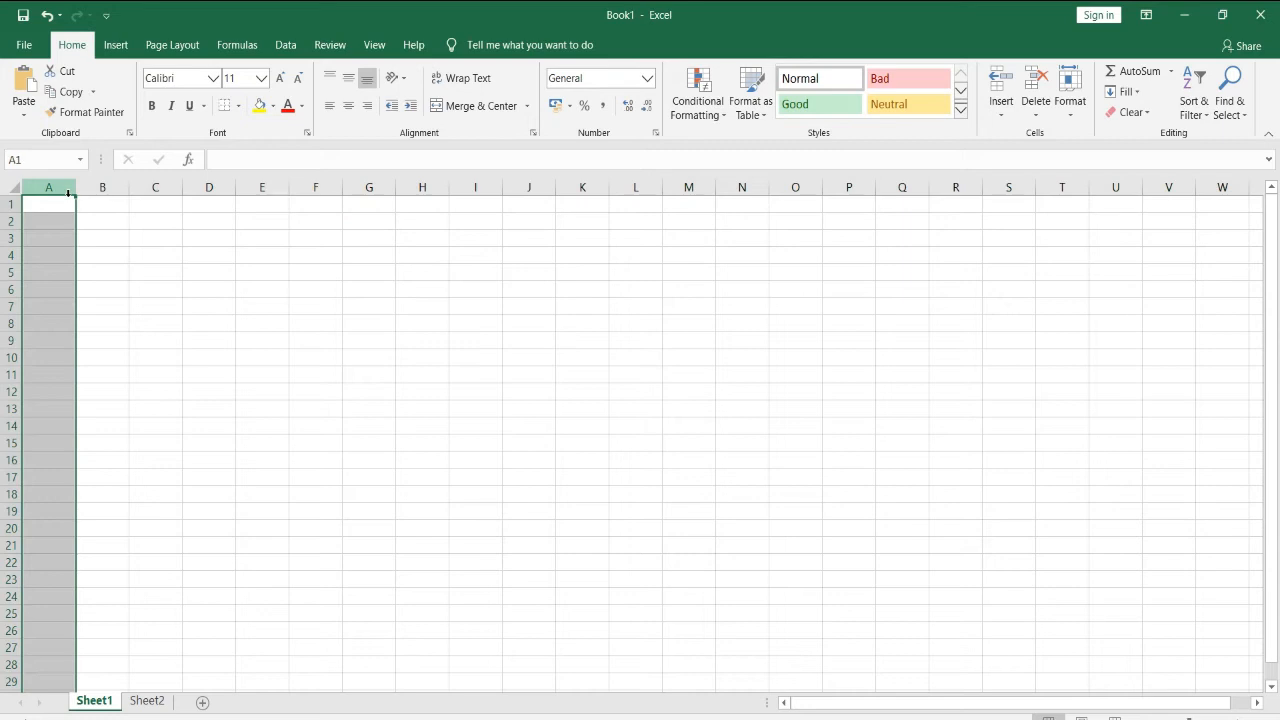
pyautogui.click(151, 220)
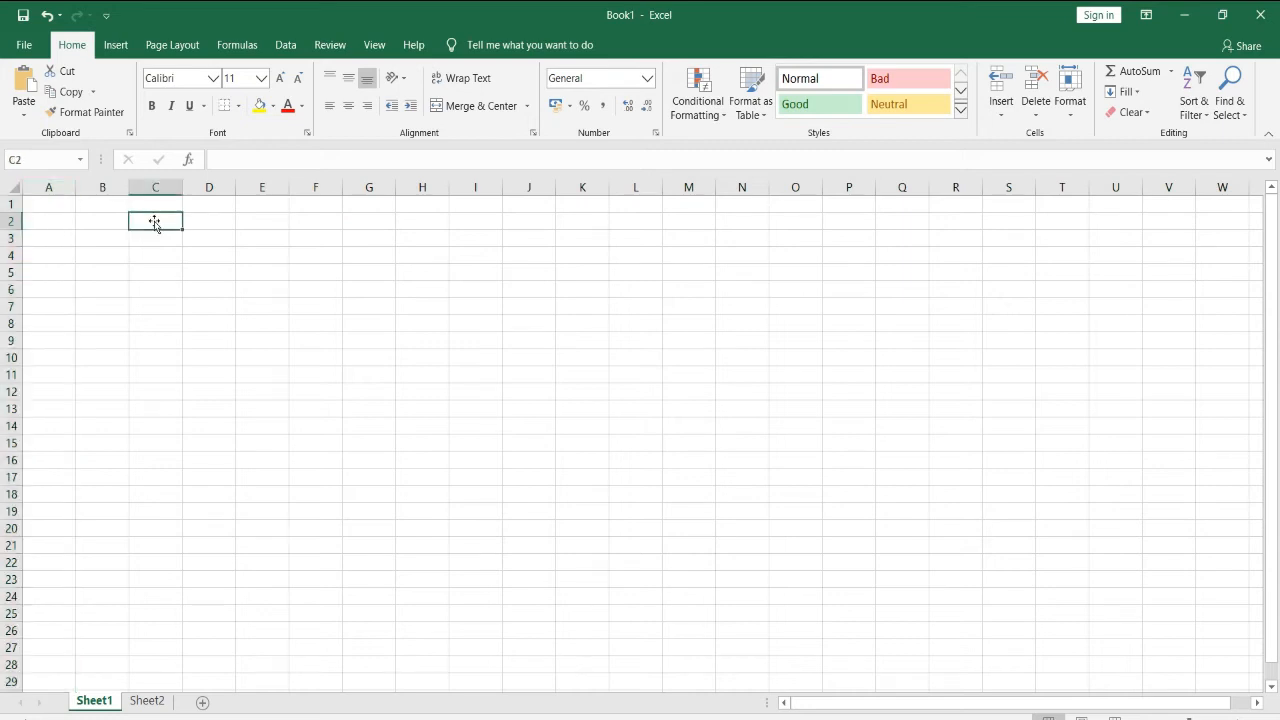
# - Put cell A1 into edit mode, leave it without an entry, and select cells B2 and D7
pyautogui.click(58, 210)
pyautogui.press('F2')
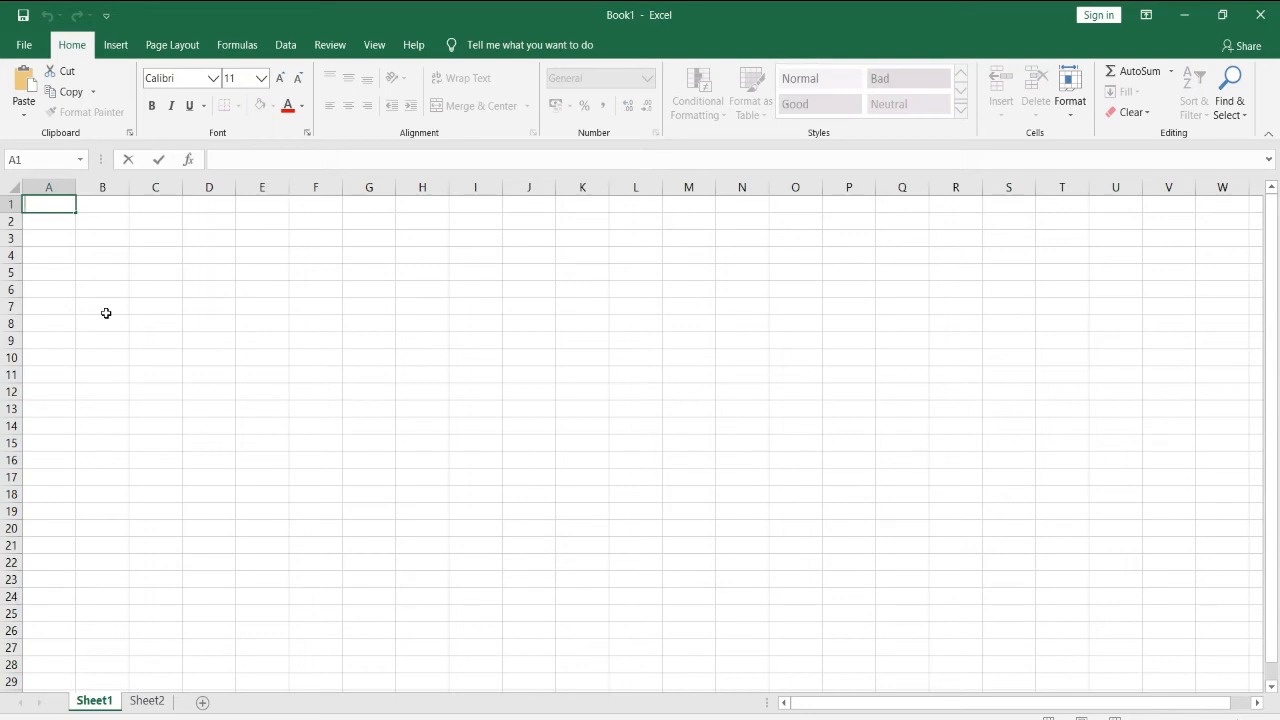
pyautogui.click(112, 222)
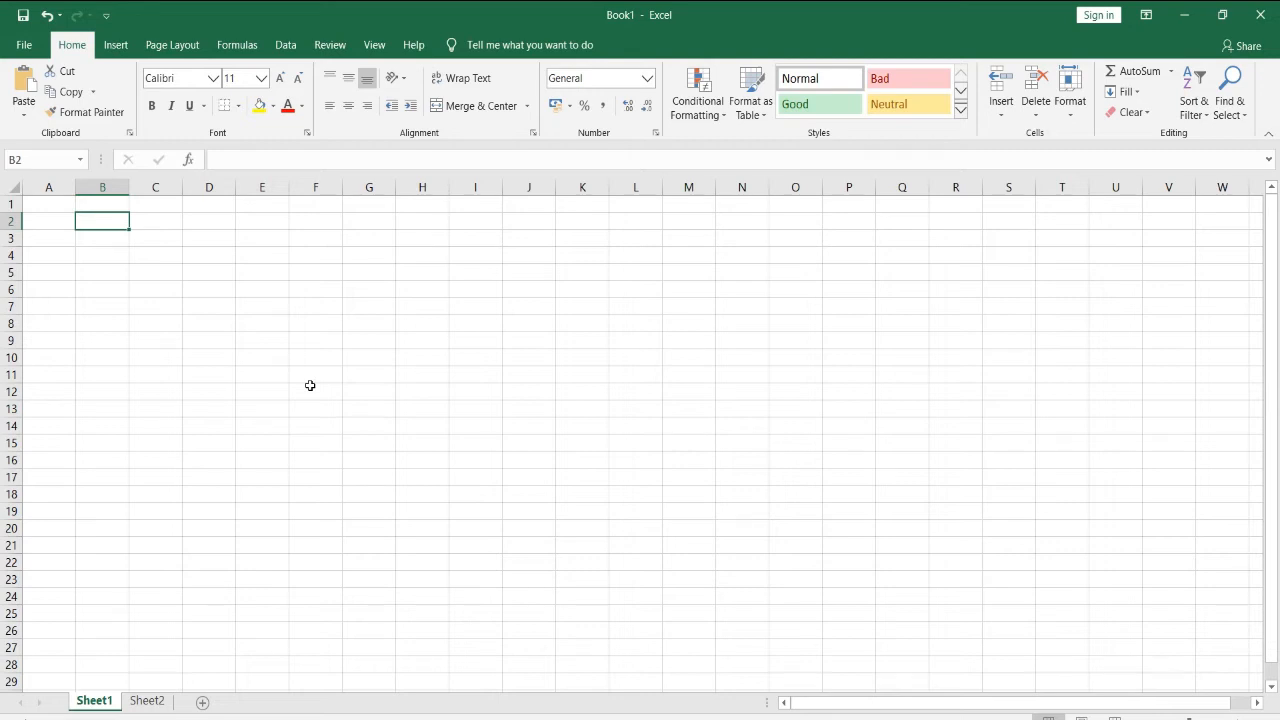
pyautogui.click(198, 312)
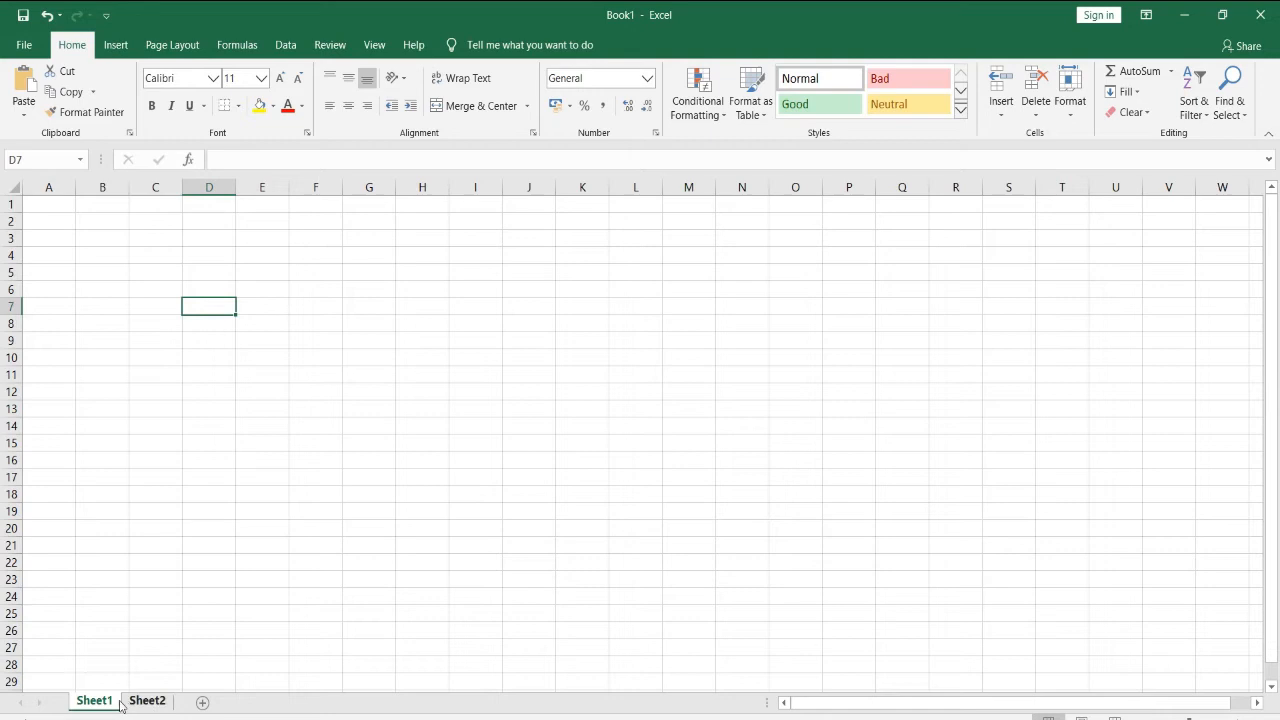
# - Add a new worksheet after Sheet1, and view the options available for the new sheet without choosing one
pyautogui.click(201, 704)
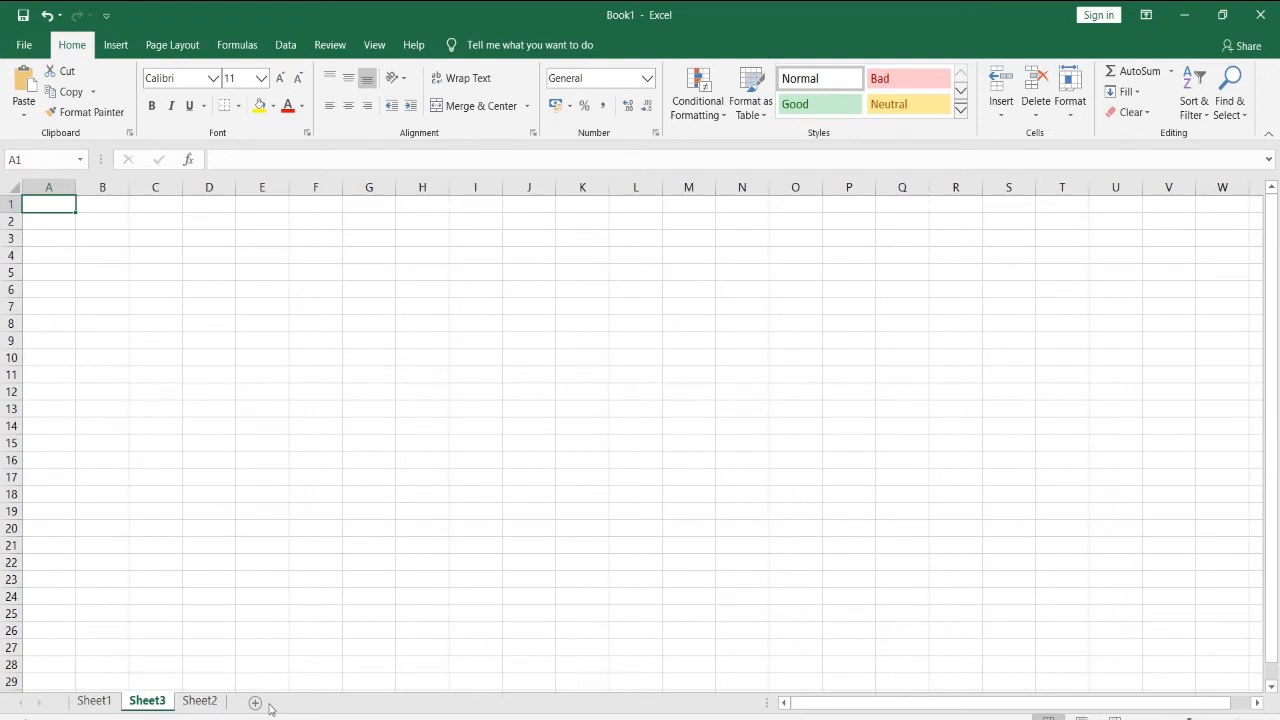
pyautogui.rightClick(166, 707)
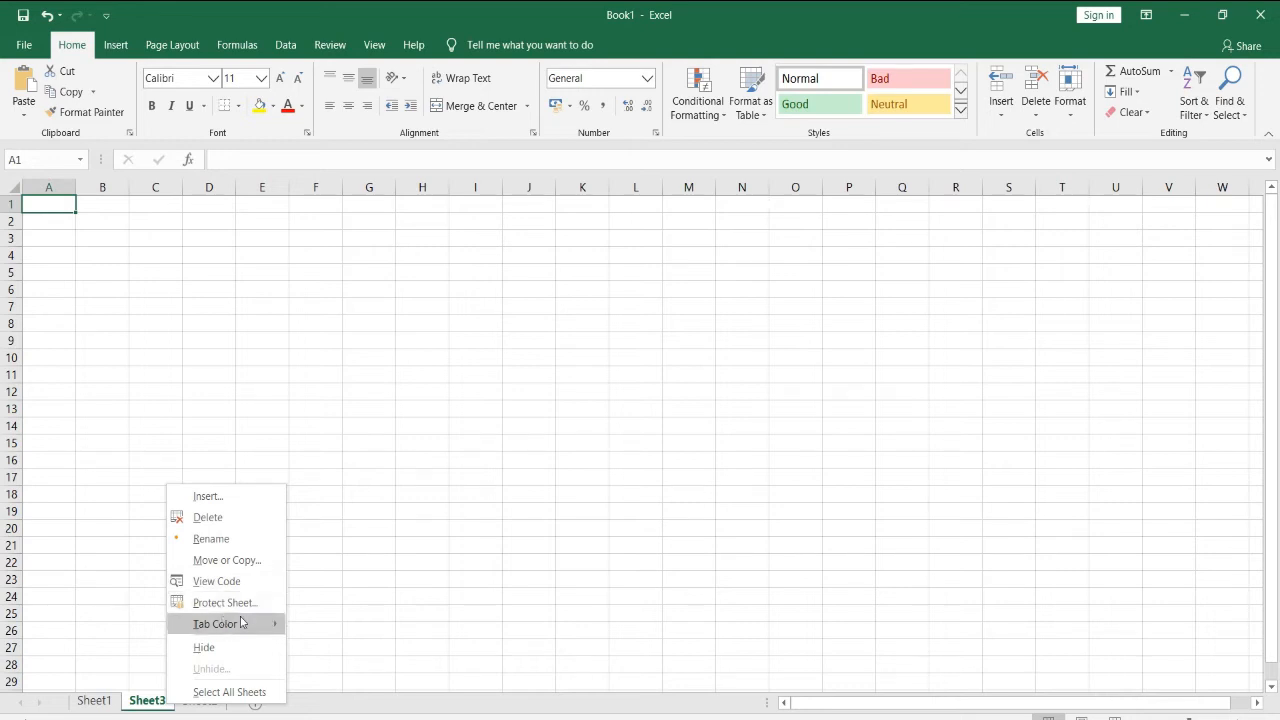
pyautogui.moveTo(254, 625)
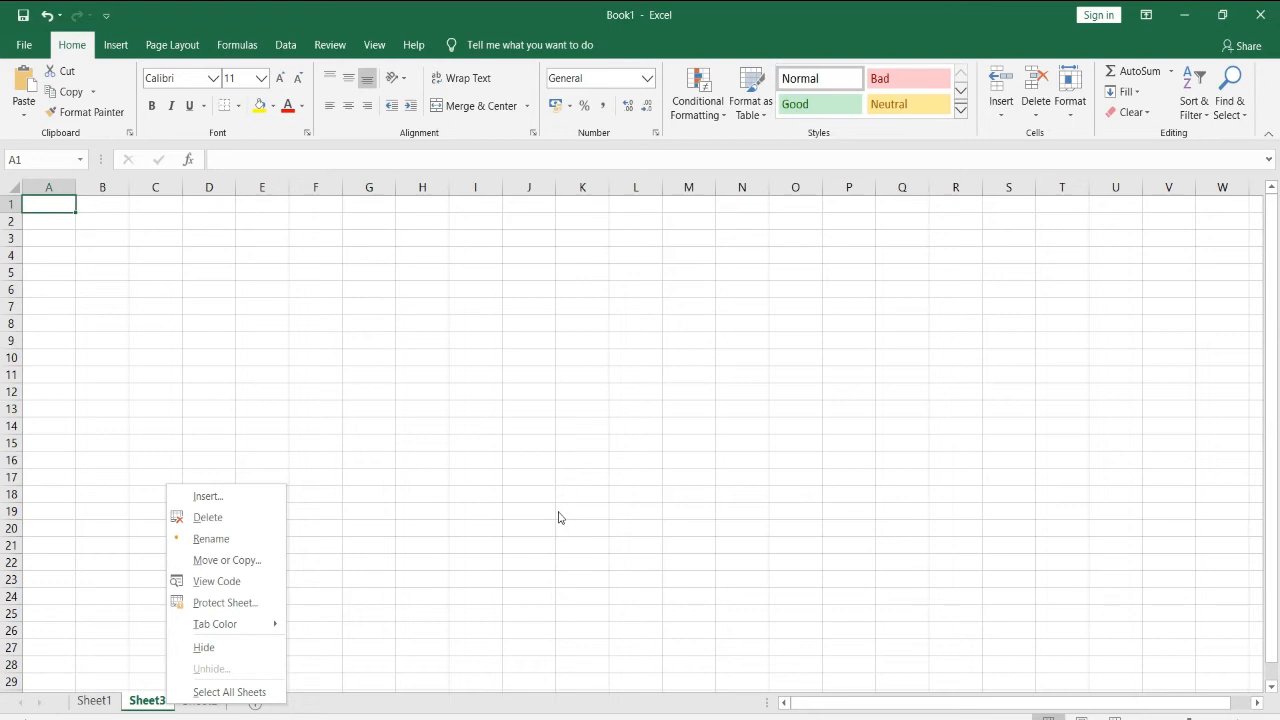
pyautogui.click(463, 473)
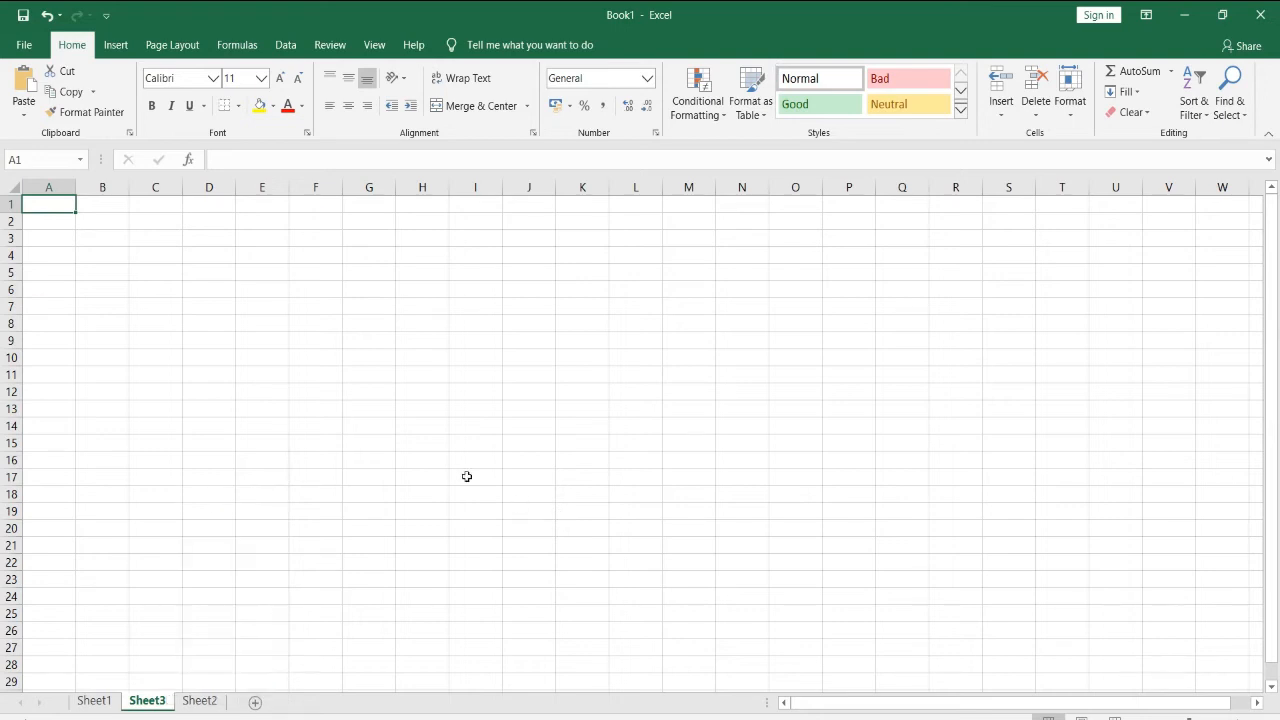
# - View the options for inserting and deleting cells, rows, columns and sheets, and dismiss them without choosing one
pyautogui.click(1001, 113)
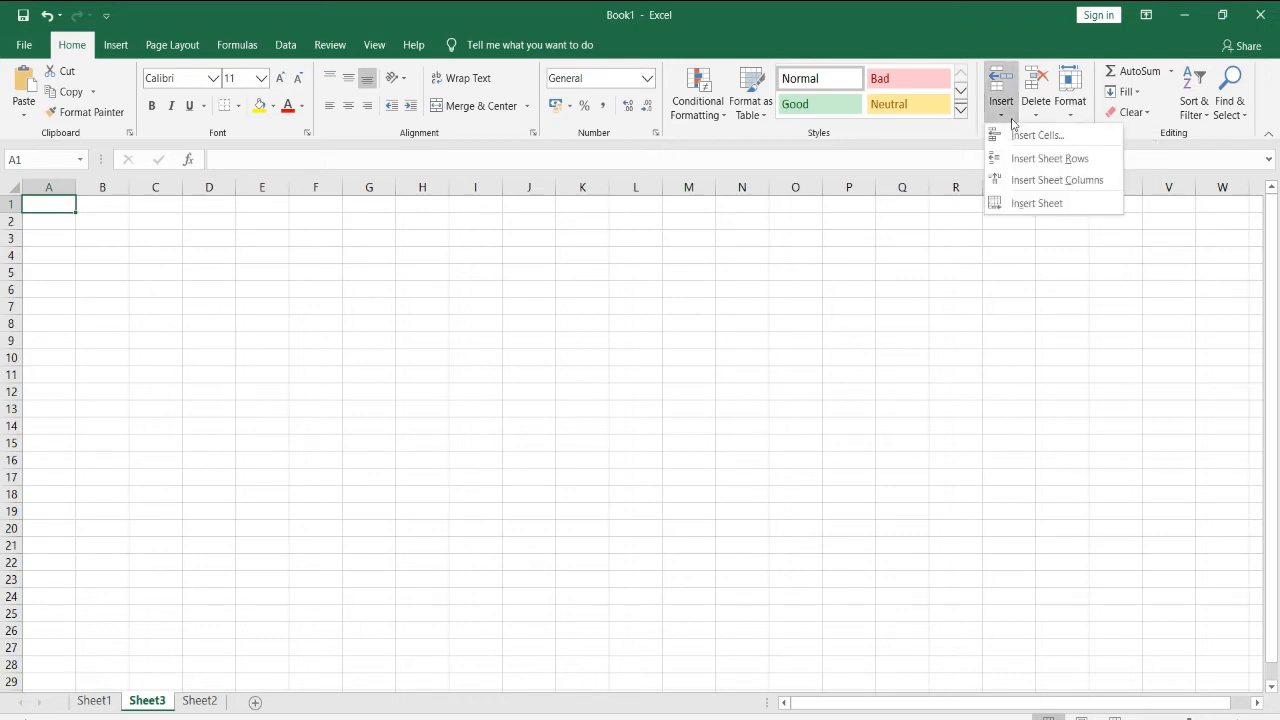
pyautogui.click(1043, 112)
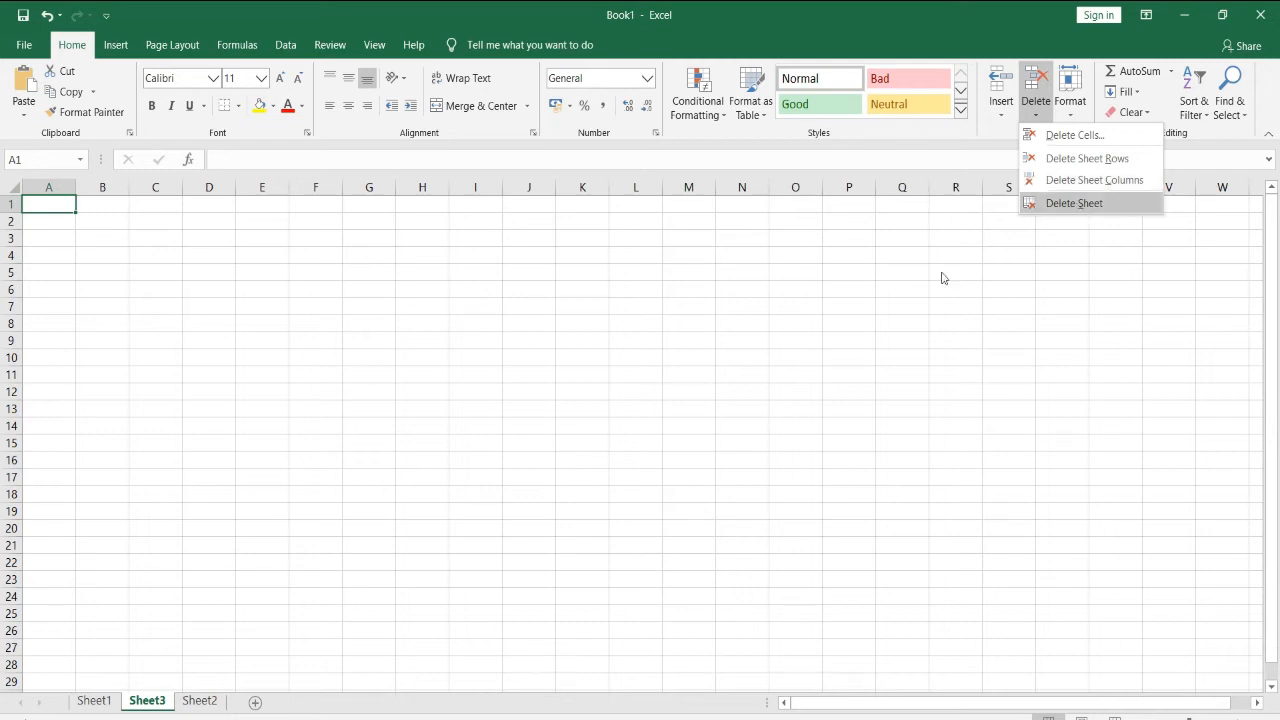
pyautogui.click(662, 419)
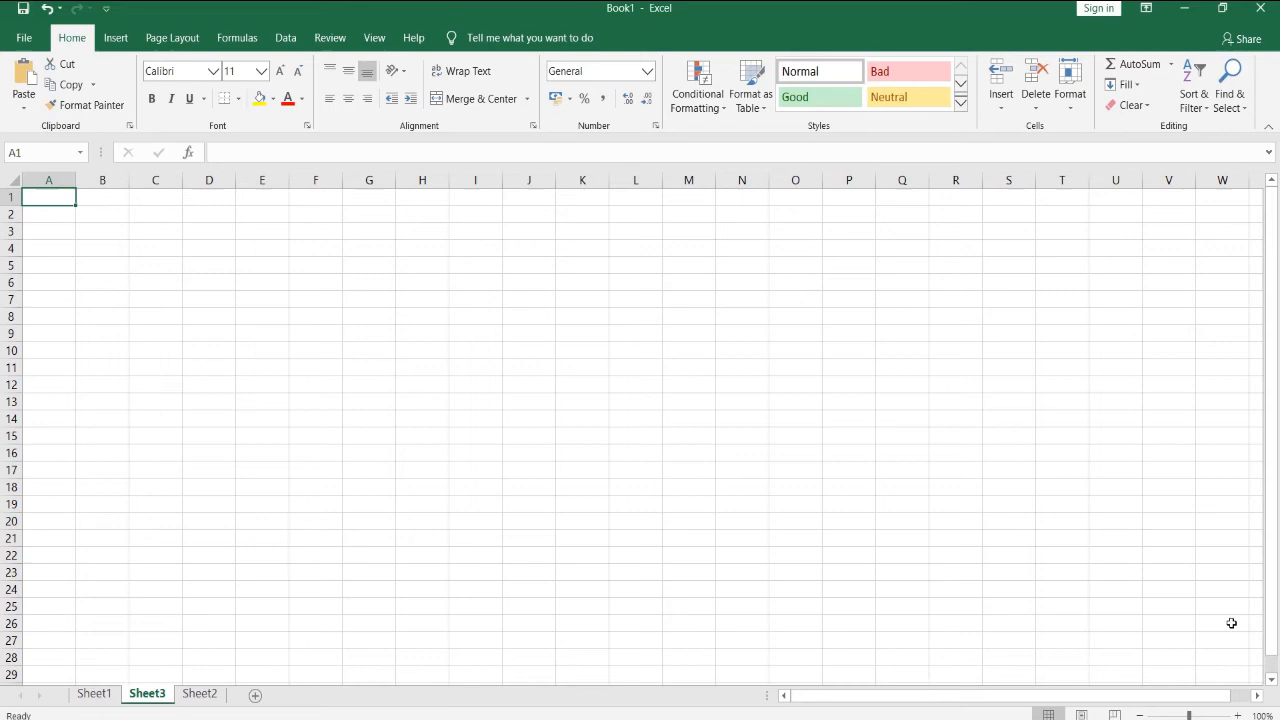
# - Zoom the new worksheet in to 170%
pyautogui.click(1238, 714)
pyautogui.click(1238, 714)
pyautogui.click(1238, 714)
pyautogui.click(1238, 714)
pyautogui.click(1238, 714)
pyautogui.click(1238, 714)
pyautogui.click(1238, 714)
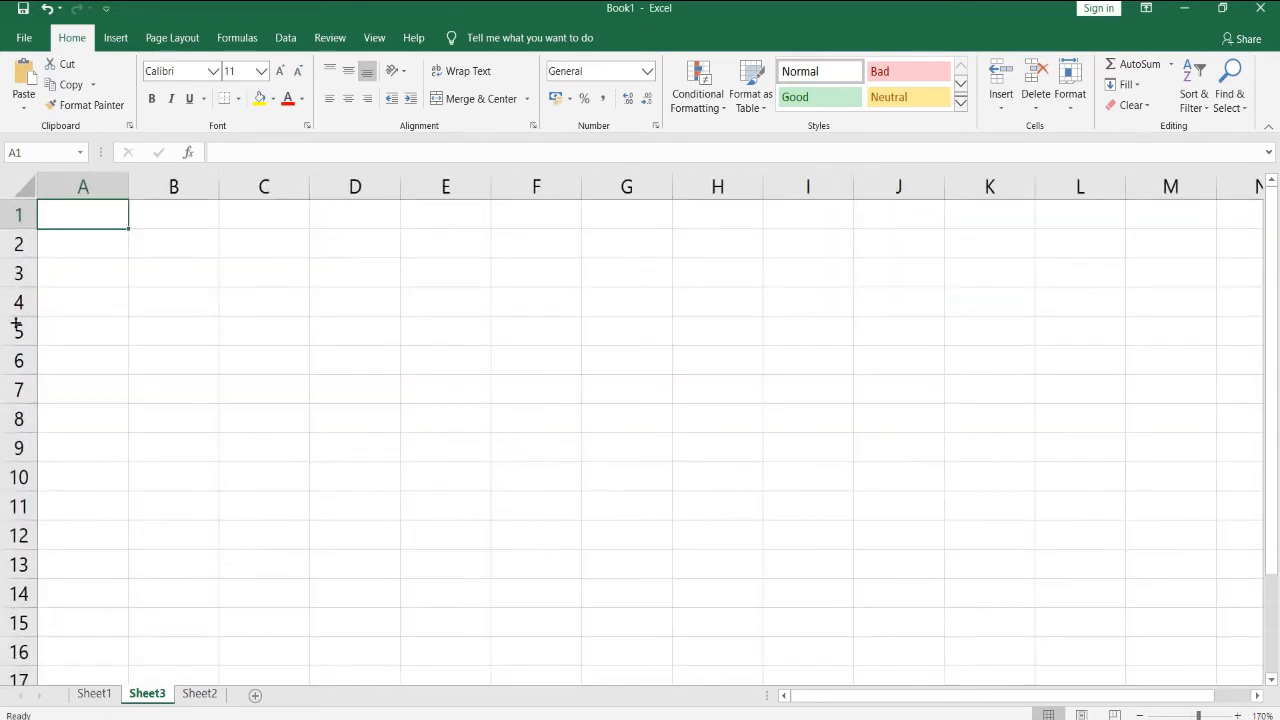
# - Review the file pages for templates, recent workbooks and workbook information, save Book1, and return to the worksheet
pyautogui.click(18, 42)
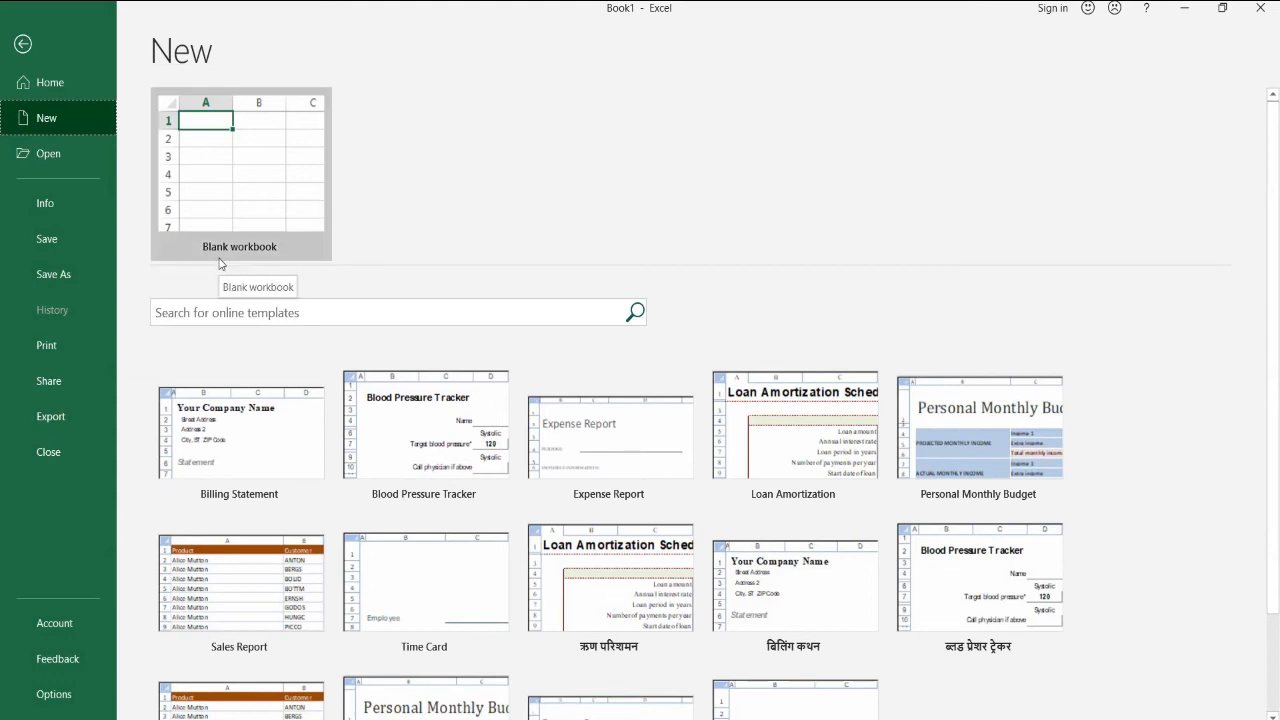
pyautogui.scroll(-1, 420, 452)
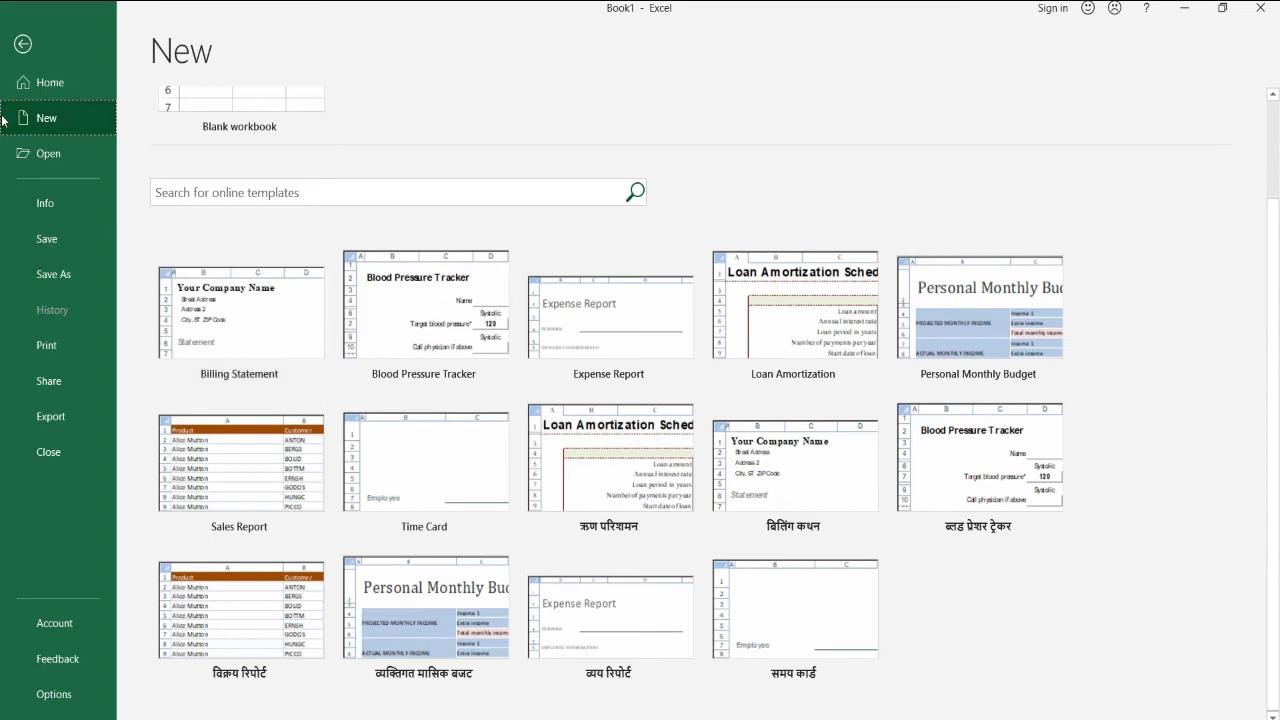
pyautogui.click(38, 157)
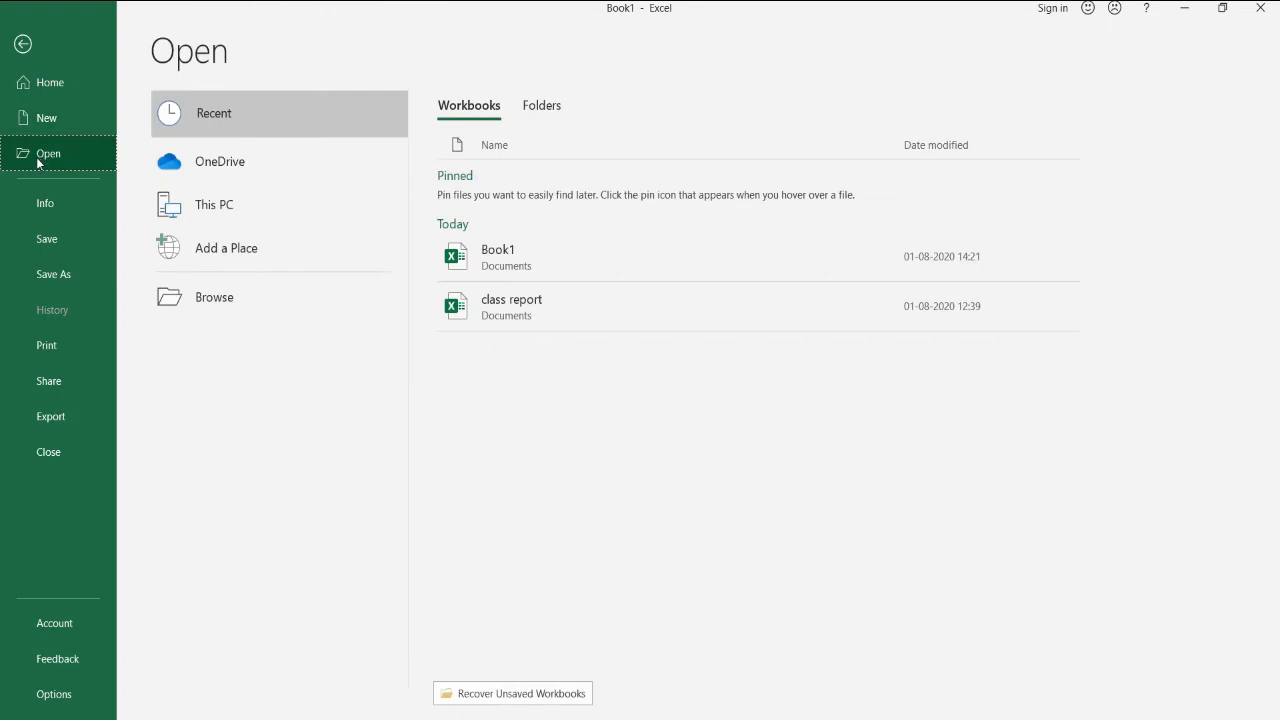
pyautogui.click(53, 214)
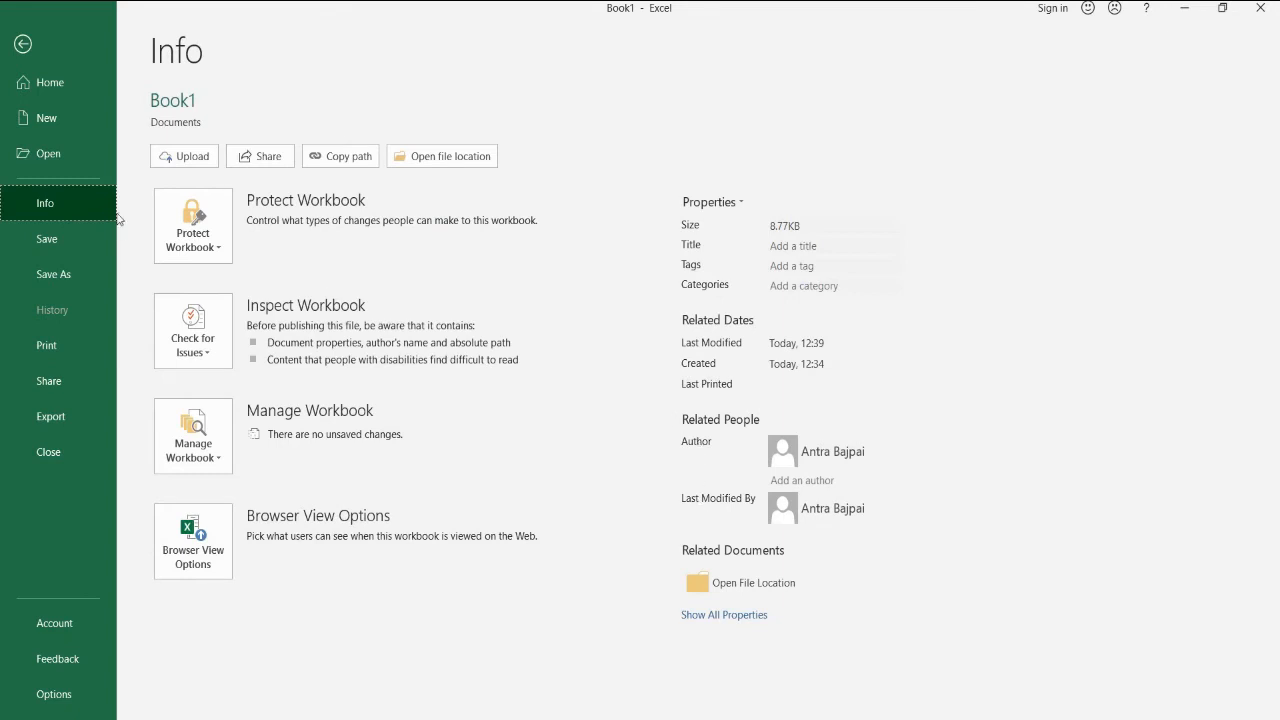
pyautogui.click(74, 238)
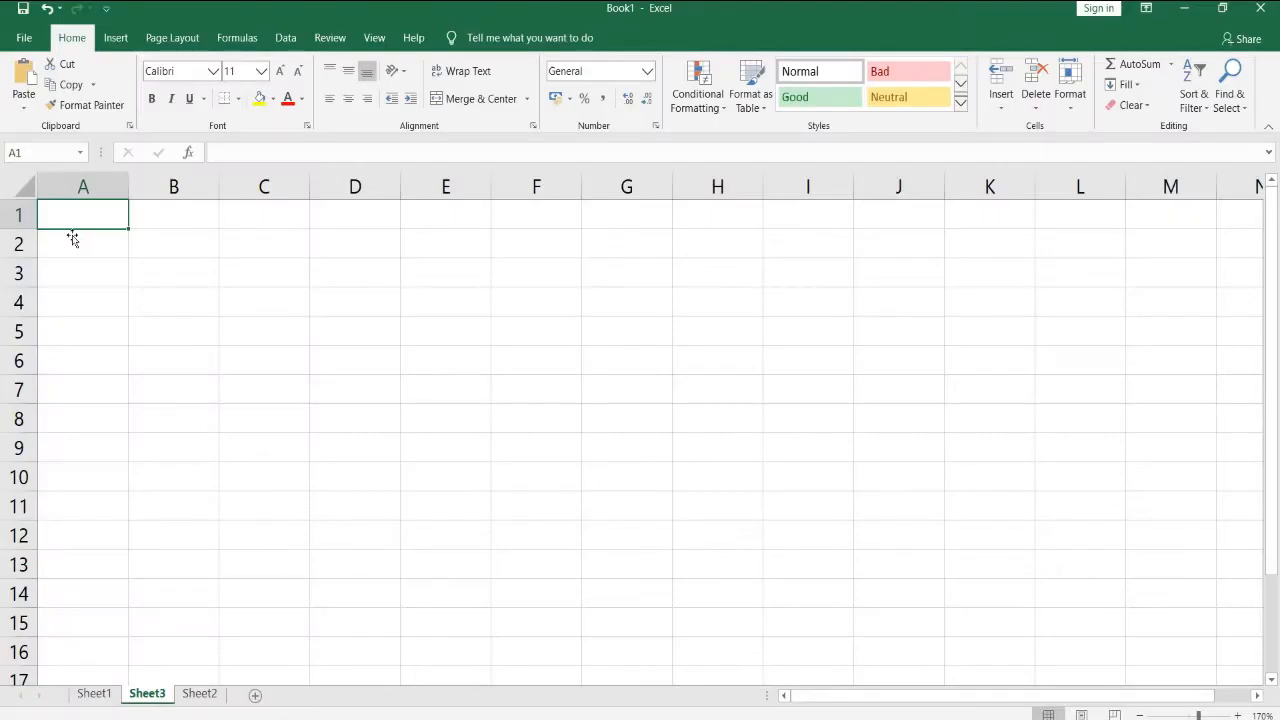
pyautogui.click(26, 37)
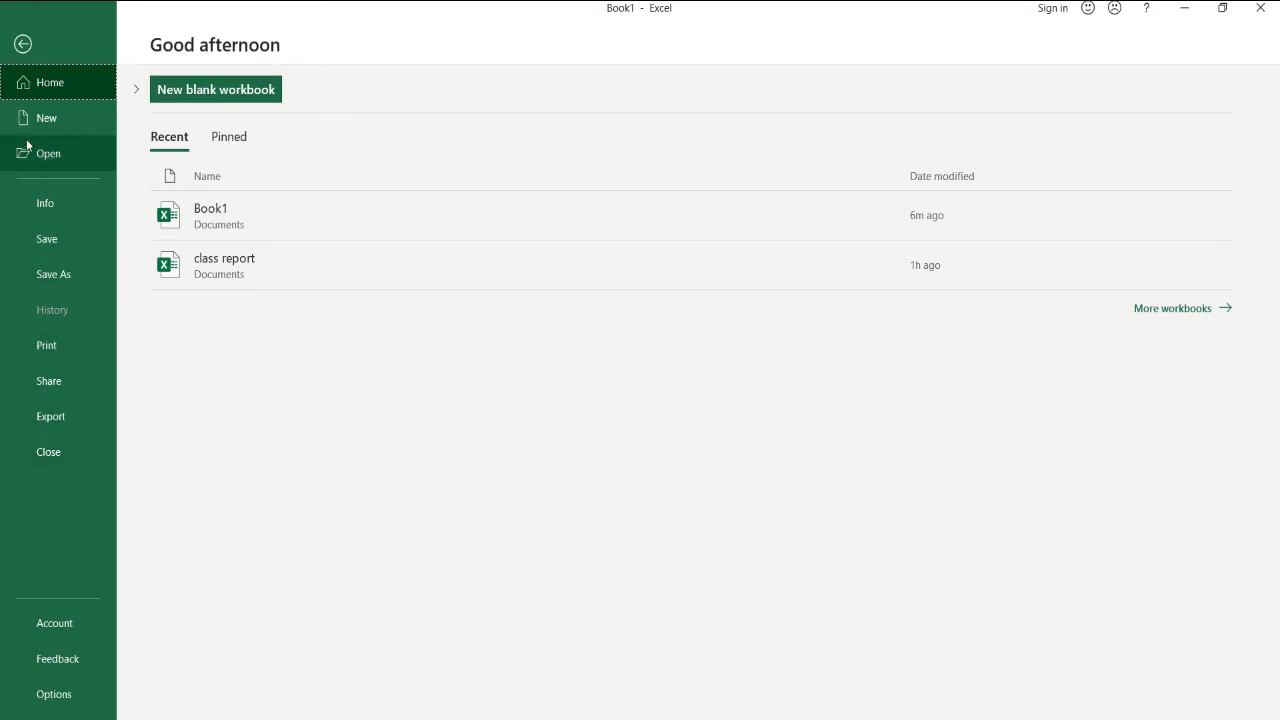
pyautogui.click(28, 45)
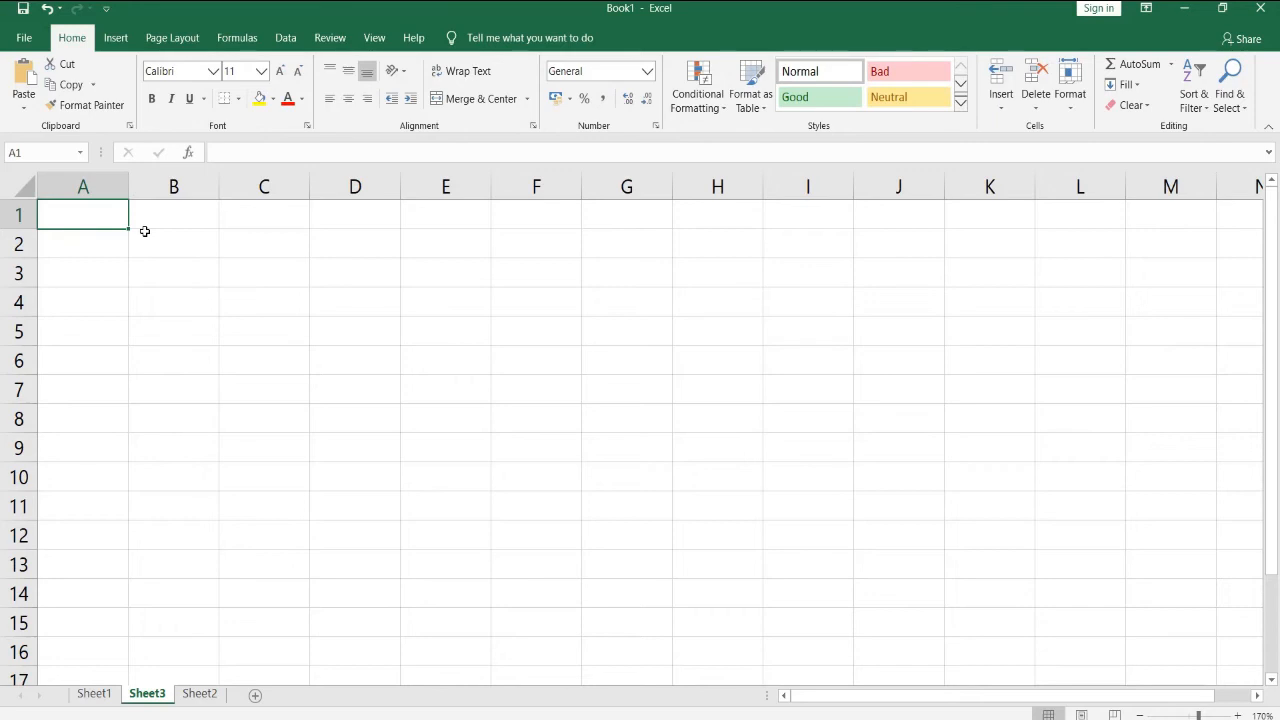
# - Enter 1 in cell A1 of the new worksheet and select cell A2
pyautogui.write('1')
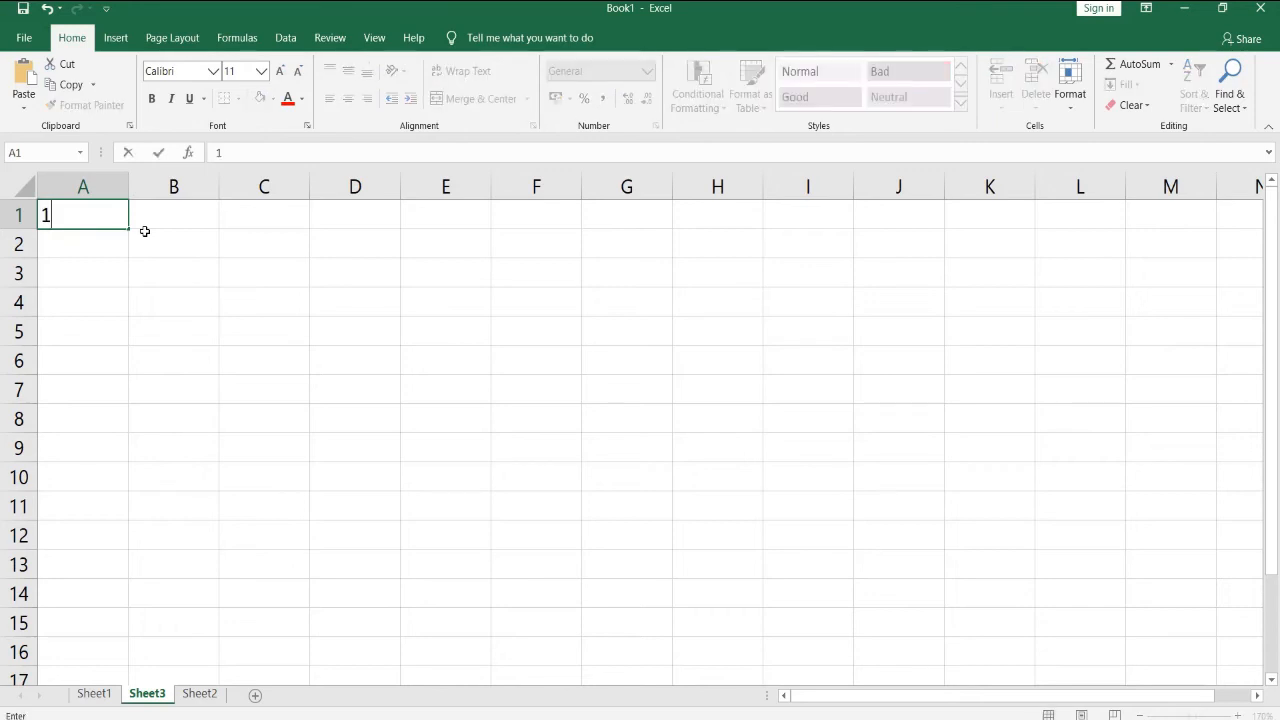
pyautogui.click(81, 245)
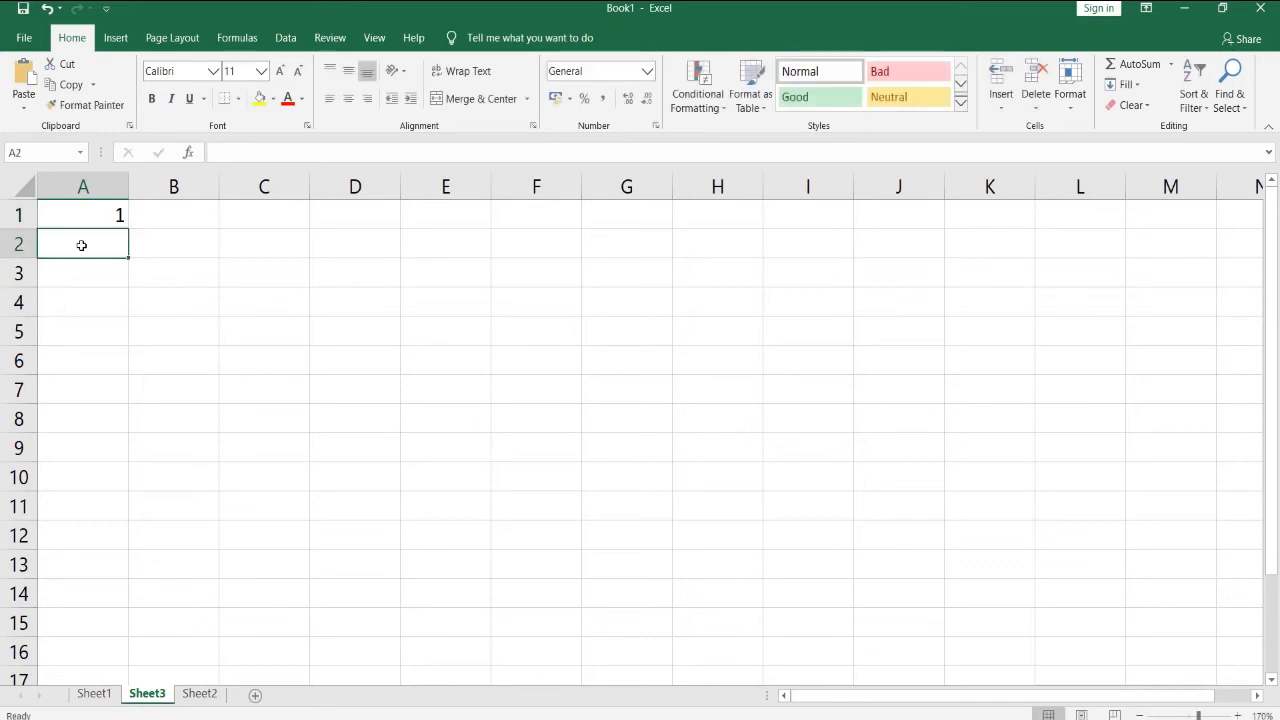
# - Enter 2 in cell A2 and select the range A1:A2
pyautogui.write('2')
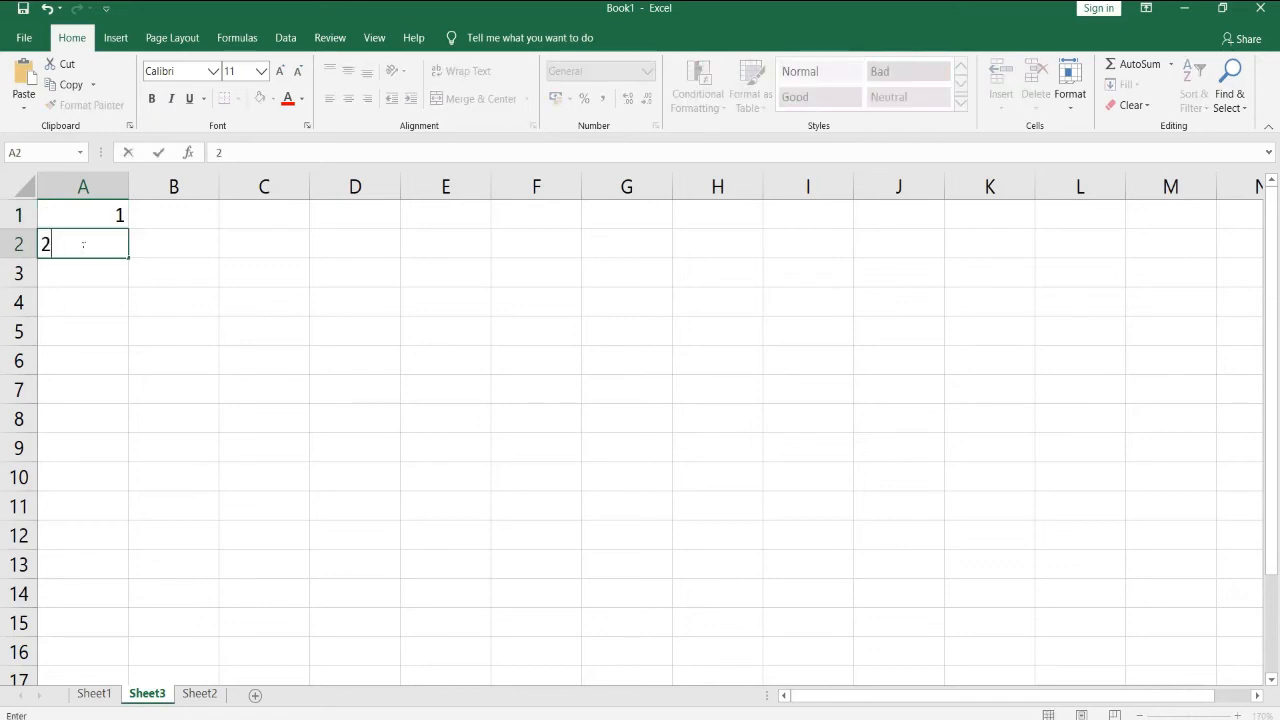
pyautogui.click(95, 220)
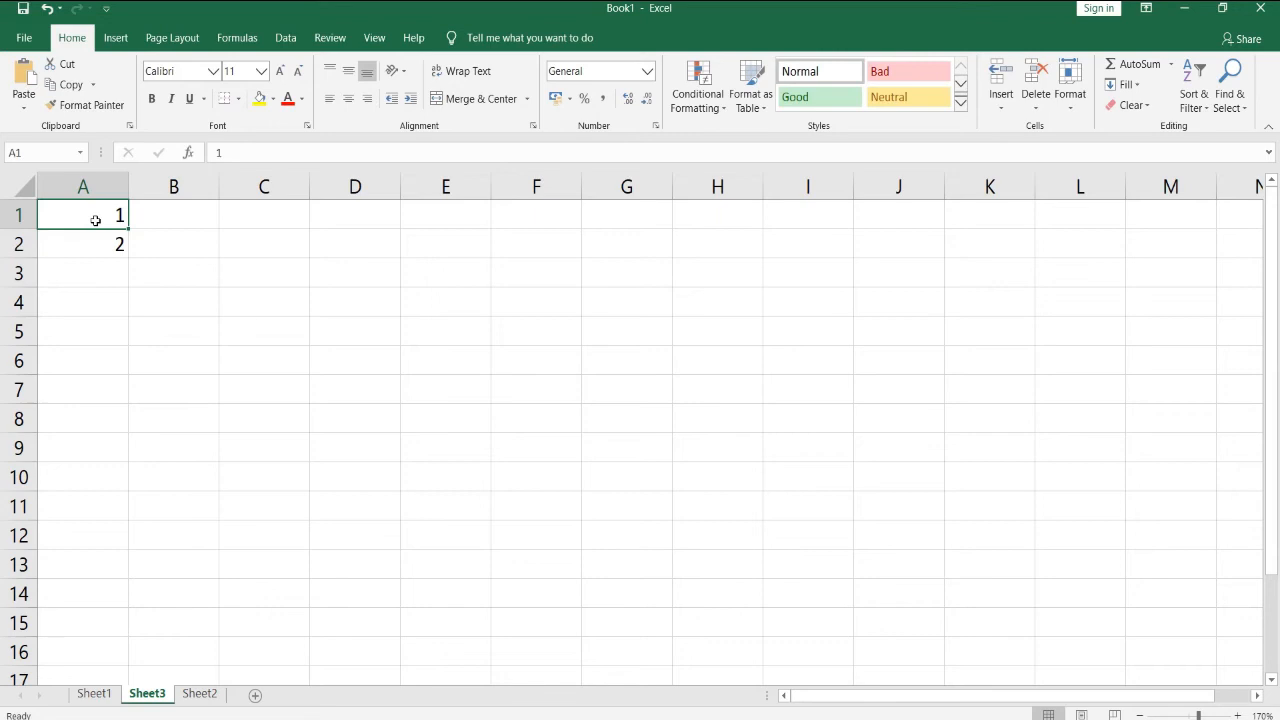
pyautogui.moveTo(96, 220); pyautogui.dragTo(101, 255)
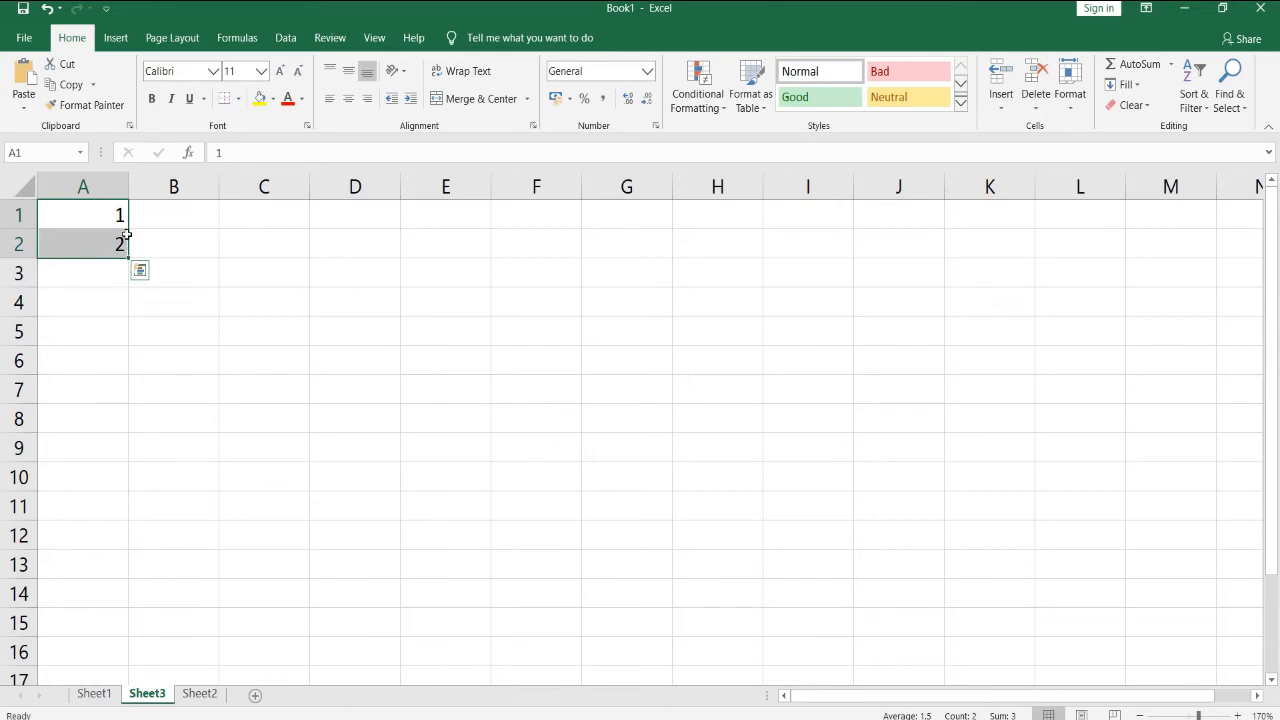
# - Move the two values in A1:A2 to H3:H4 and back to A1:A2
pyautogui.click(134, 224)
pyautogui.click(96, 216)
pyautogui.moveTo(96, 216); pyautogui.dragTo(114, 245)
pyautogui.click(132, 265)
pyautogui.moveTo(97, 266); pyautogui.dragTo(701, 317)
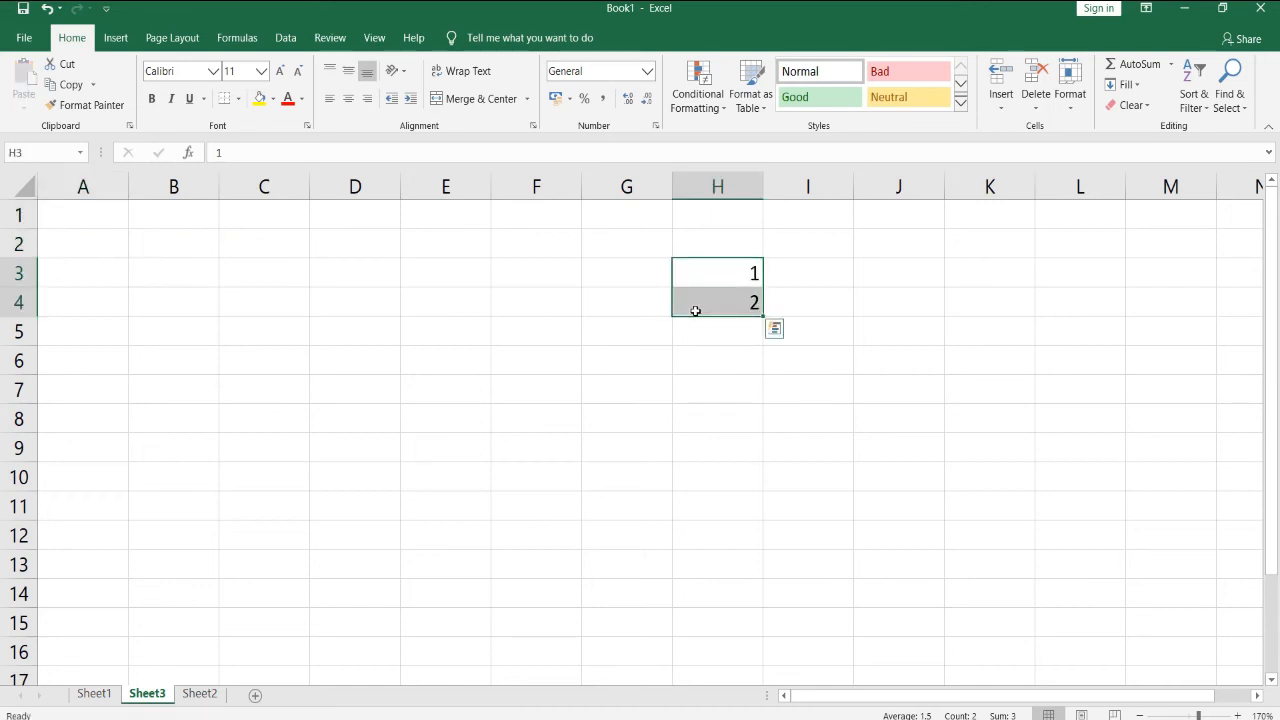
pyautogui.moveTo(689, 316); pyautogui.dragTo(114, 246)
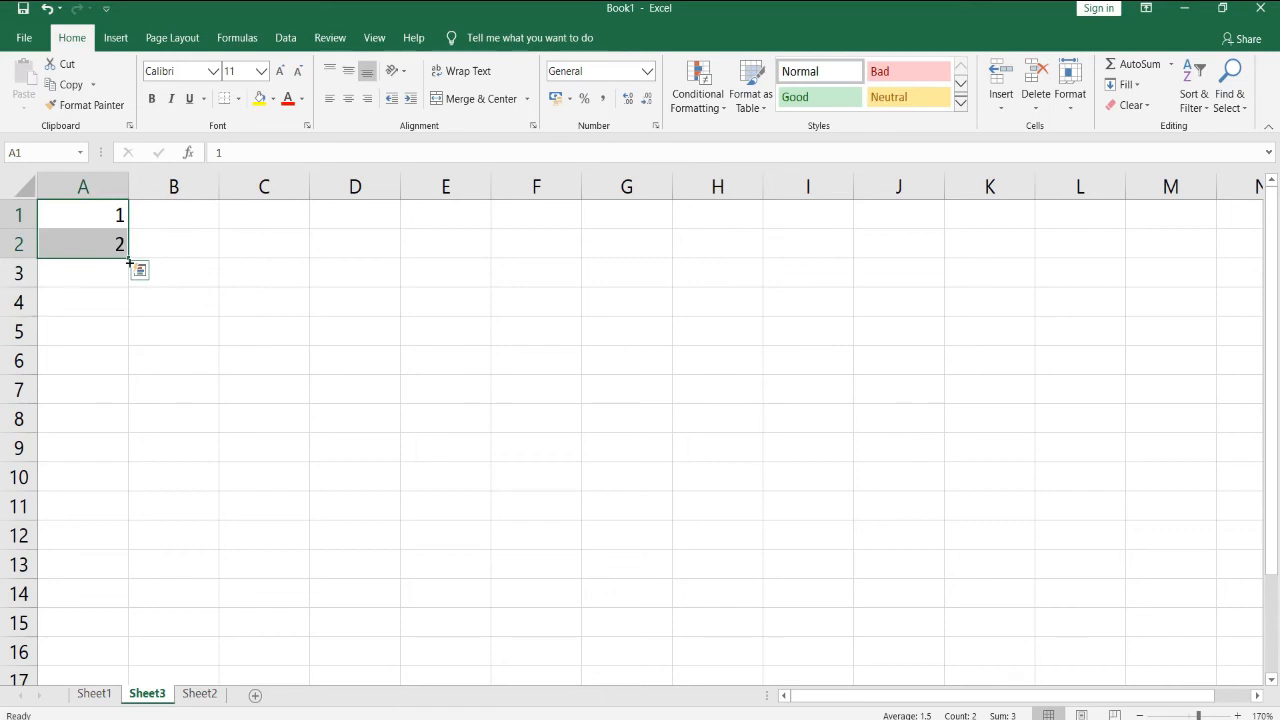
# - Fill the number series from A1:A2 down column A to cell A16
pyautogui.moveTo(129, 261); pyautogui.dragTo(124, 661)
pyautogui.click(123, 657)
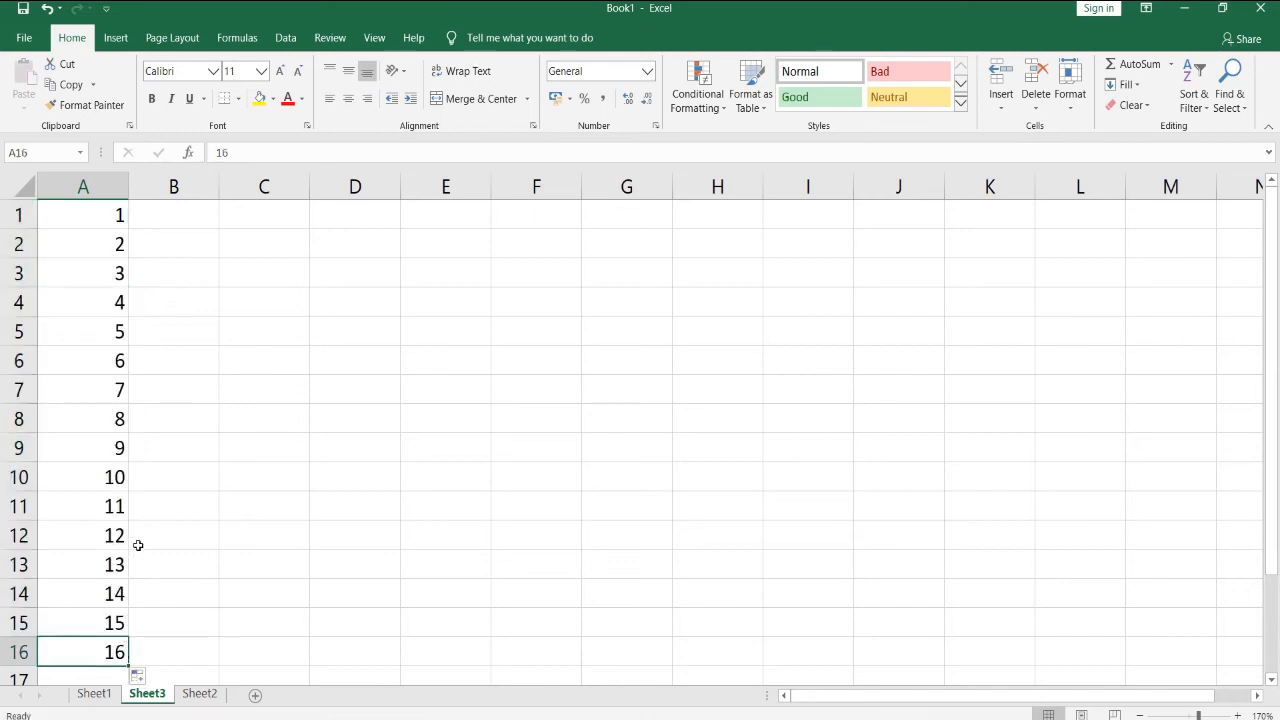
pyautogui.moveTo(130, 575); pyautogui.dragTo(130, 600)
pyautogui.click(114, 651)
pyautogui.click(114, 218)
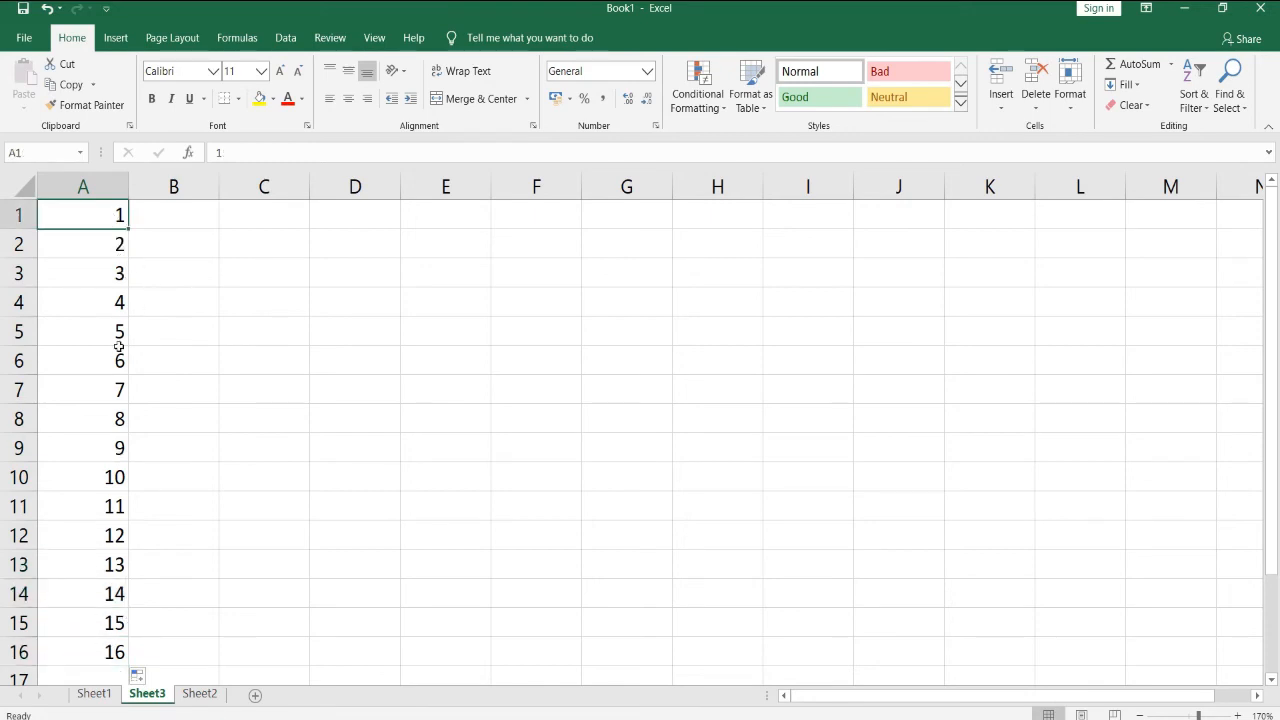
# - Enter 2 in cell C1 and 4 in cell C2
pyautogui.click(283, 226)
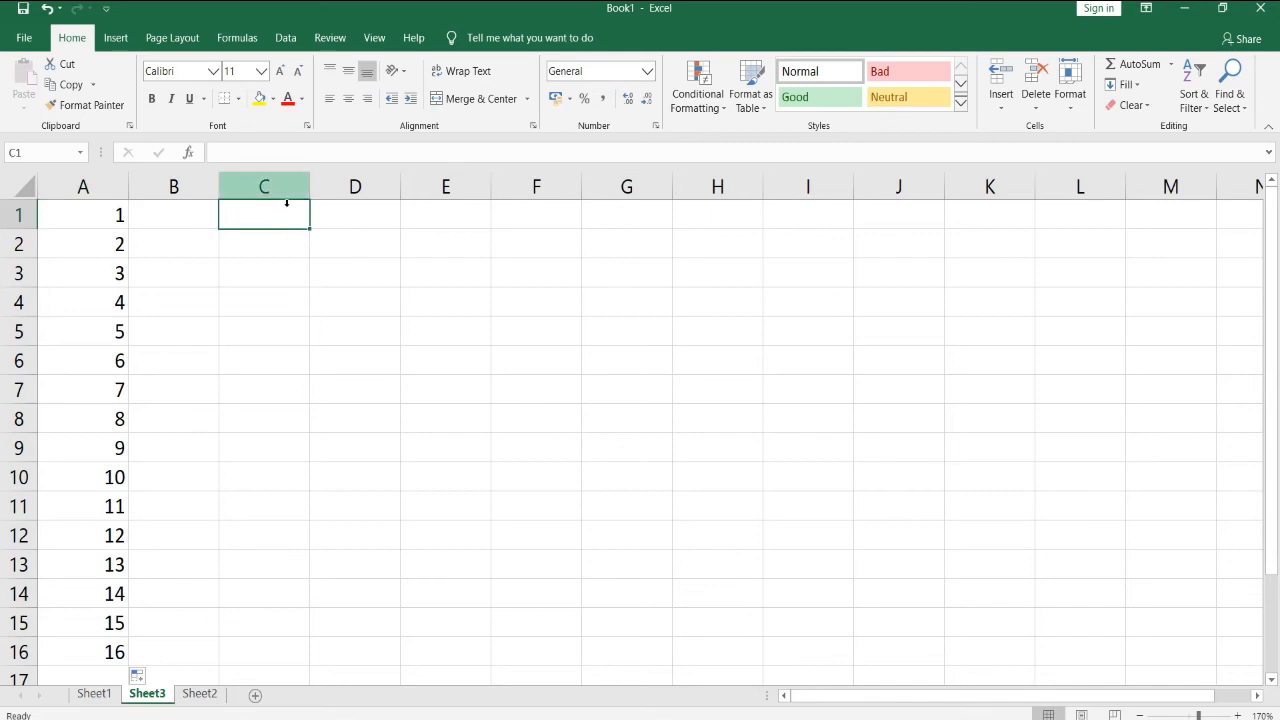
pyautogui.write('2')
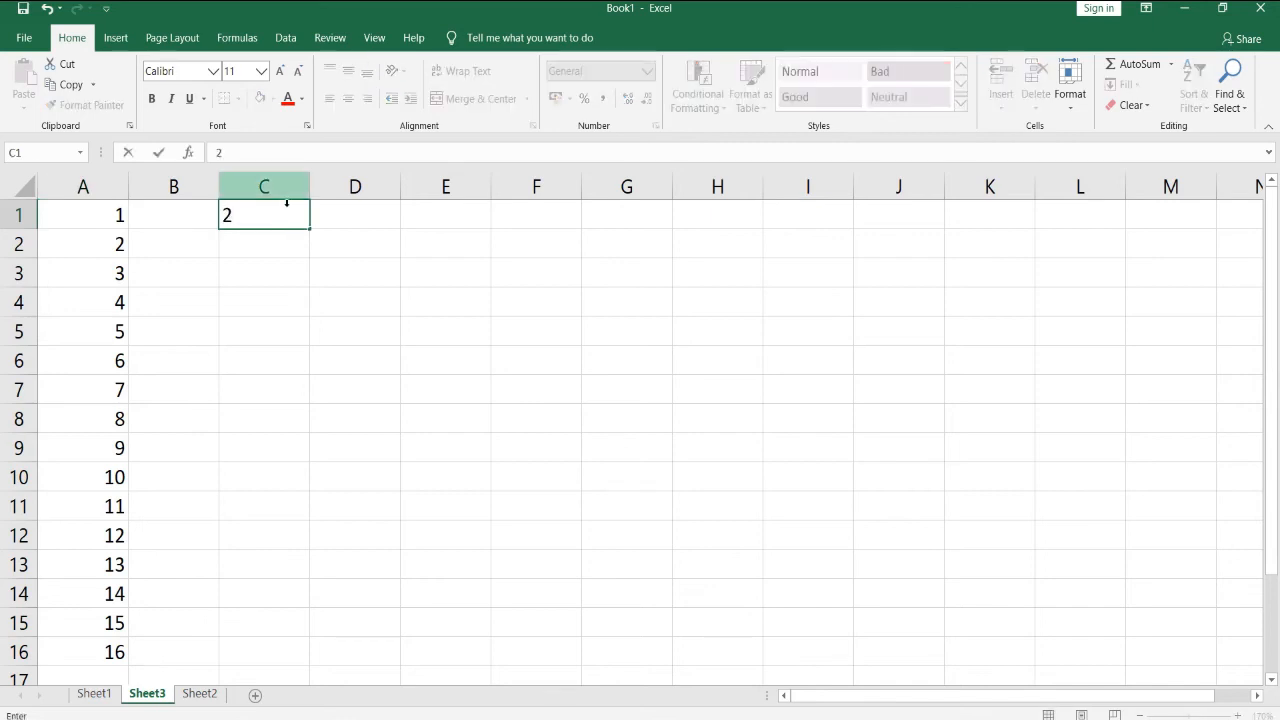
pyautogui.press('Return')
pyautogui.write('4')
pyautogui.press('Return')
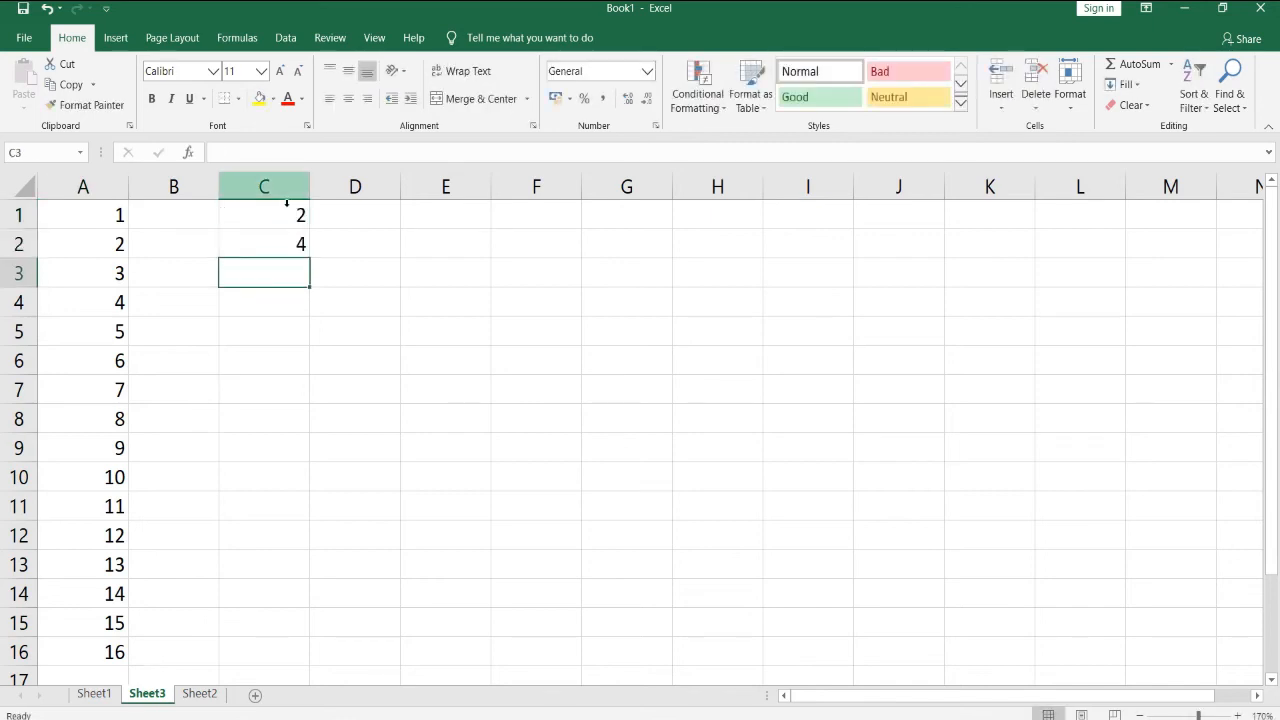
# - Fill the even-number series from C1:C2 down column C to cell C16
pyautogui.click(286, 218)
pyautogui.moveTo(286, 218); pyautogui.dragTo(286, 243)
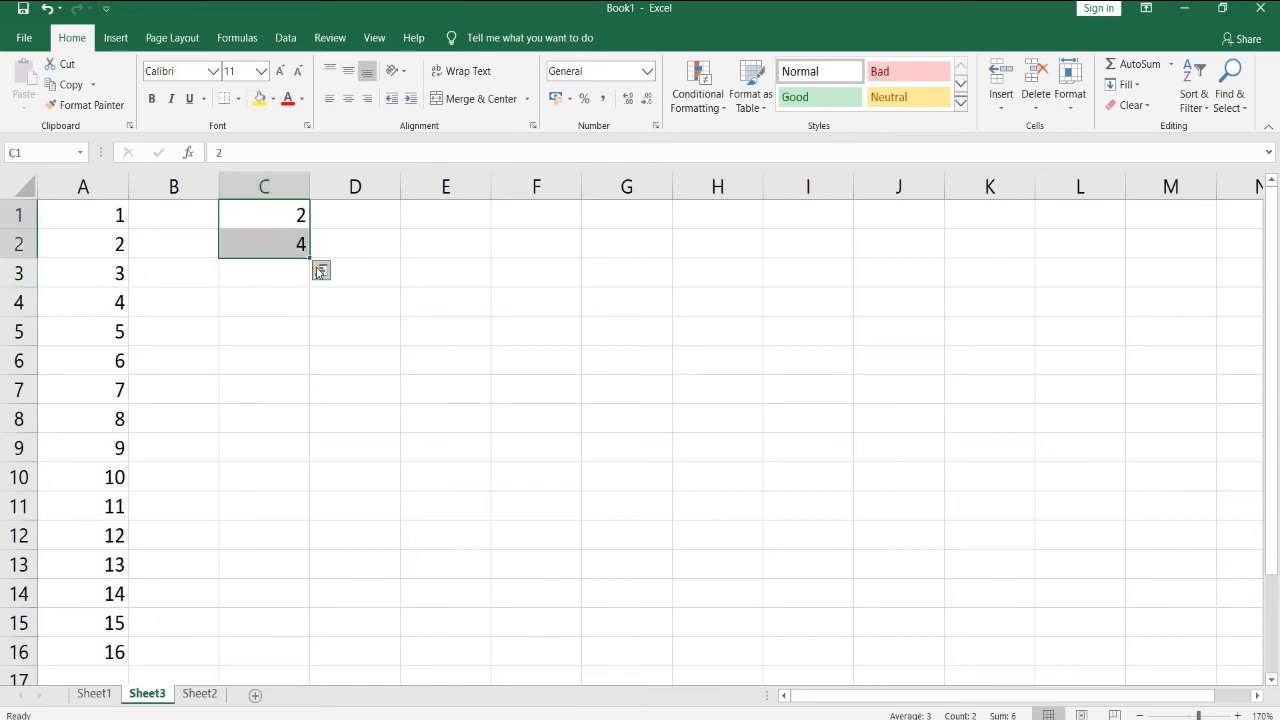
pyautogui.moveTo(312, 261); pyautogui.dragTo(286, 660)
pyautogui.click(374, 417)
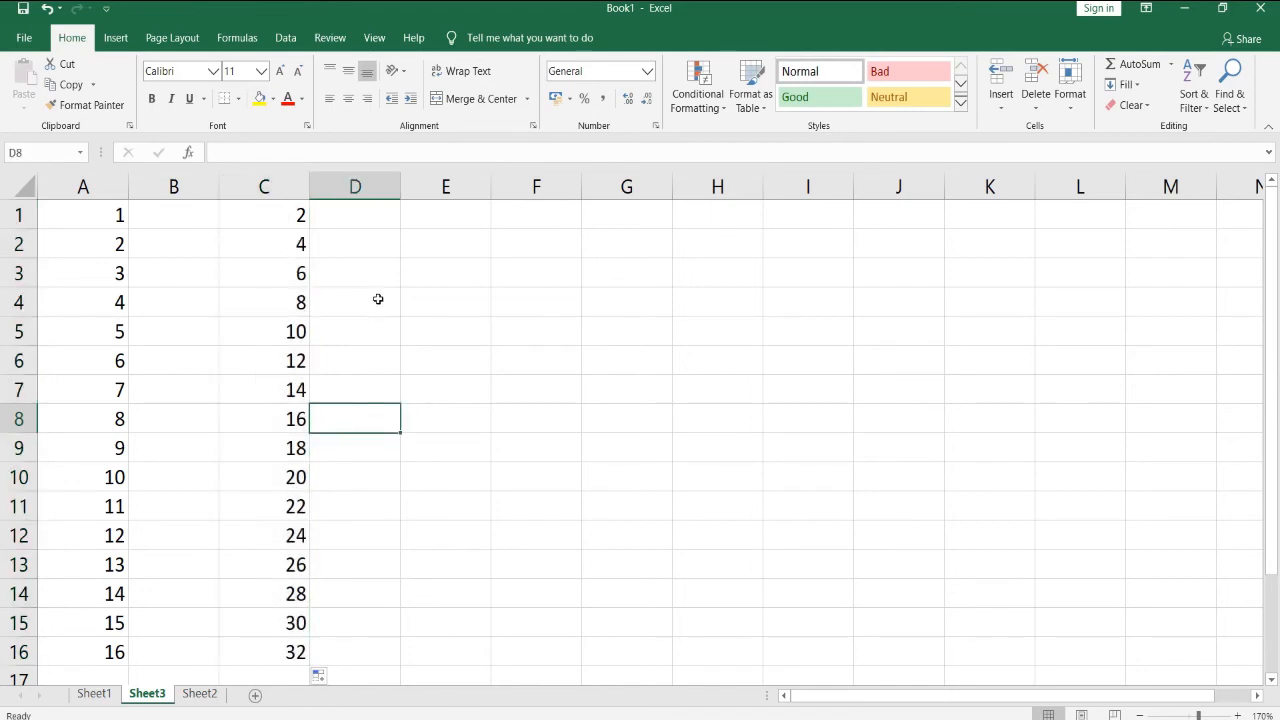
# - Enter 3 in cell E1 and 5 in cell E2
pyautogui.click(426, 219)
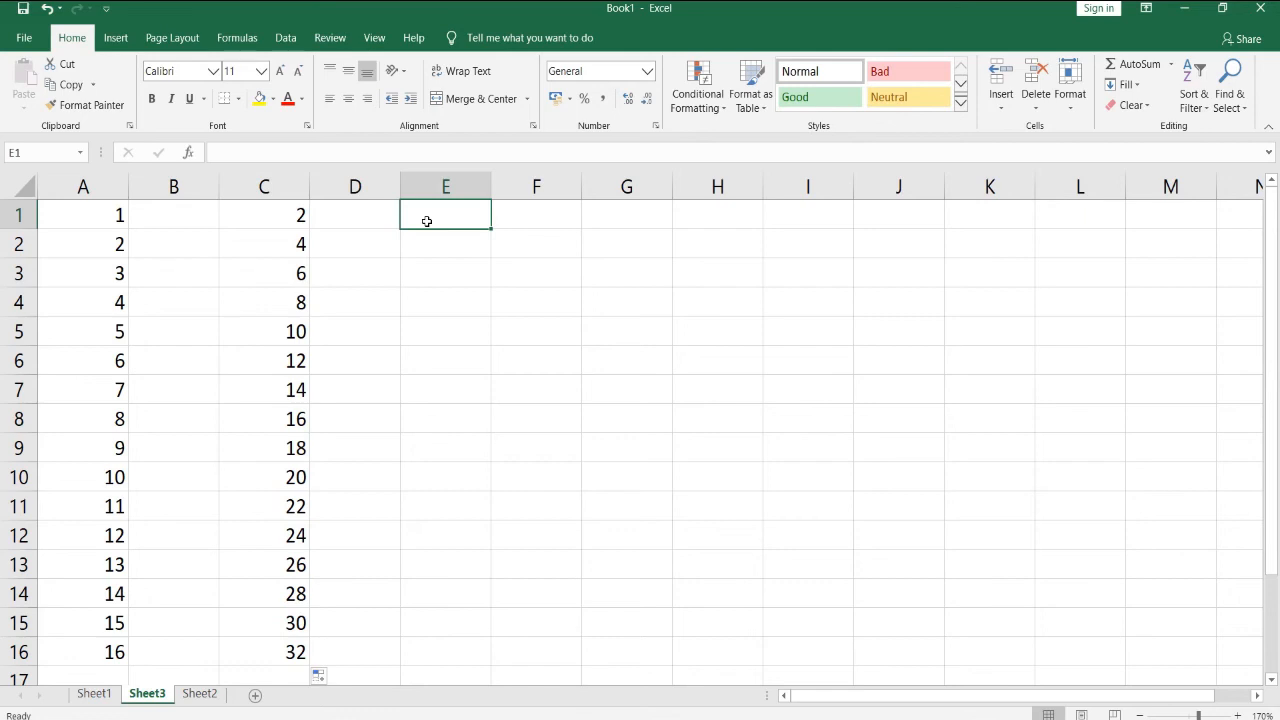
pyautogui.write('3')
pyautogui.press('Return')
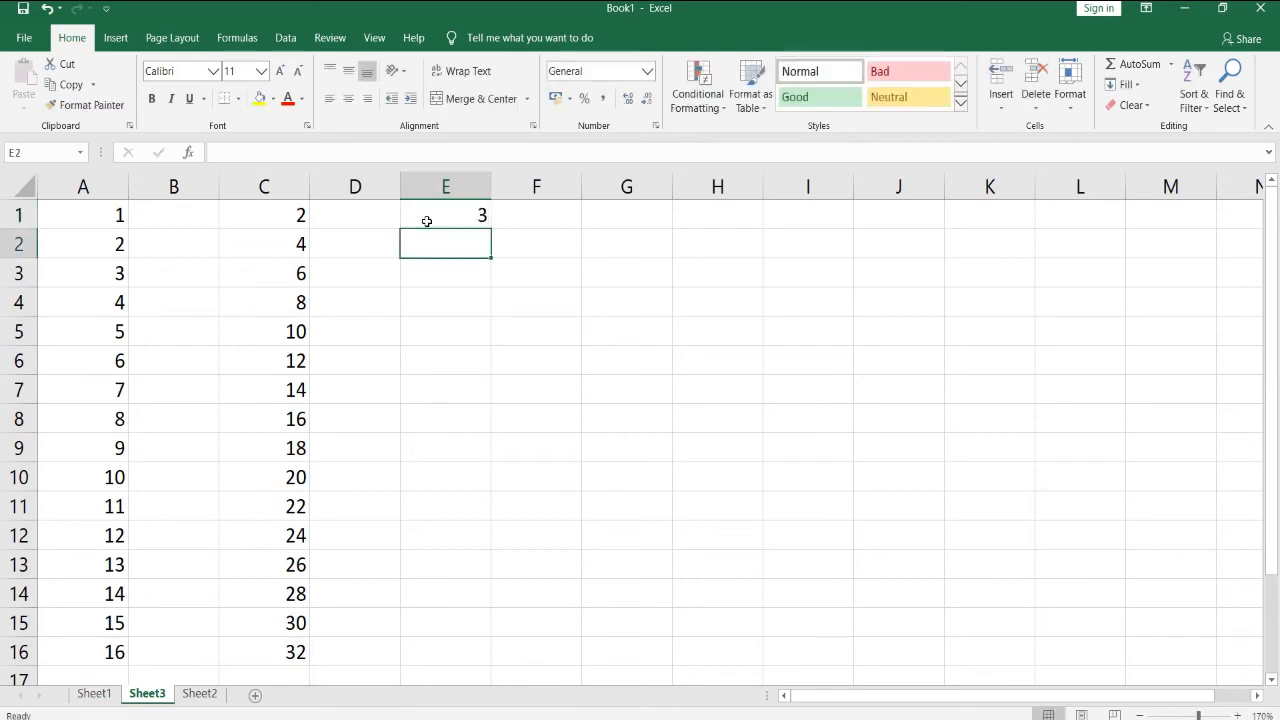
pyautogui.write('5')
pyautogui.press('Return')
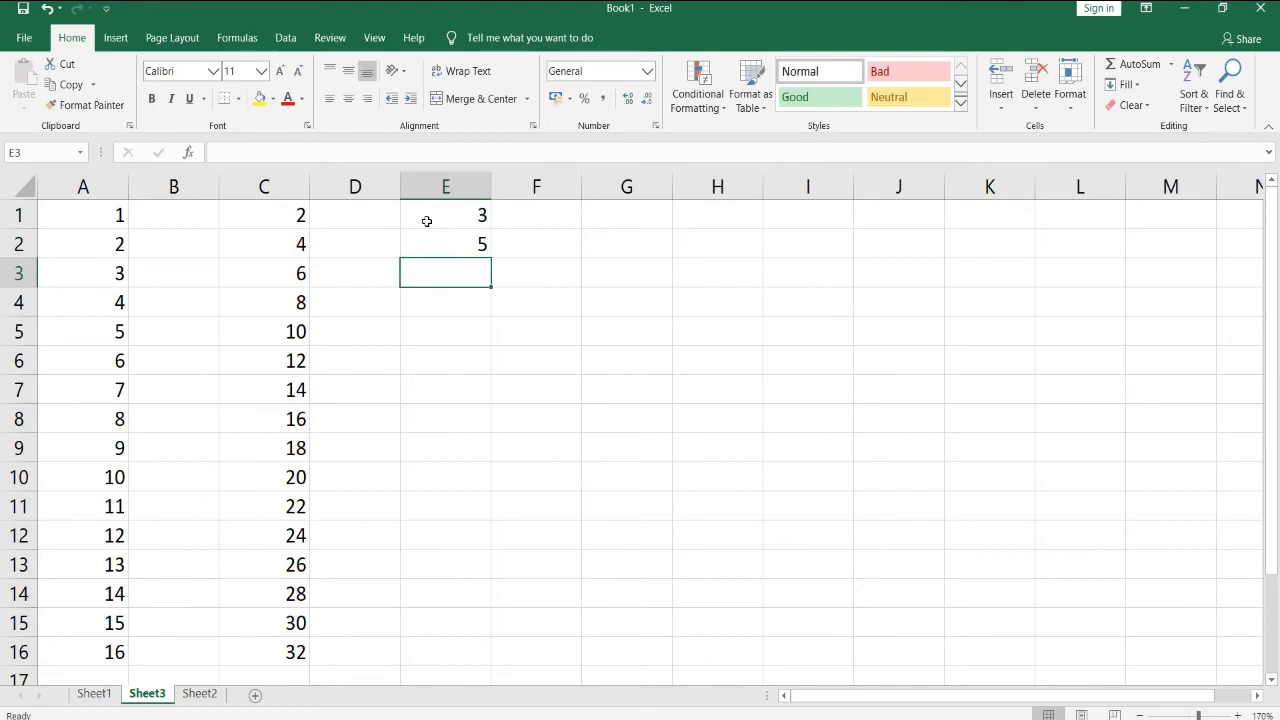
# - Fill the odd-number series from E1:E2 down column E to cell E16
pyautogui.click(426, 221)
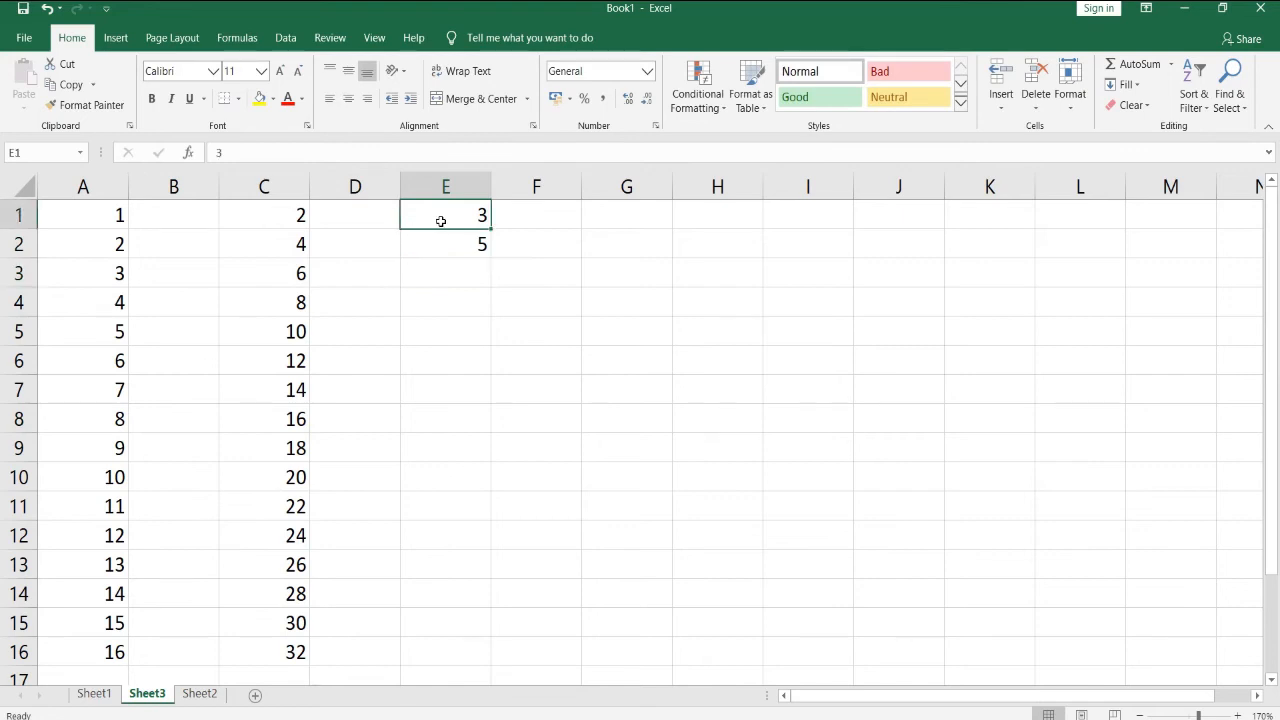
pyautogui.moveTo(437, 218); pyautogui.dragTo(443, 243)
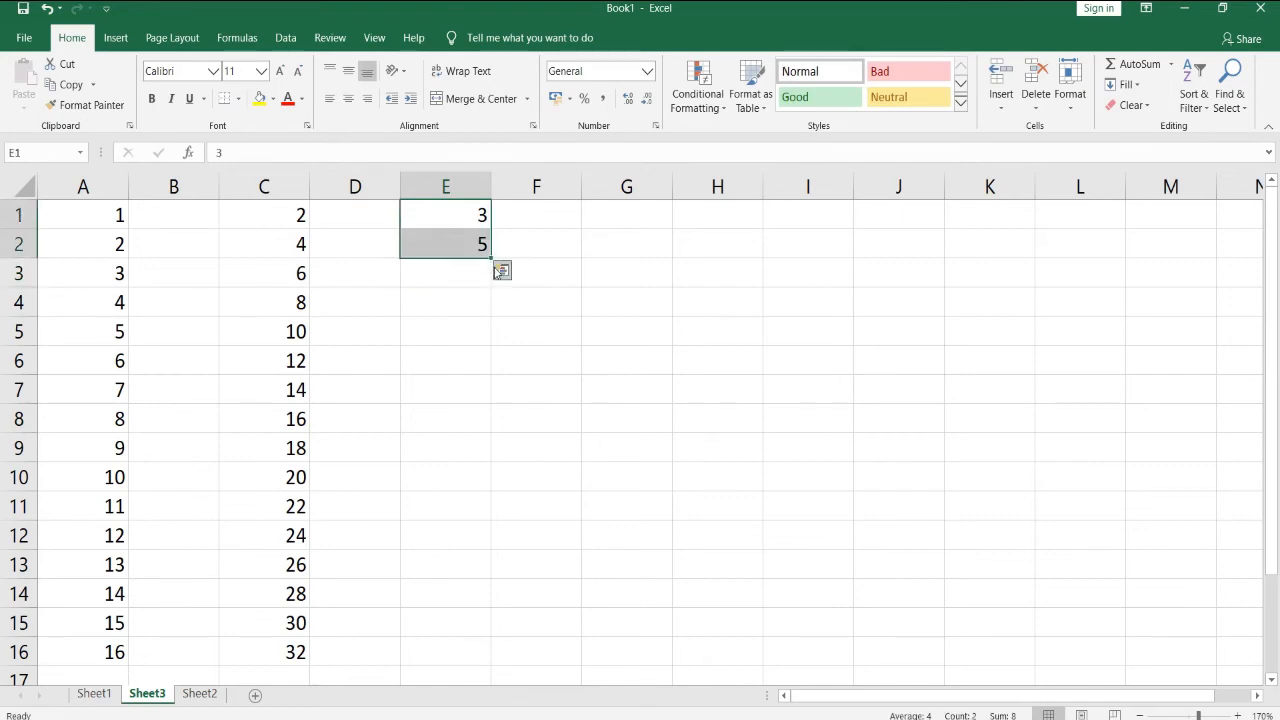
pyautogui.moveTo(492, 259); pyautogui.dragTo(458, 675)
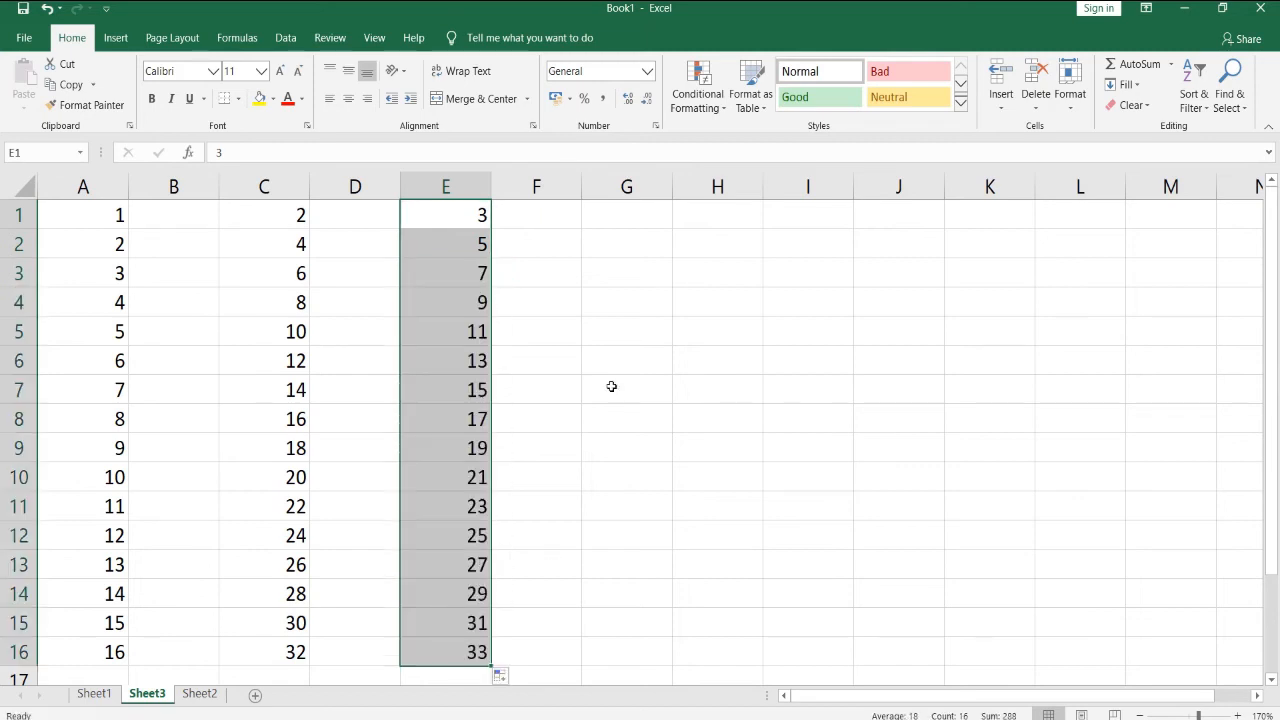
pyautogui.click(554, 213)
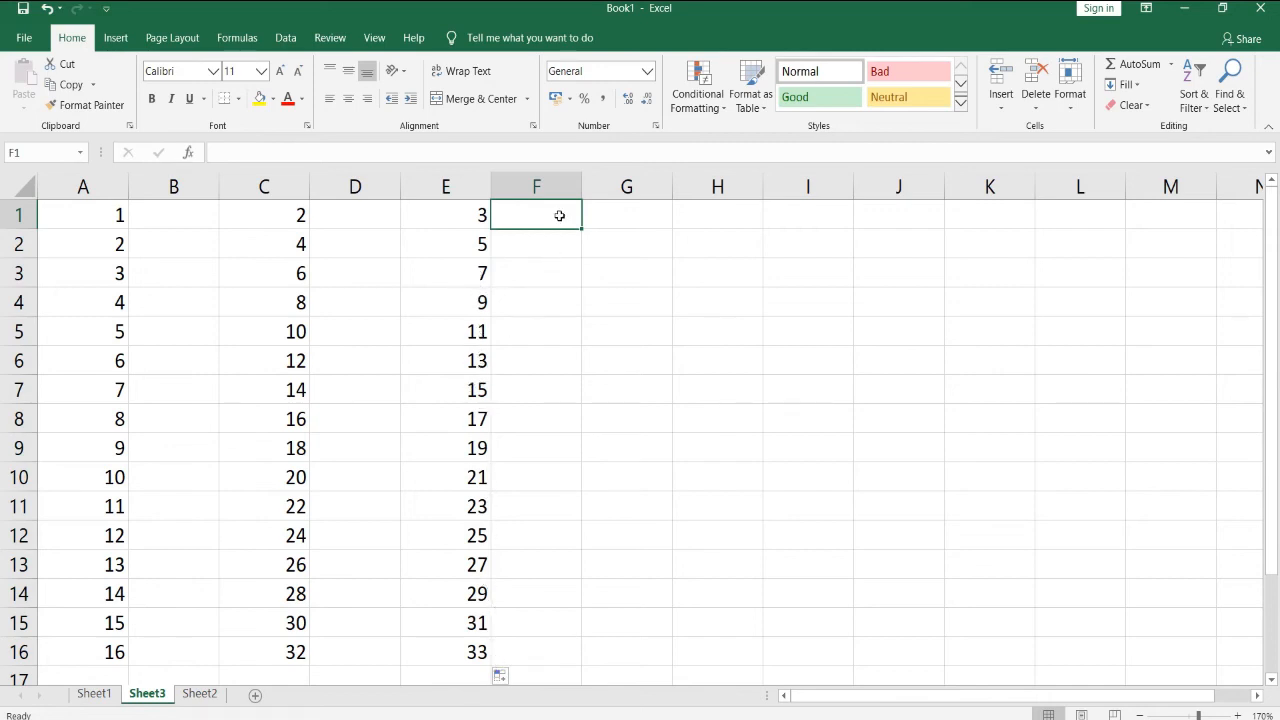
pyautogui.click(673, 221)
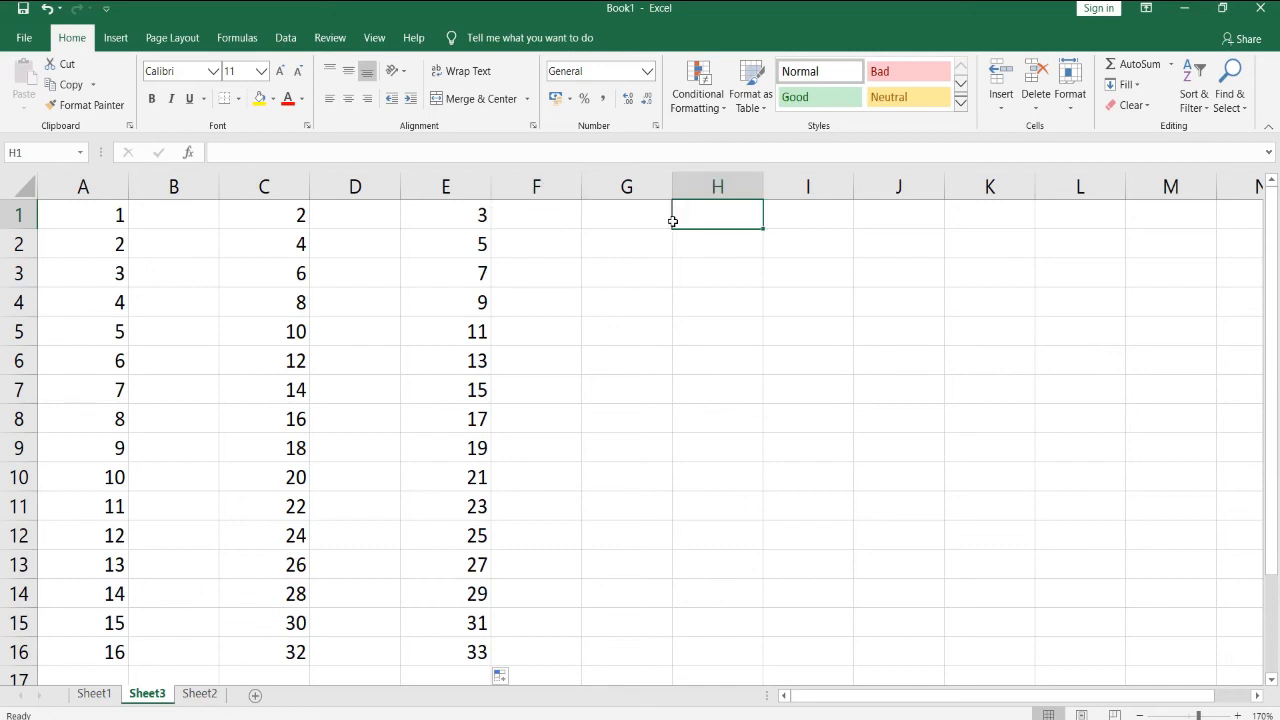
# - Clear the contents of the range A1:E16
pyautogui.moveTo(90, 216); pyautogui.dragTo(471, 663)
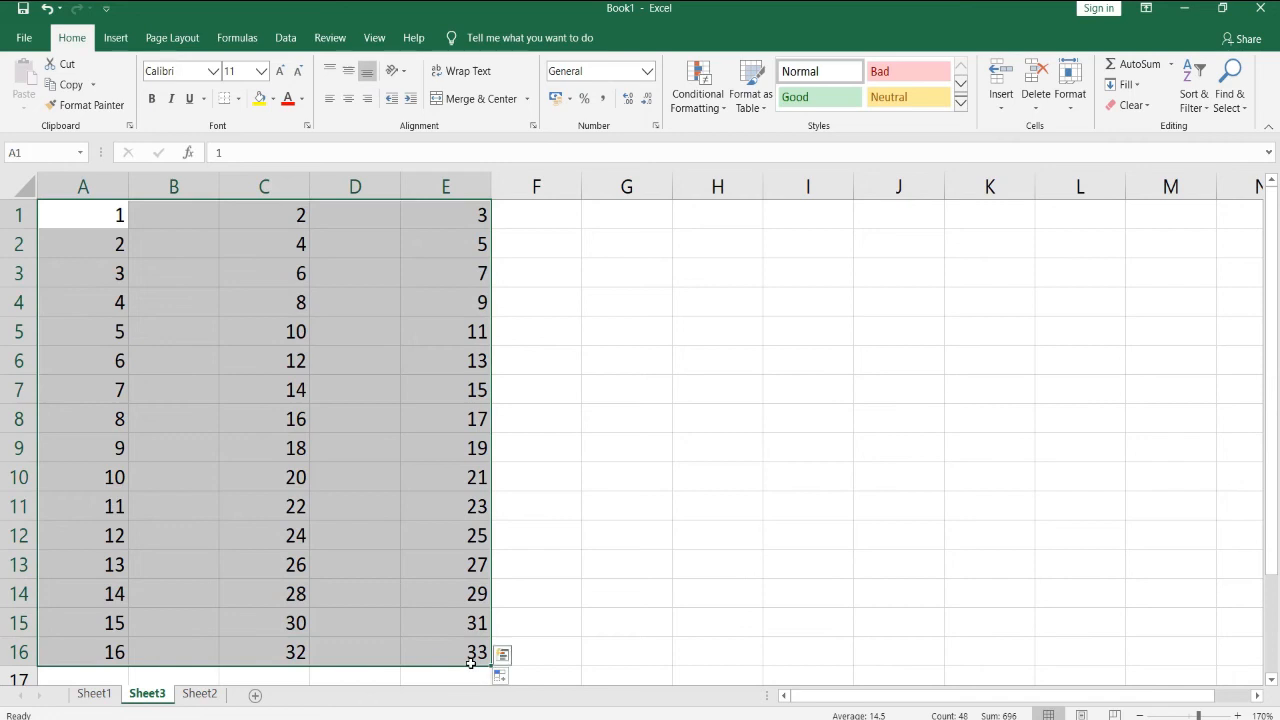
pyautogui.press('Delete')
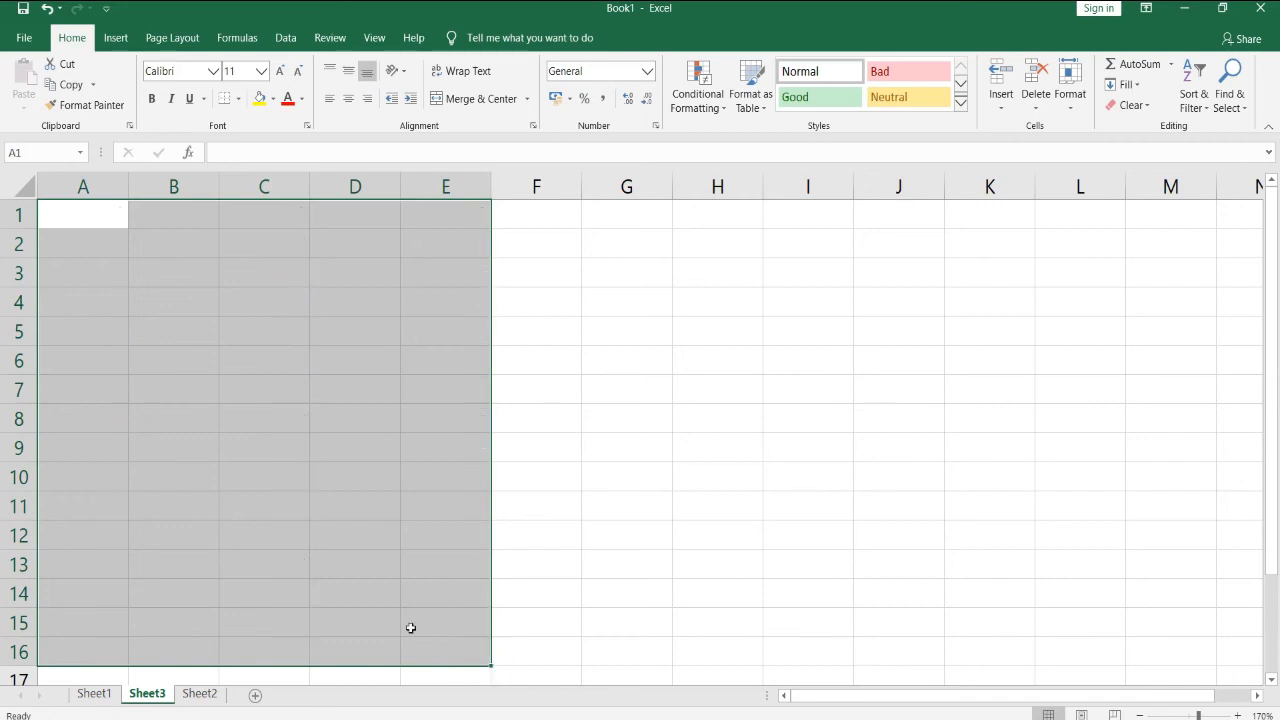
pyautogui.click(563, 211)
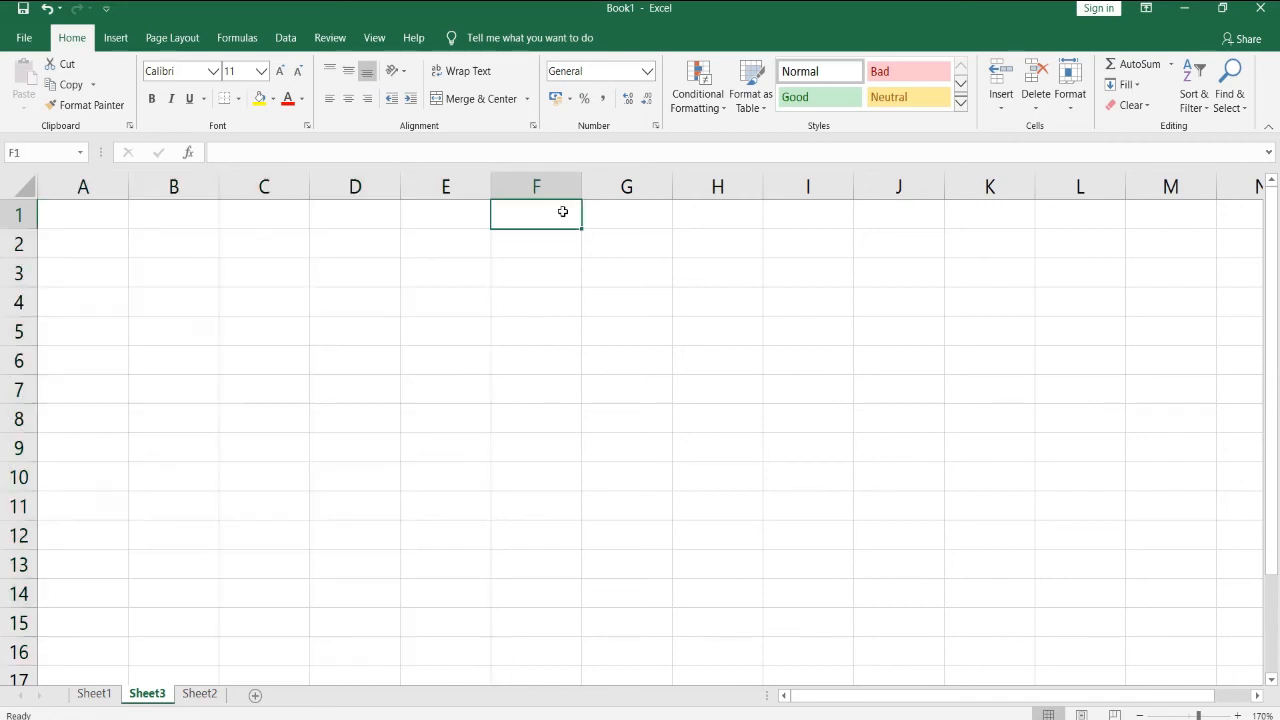
pyautogui.click(86, 225)
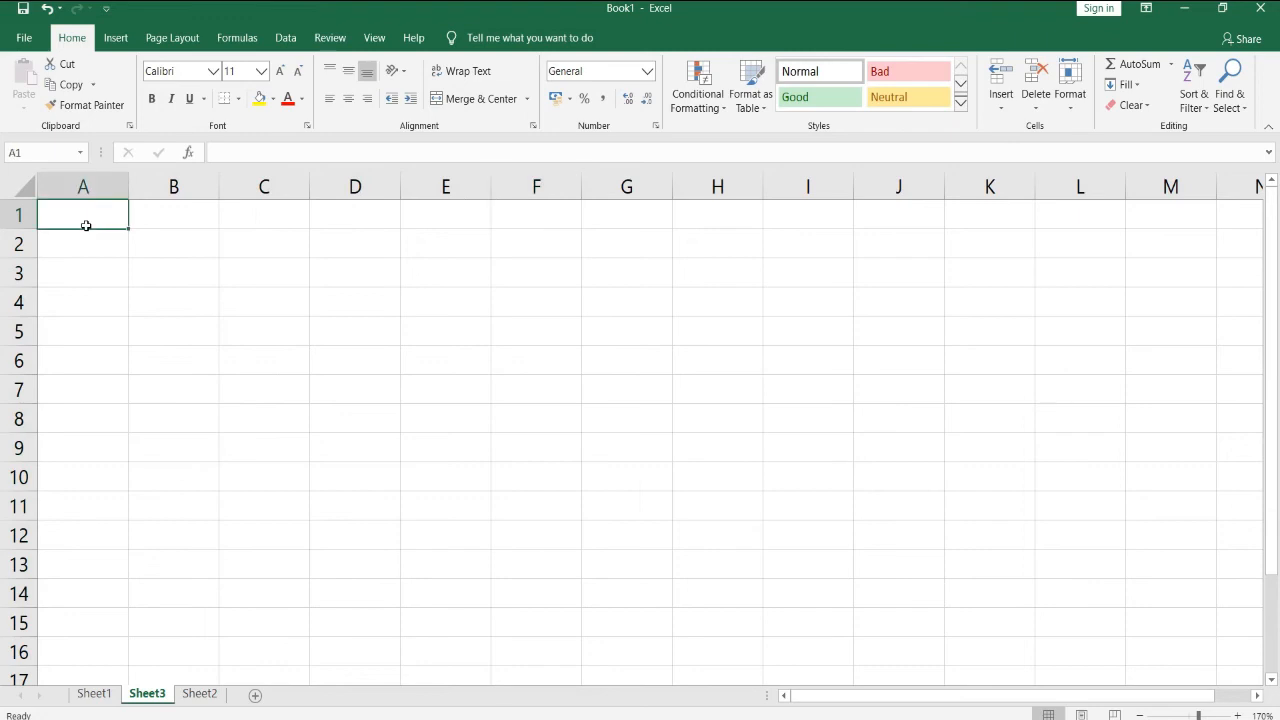
pyautogui.write('1')
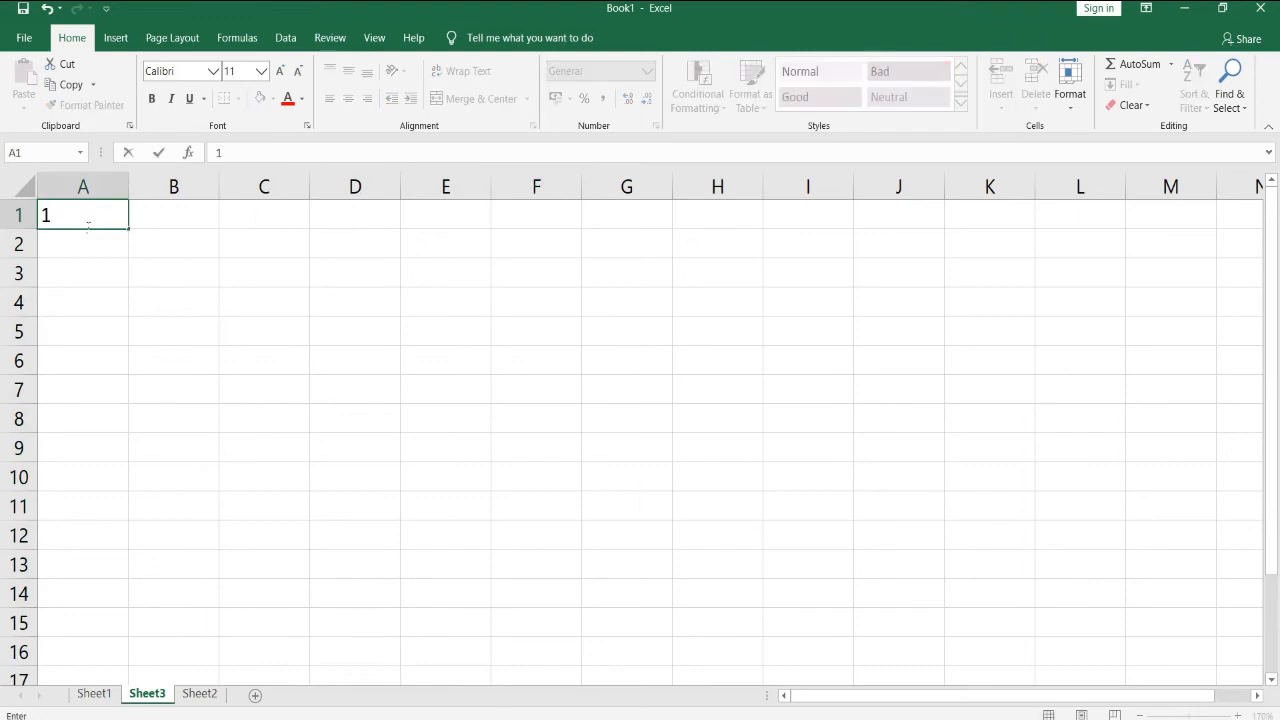
pyautogui.press('BackSpace')
pyautogui.write('134')
pyautogui.press('BackSpace')
pyautogui.press('BackSpace')
pyautogui.press('BackSpace')
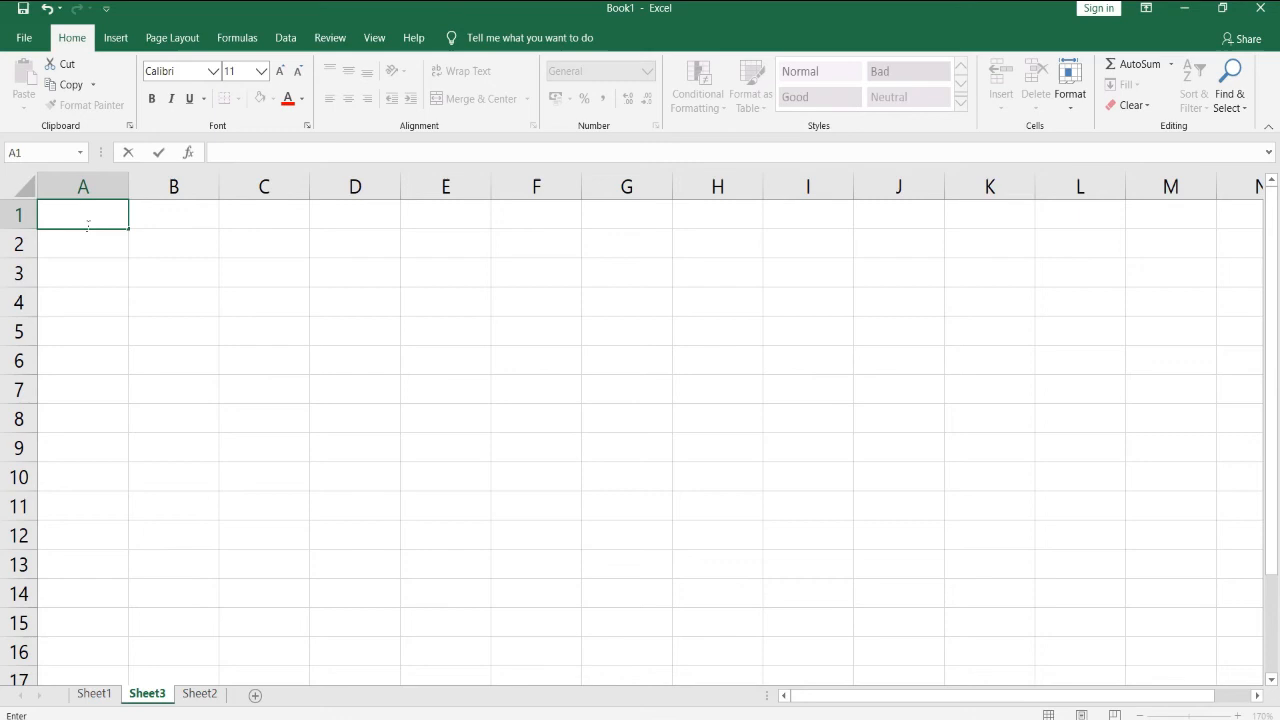
pyautogui.click(150, 220)
pyautogui.click(79, 225)
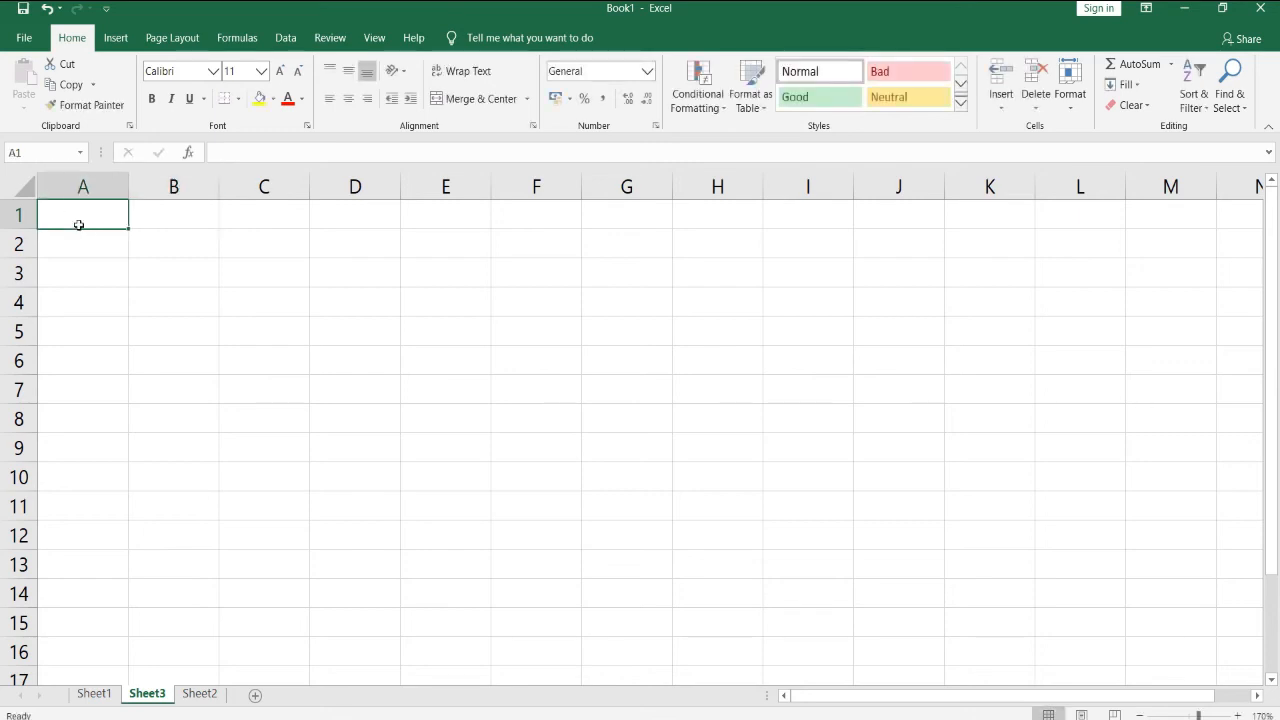
# - Enter 12 in cell A1 and try to copy it to cell B2
pyautogui.write('12')
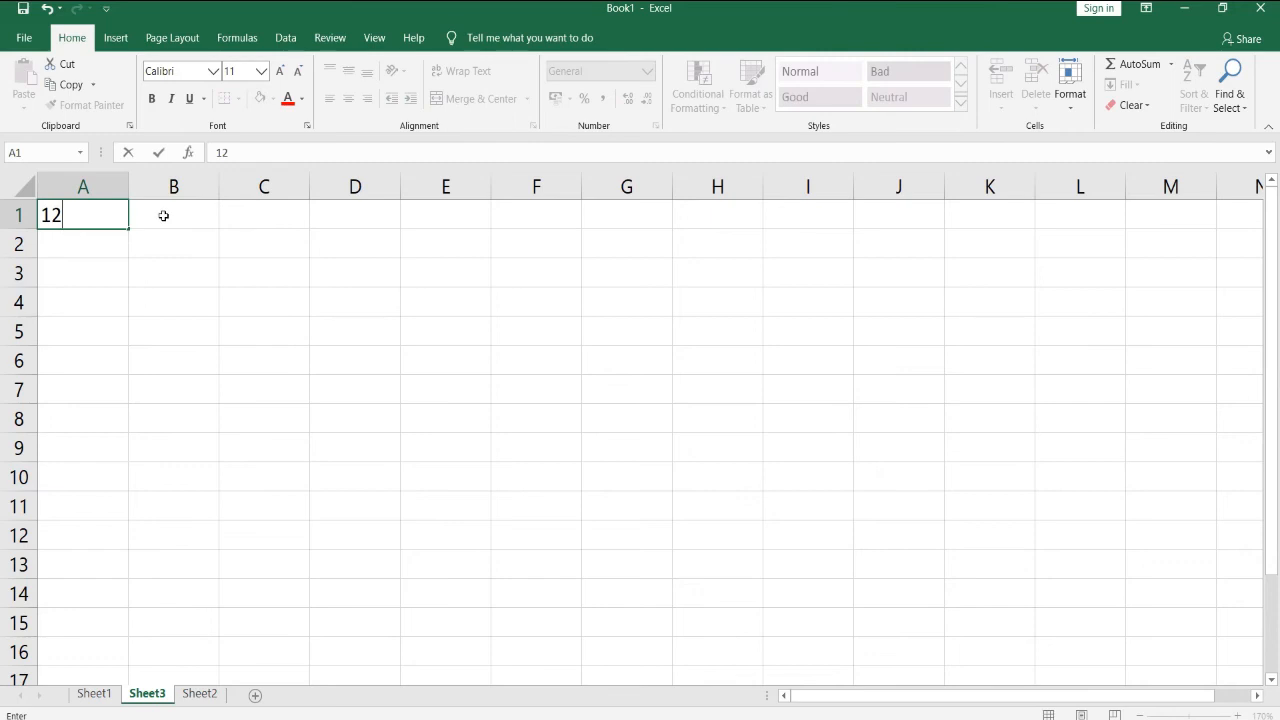
pyautogui.click(62, 85)
pyautogui.click(181, 248)
pyautogui.click(20, 70)
pyautogui.click(77, 224)
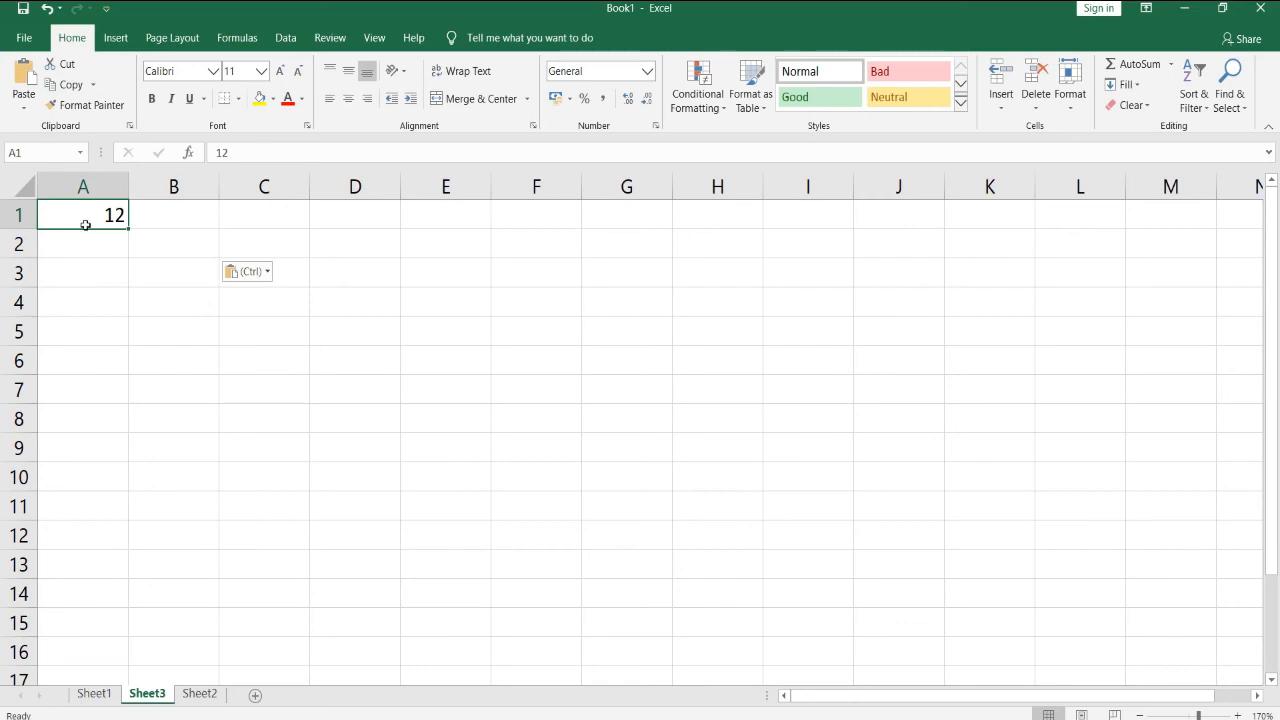
pyautogui.doubleClick(86, 225)
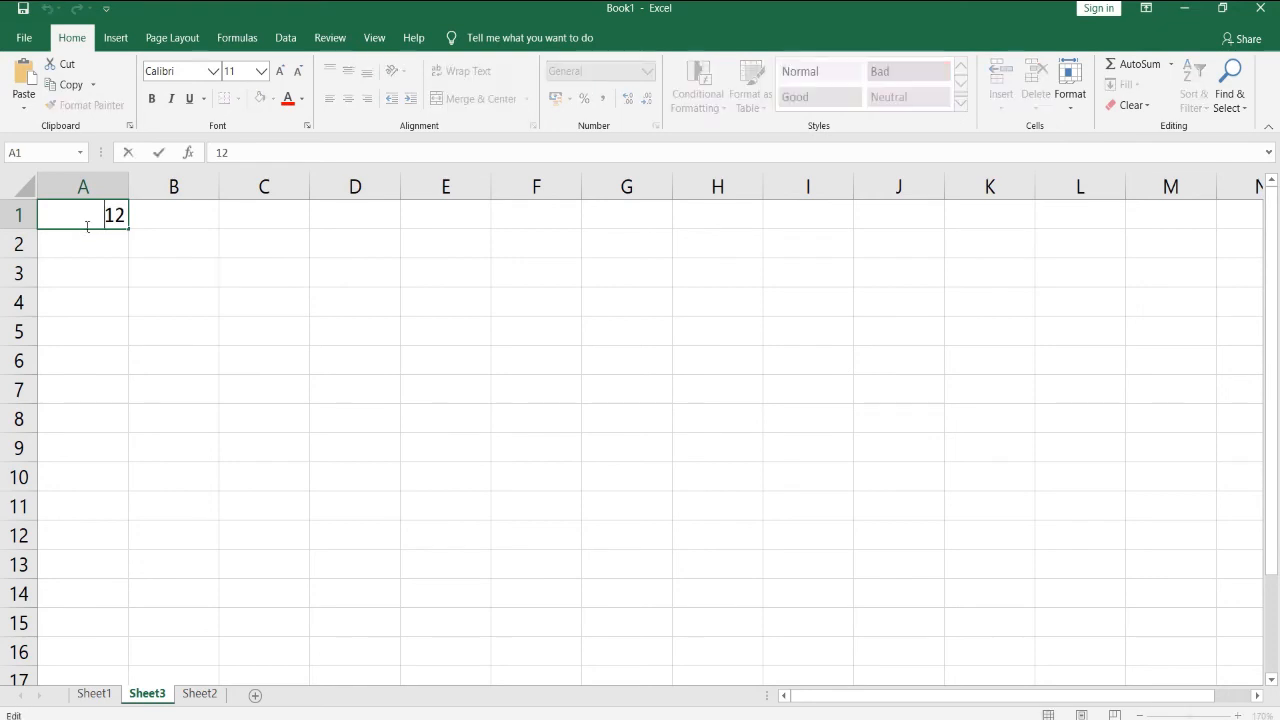
pyautogui.click(114, 266)
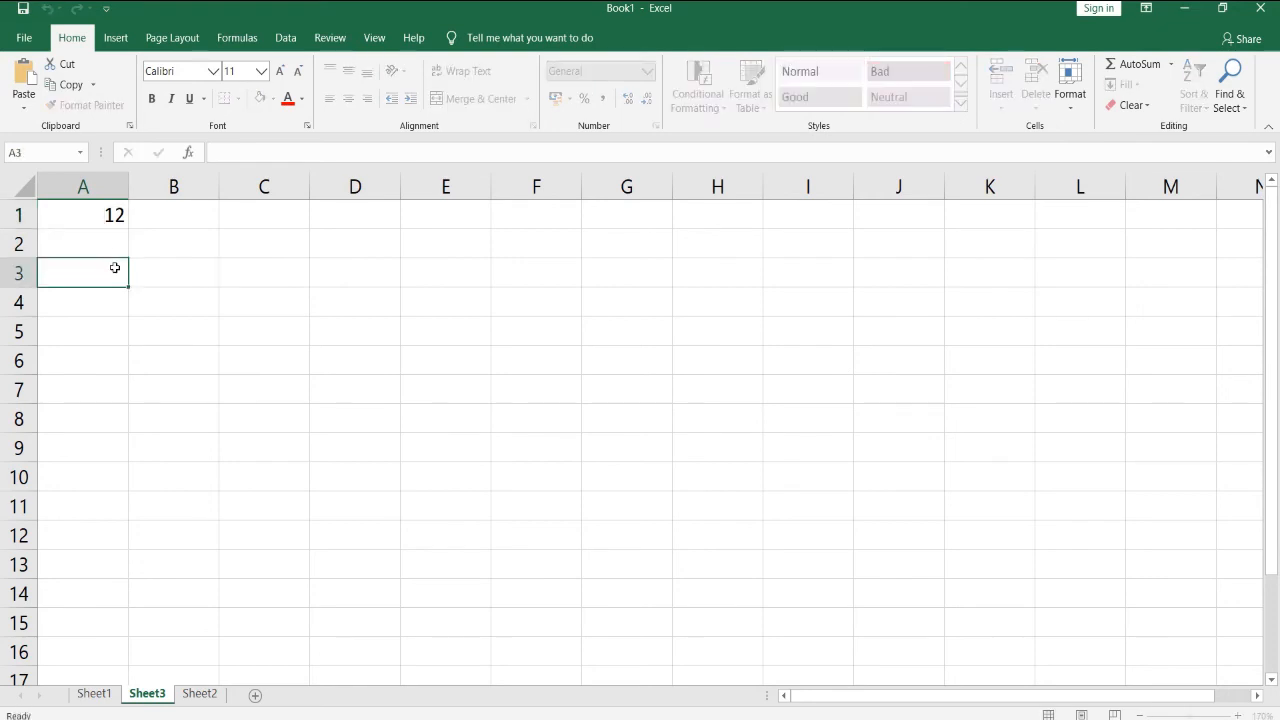
# - Copy the value in cell A1 and paste it into cell C3
pyautogui.click(114, 214)
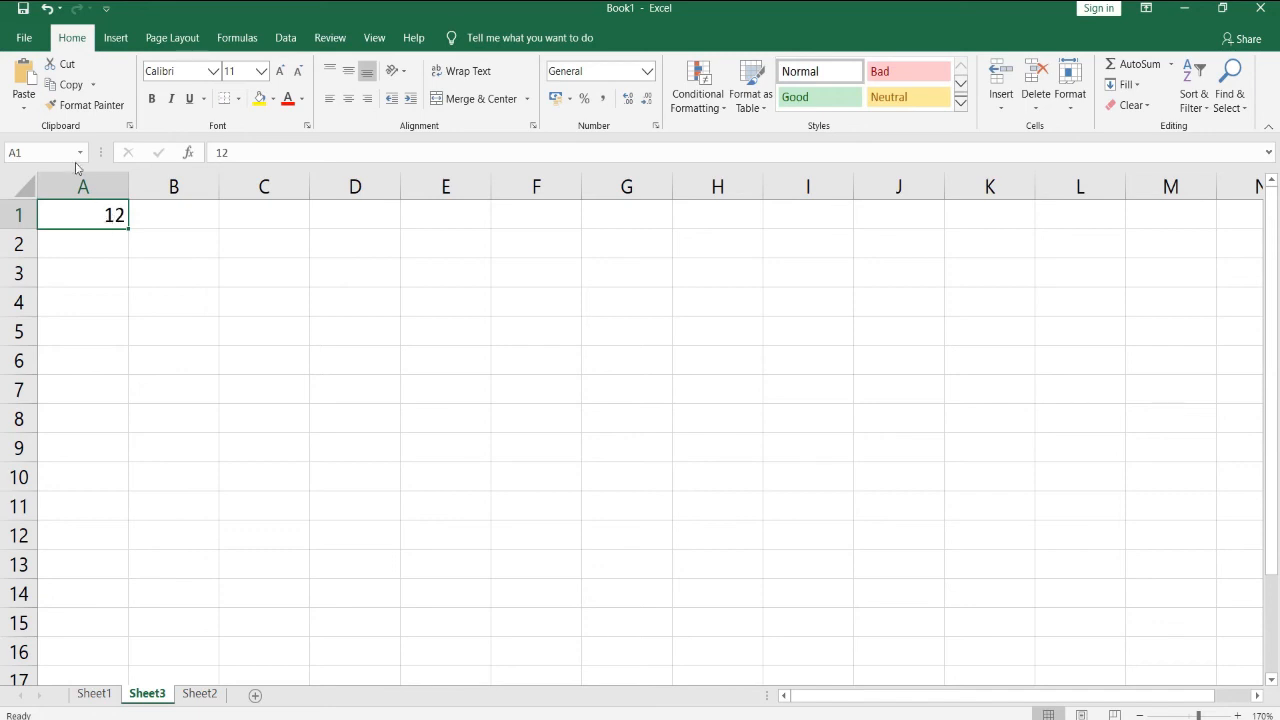
pyautogui.click(69, 82)
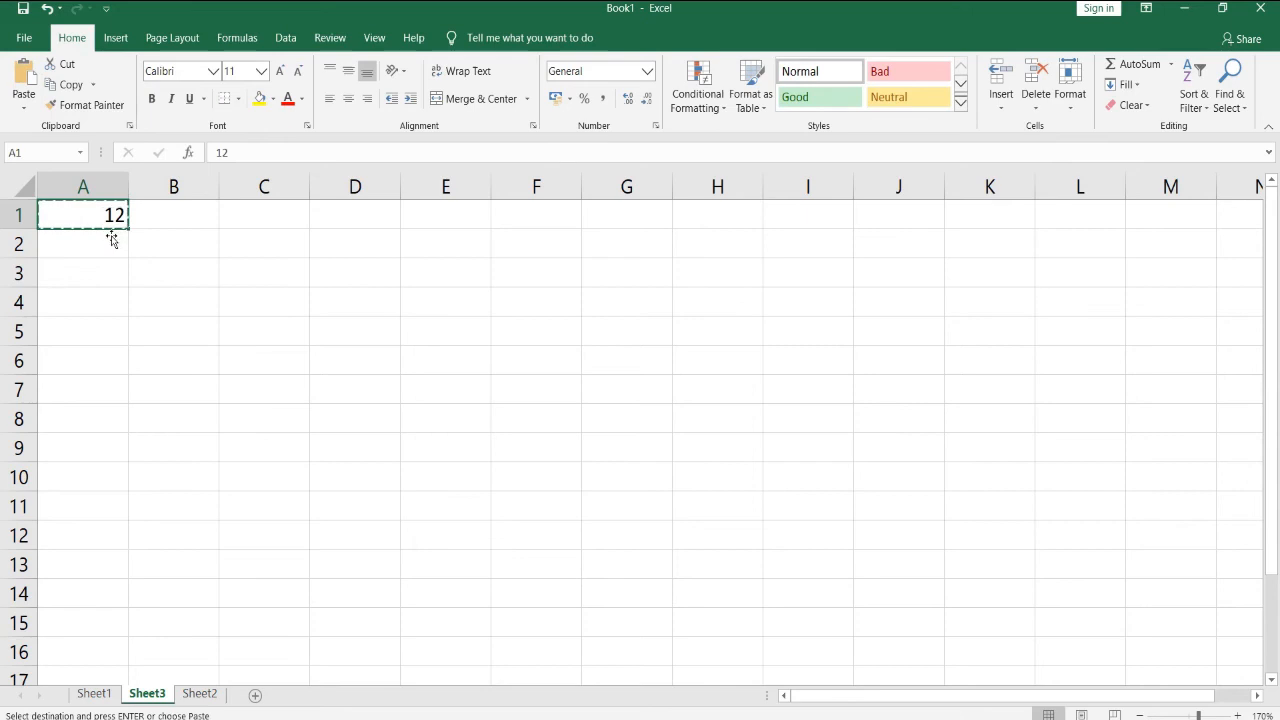
pyautogui.click(228, 275)
pyautogui.click(25, 80)
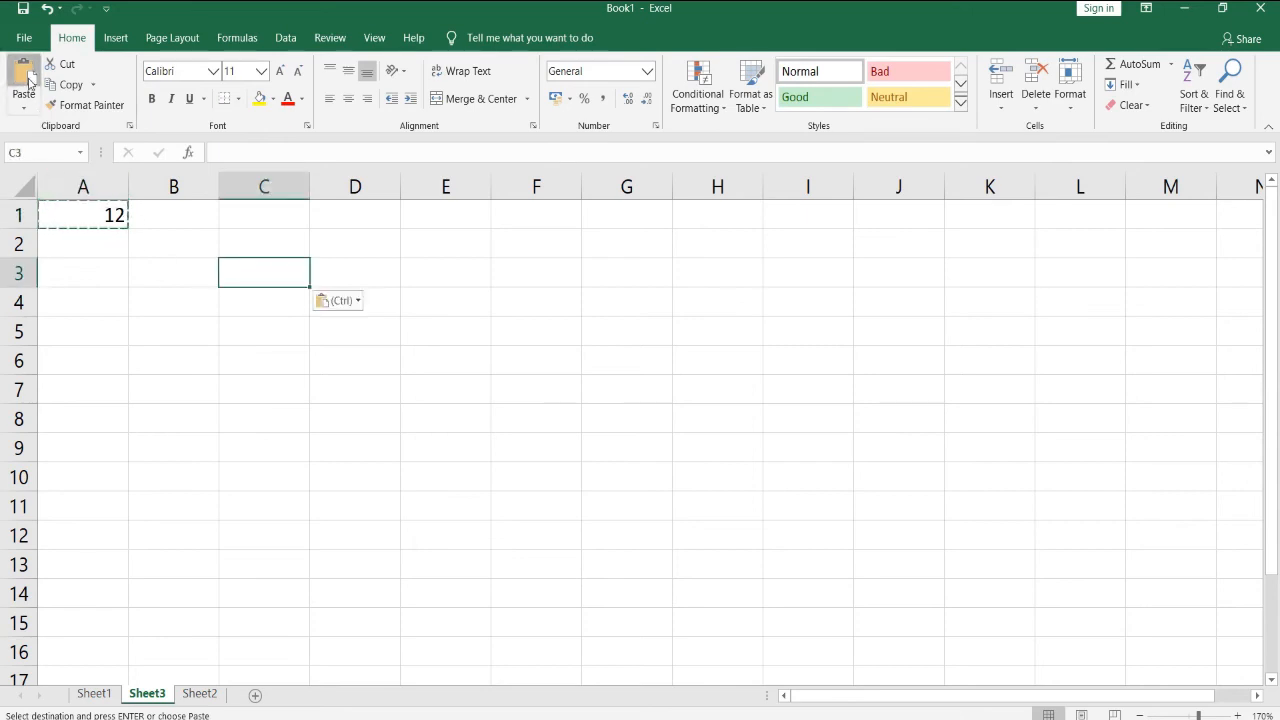
pyautogui.doubleClick(143, 256)
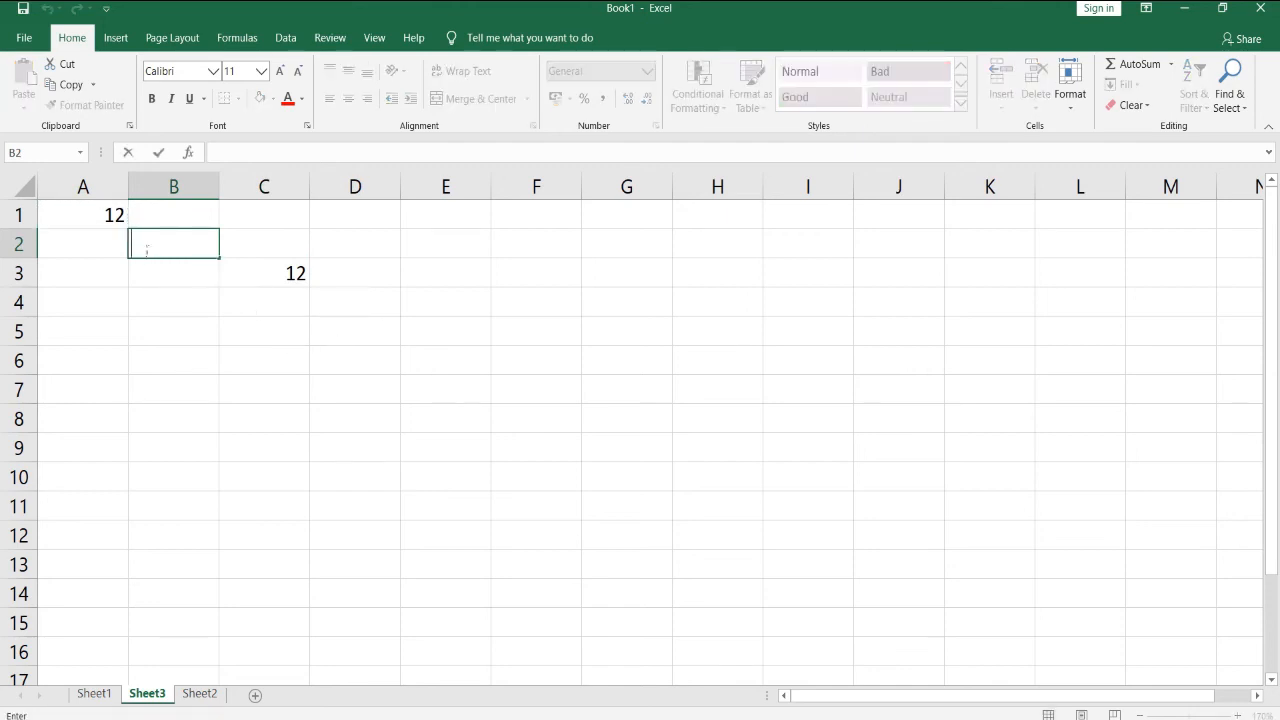
# - Cut the value 12 from cell A1 and paste it into cell B3
pyautogui.click(120, 217)
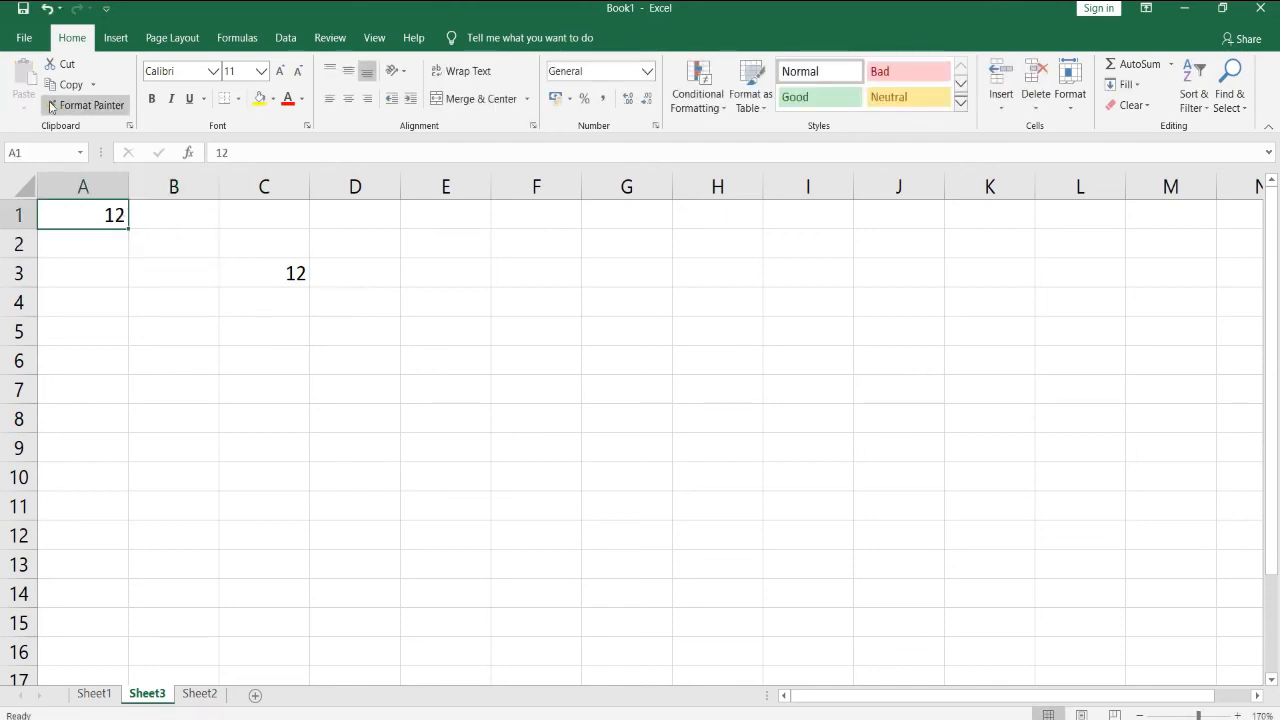
pyautogui.click(65, 66)
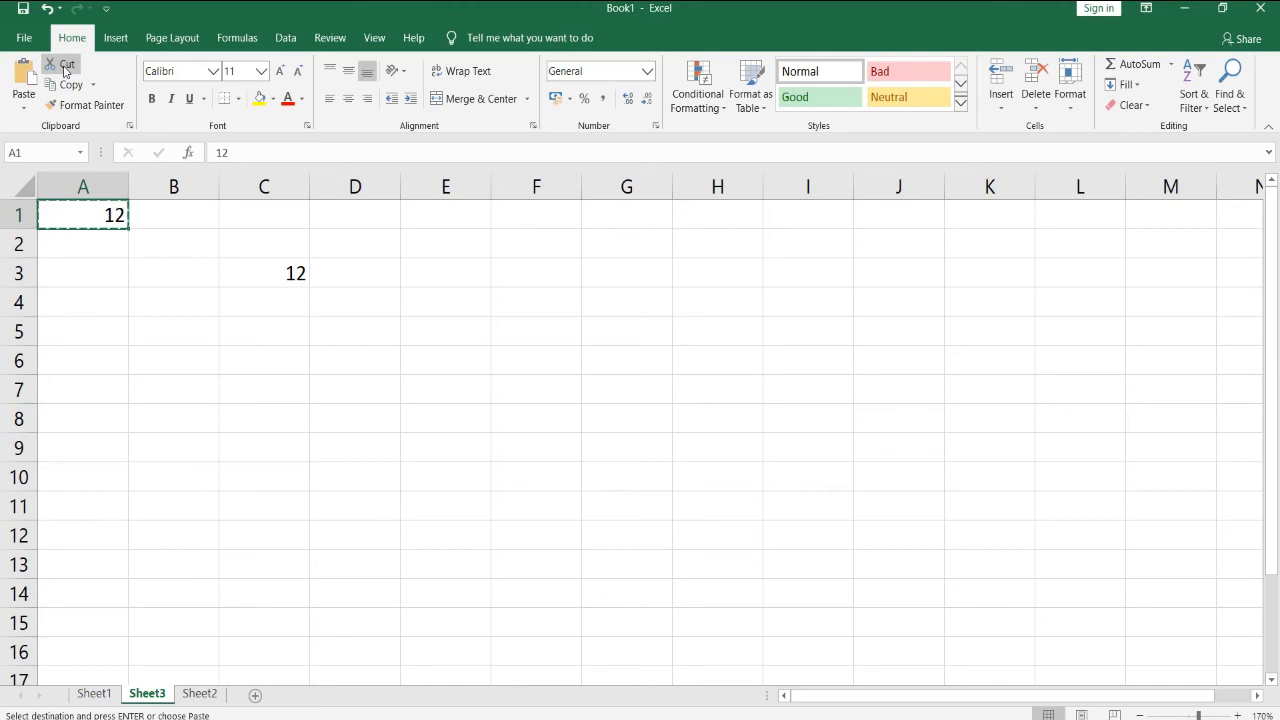
pyautogui.click(205, 286)
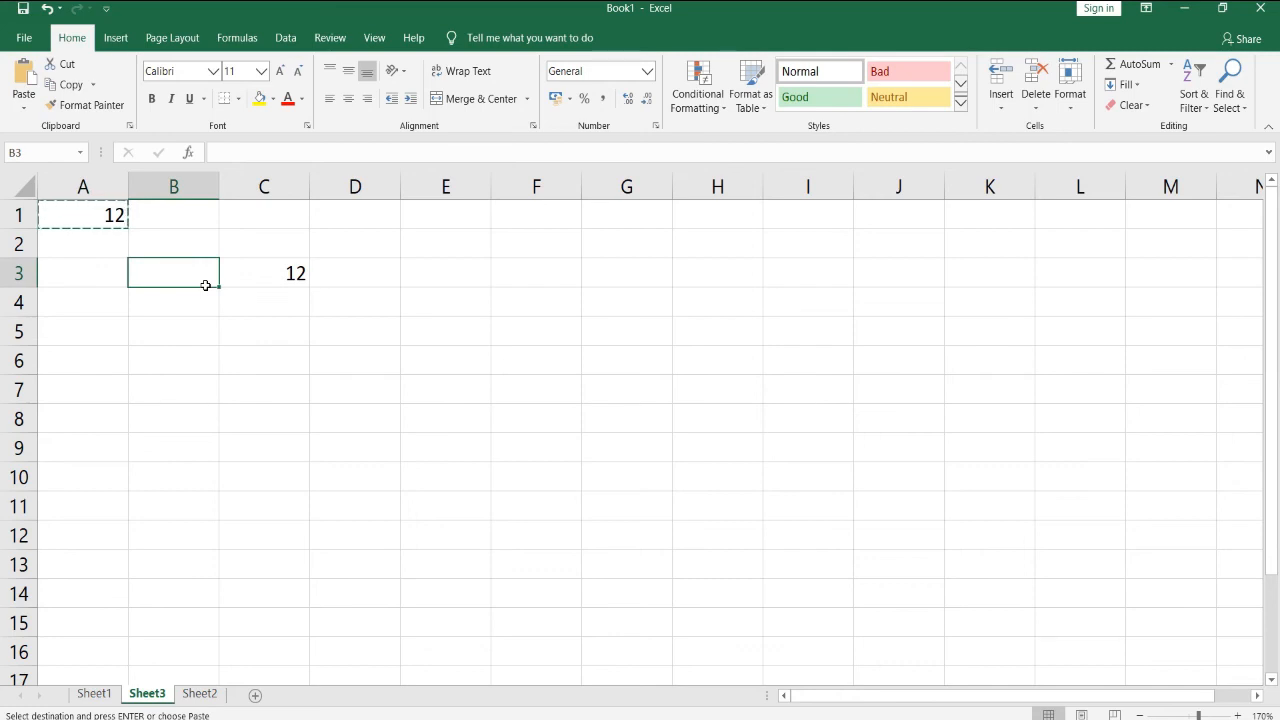
pyautogui.click(24, 80)
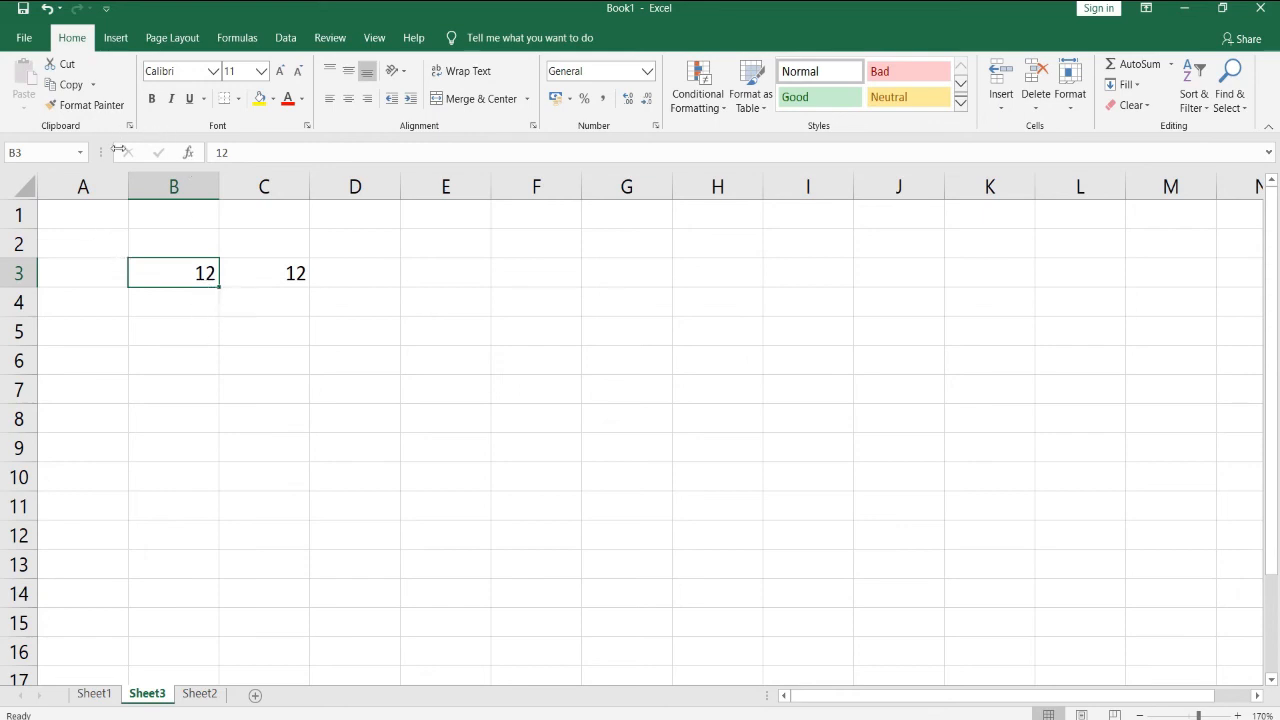
pyautogui.click(246, 306)
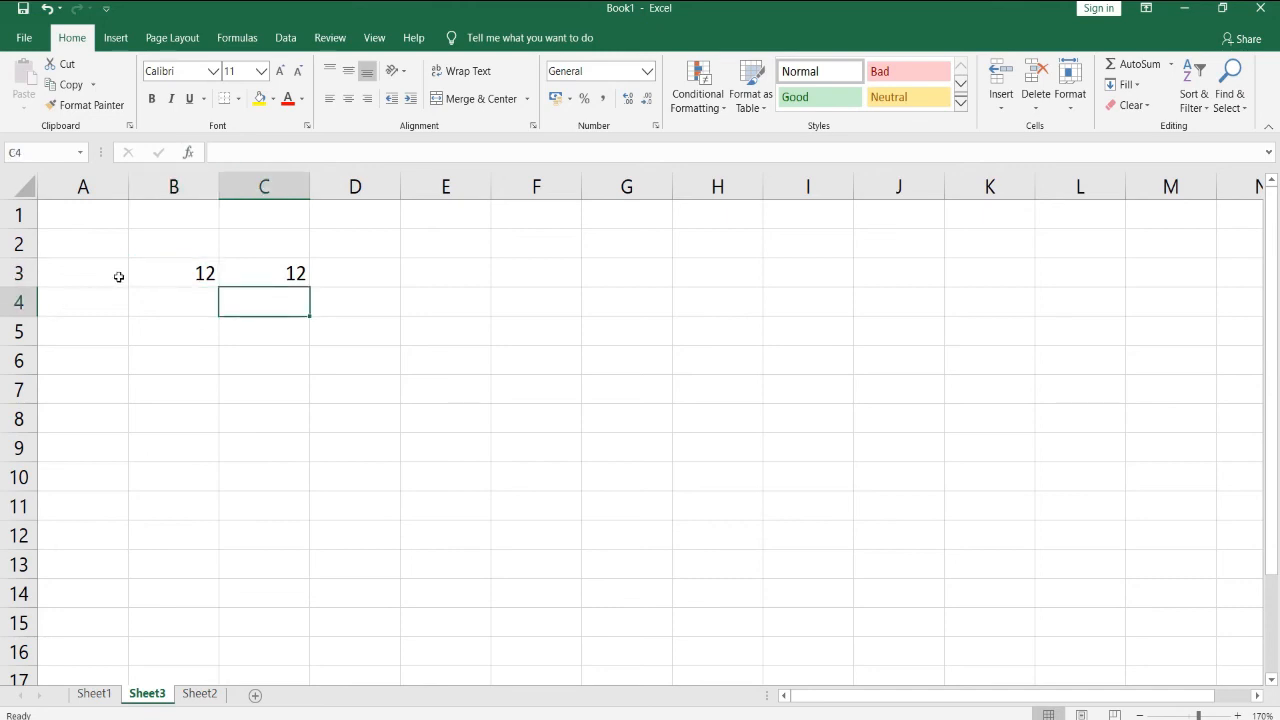
# - Increase the font size of the number in cell B3 to 26 and colour it red
pyautogui.click(200, 284)
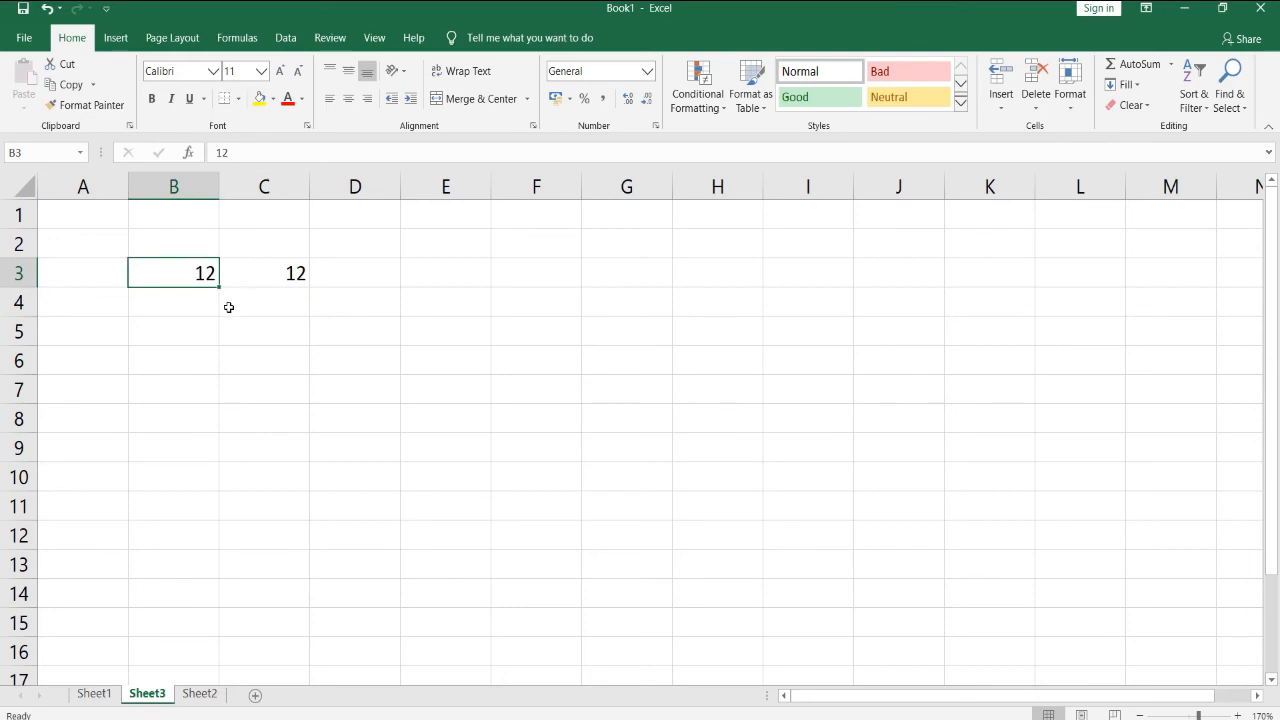
pyautogui.click(275, 72)
pyautogui.click(275, 72)
pyautogui.click(275, 72)
pyautogui.click(275, 72)
pyautogui.click(275, 72)
pyautogui.click(275, 72)
pyautogui.click(275, 72)
pyautogui.click(275, 72)
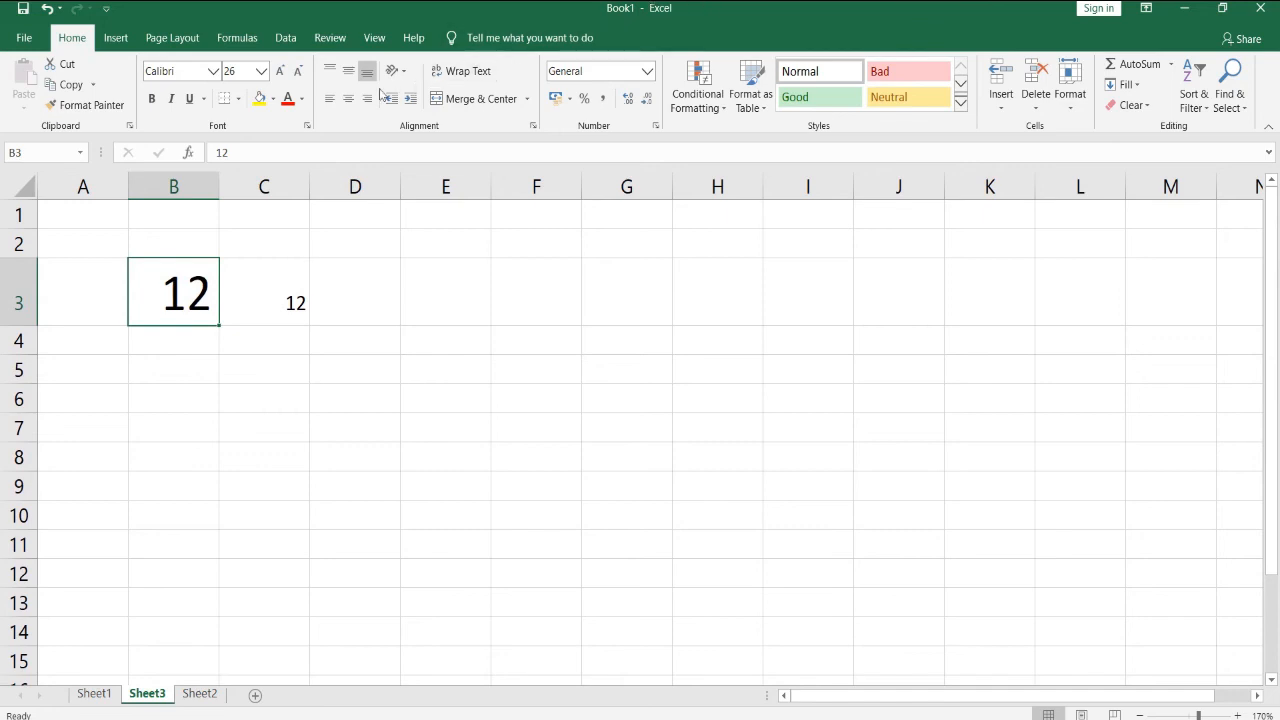
pyautogui.click(288, 101)
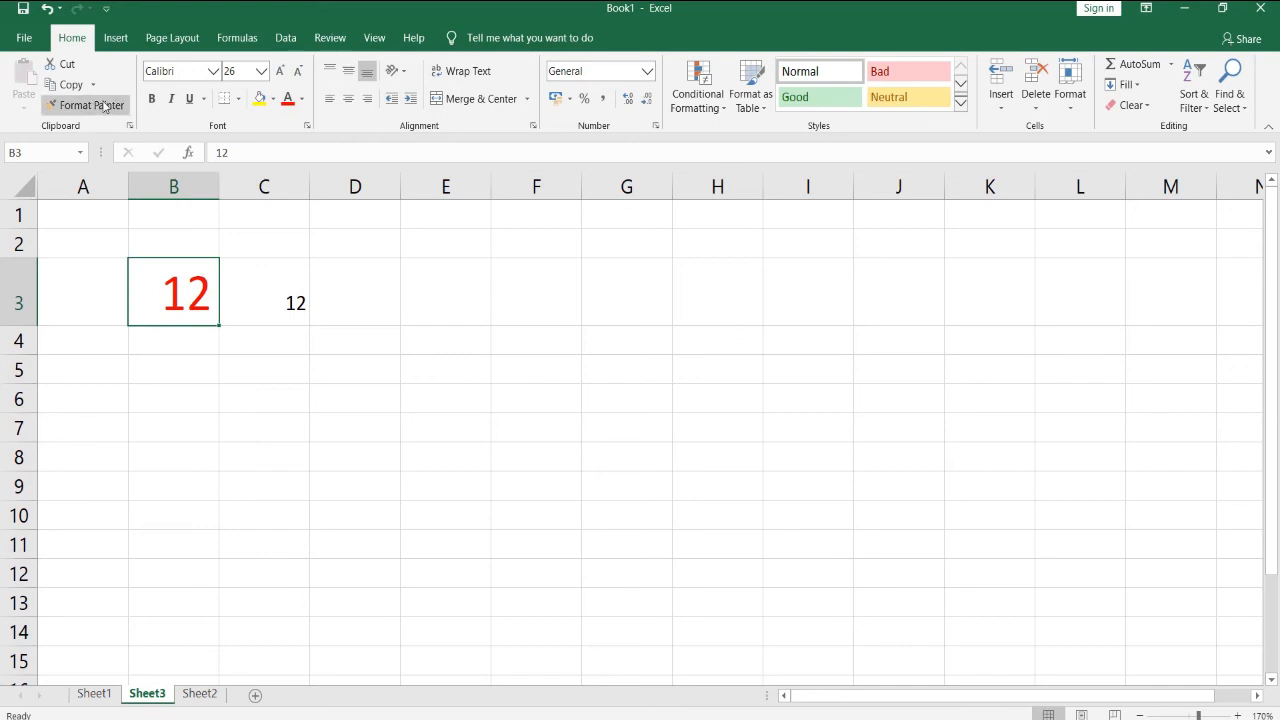
# - Copy the formatting of cell B3 onto cell C3 with Format Painter
pyautogui.click(257, 318)
pyautogui.click(188, 312)
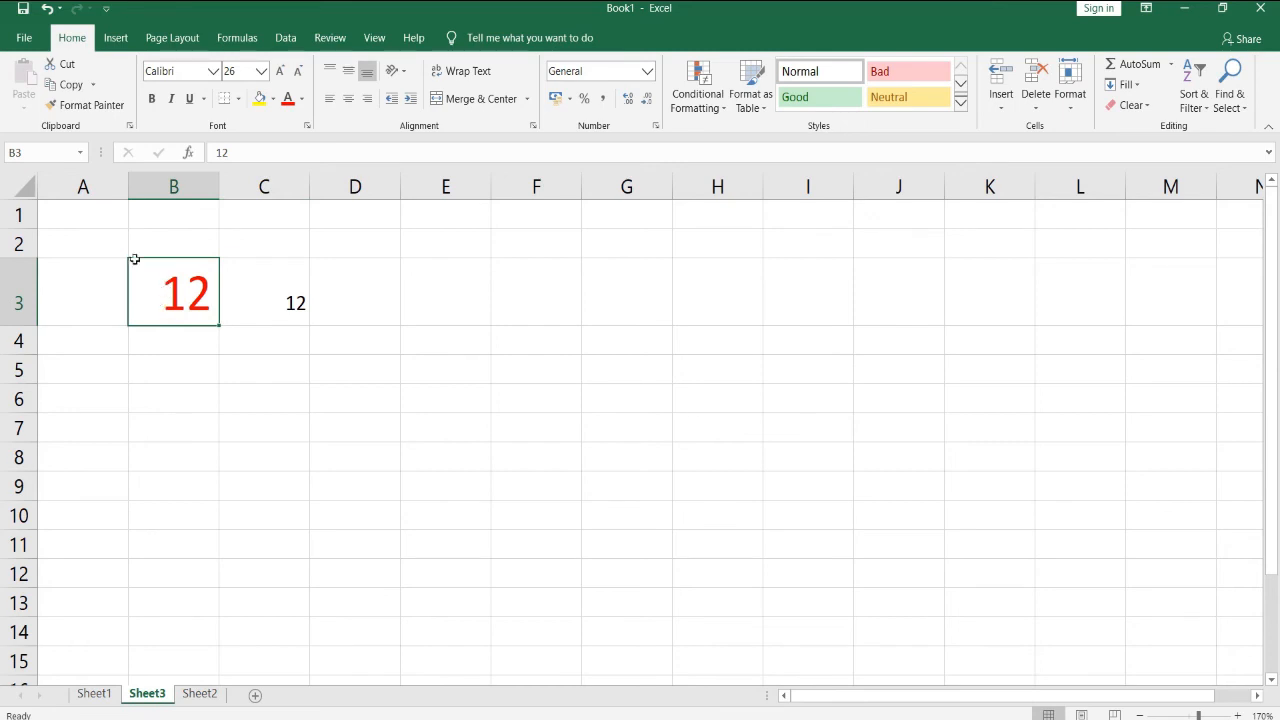
pyautogui.click(91, 106)
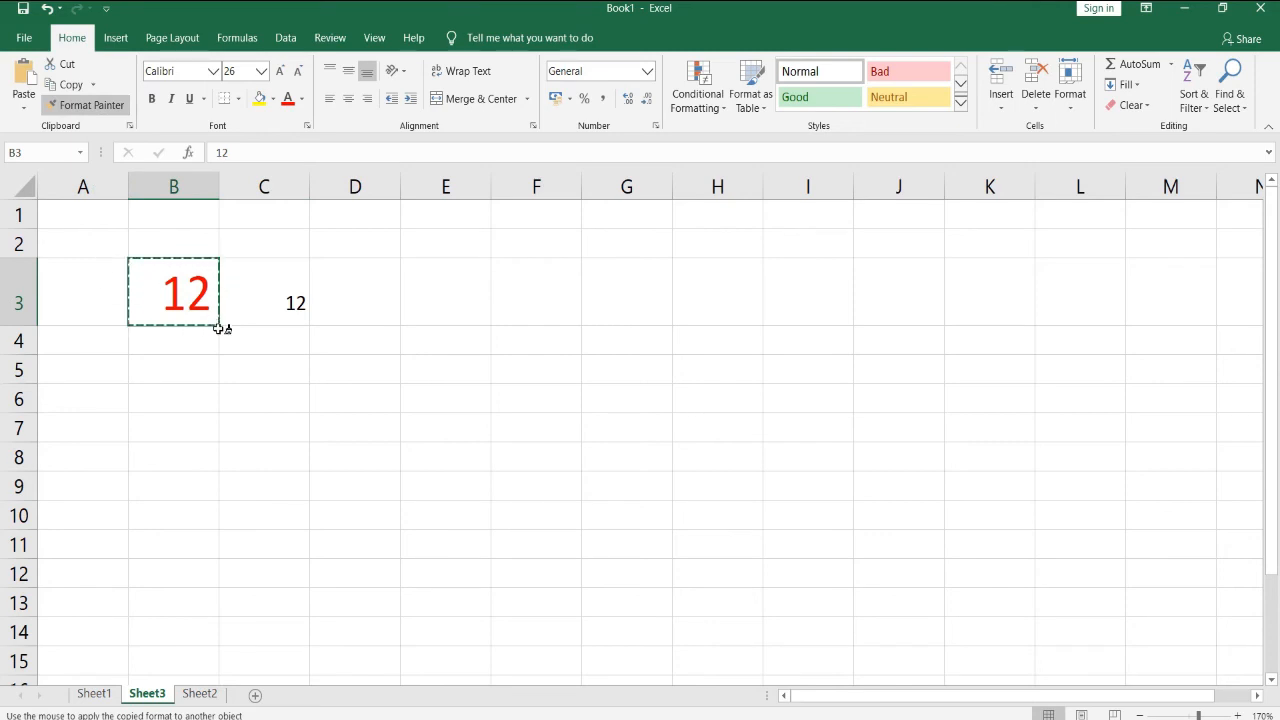
pyautogui.click(303, 293)
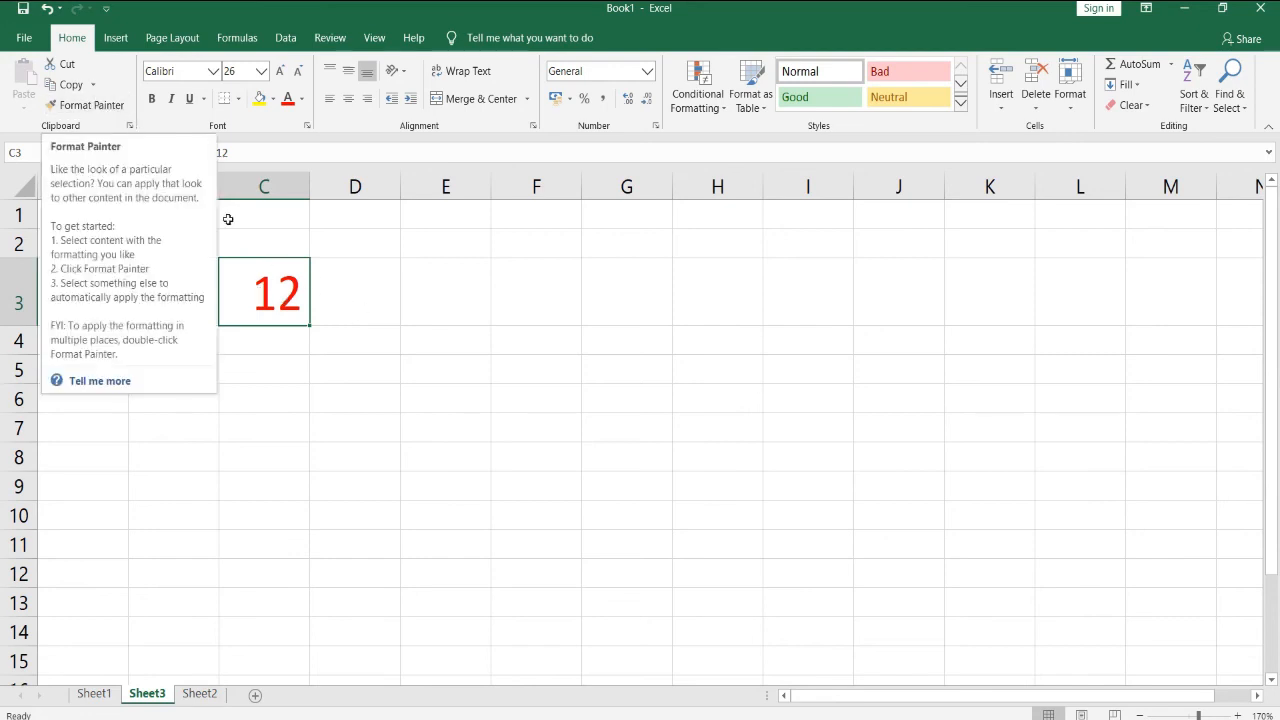
pyautogui.click(550, 285)
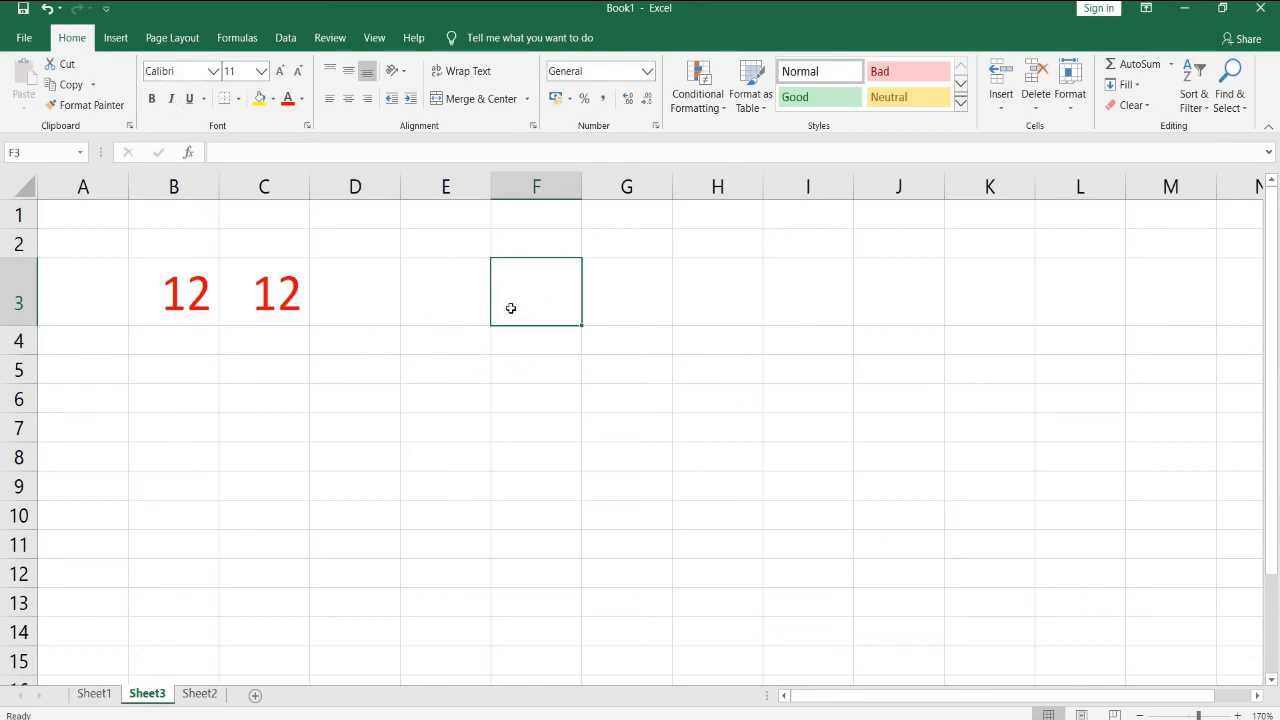
# - Clear the contents of row 3 and reduce the row's font size to 9
pyautogui.click(300, 71)
pyautogui.click(300, 71)
pyautogui.click(33, 313)
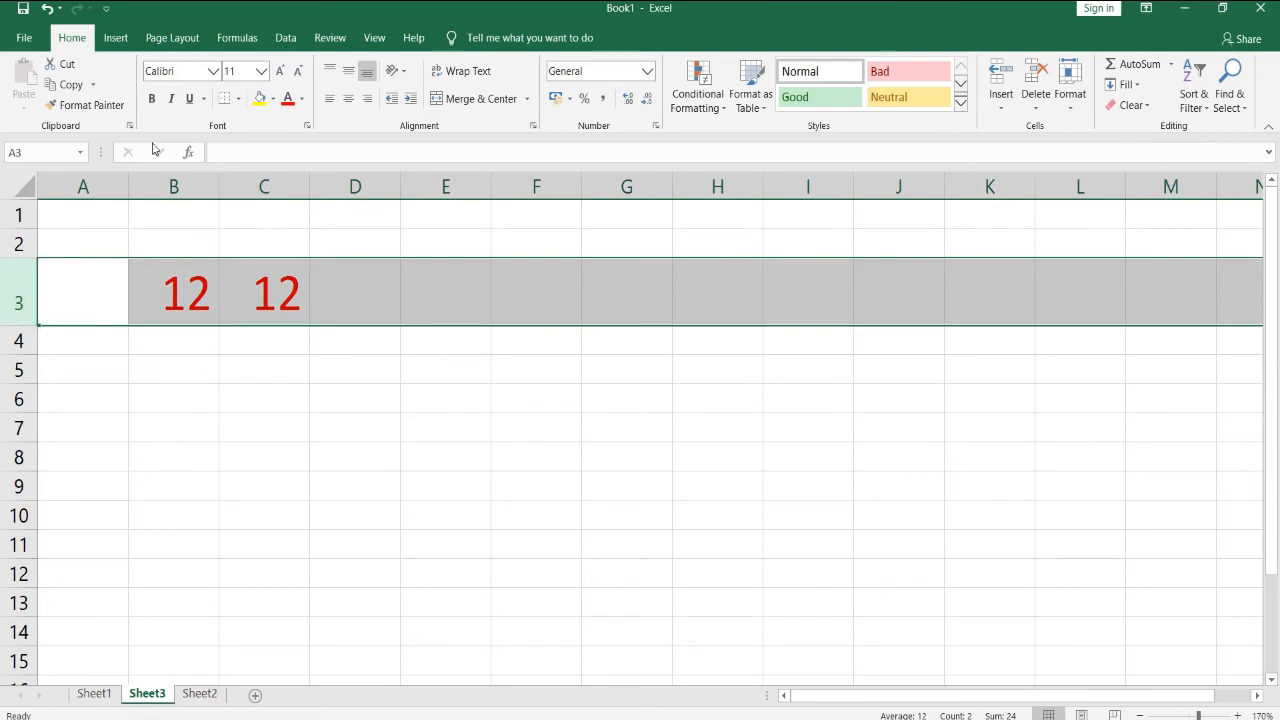
pyautogui.press('Delete')
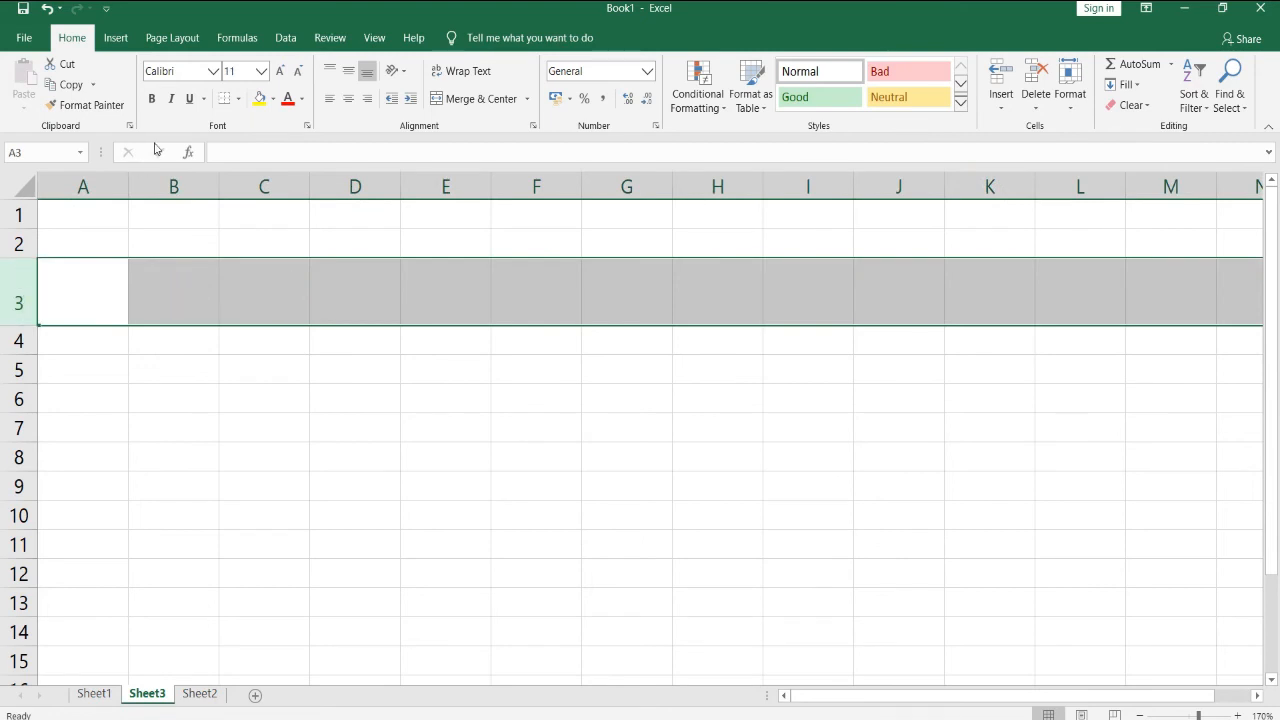
pyautogui.click(297, 72)
pyautogui.click(297, 72)
# - Enter "On Target" in cell C3 and try to apply the Arial Black font while editing the cell
pyautogui.click(166, 406)
pyautogui.click(166, 281)
pyautogui.click(257, 278)
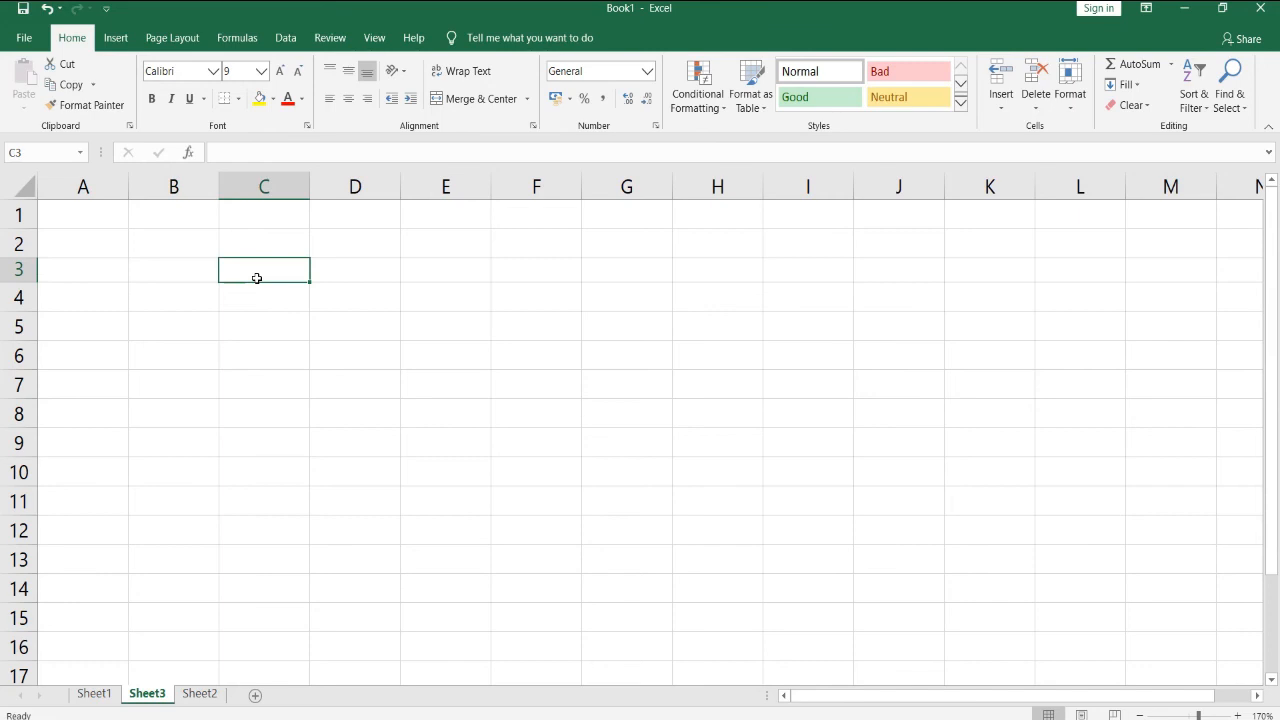
pyautogui.write('On T')
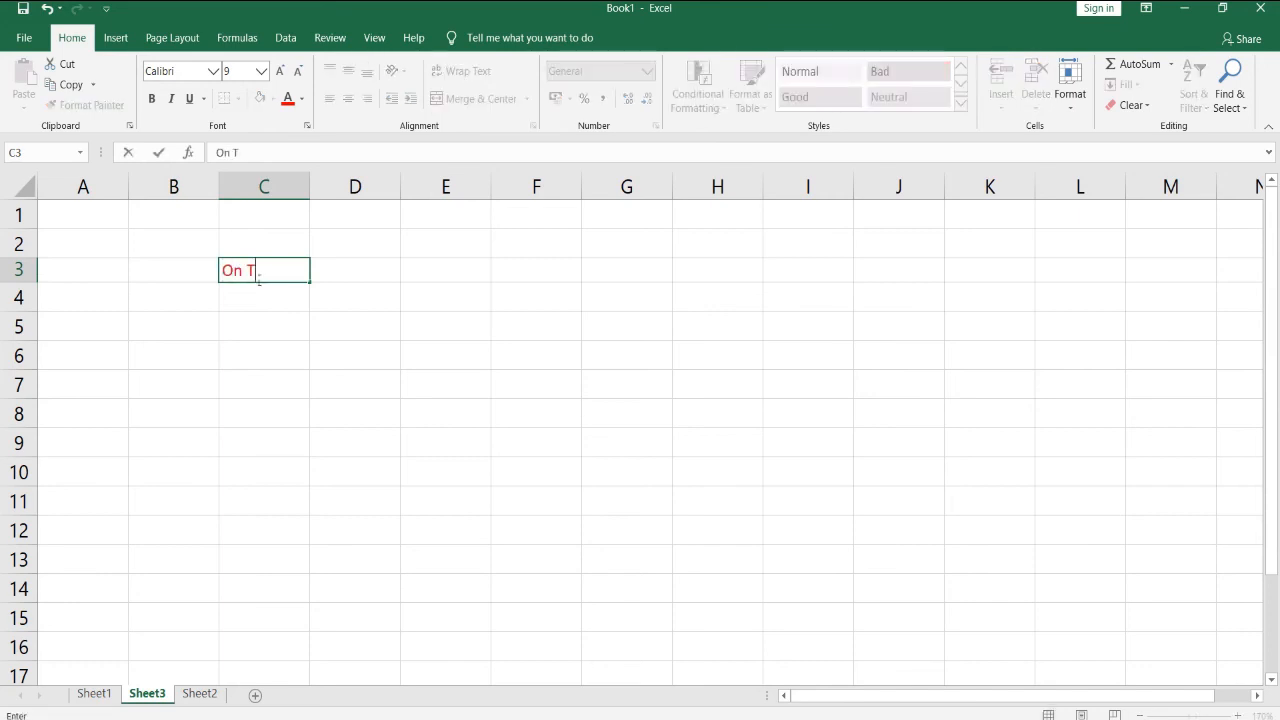
pyautogui.write('arget')
pyautogui.click(212, 72)
pyautogui.click(220, 229)
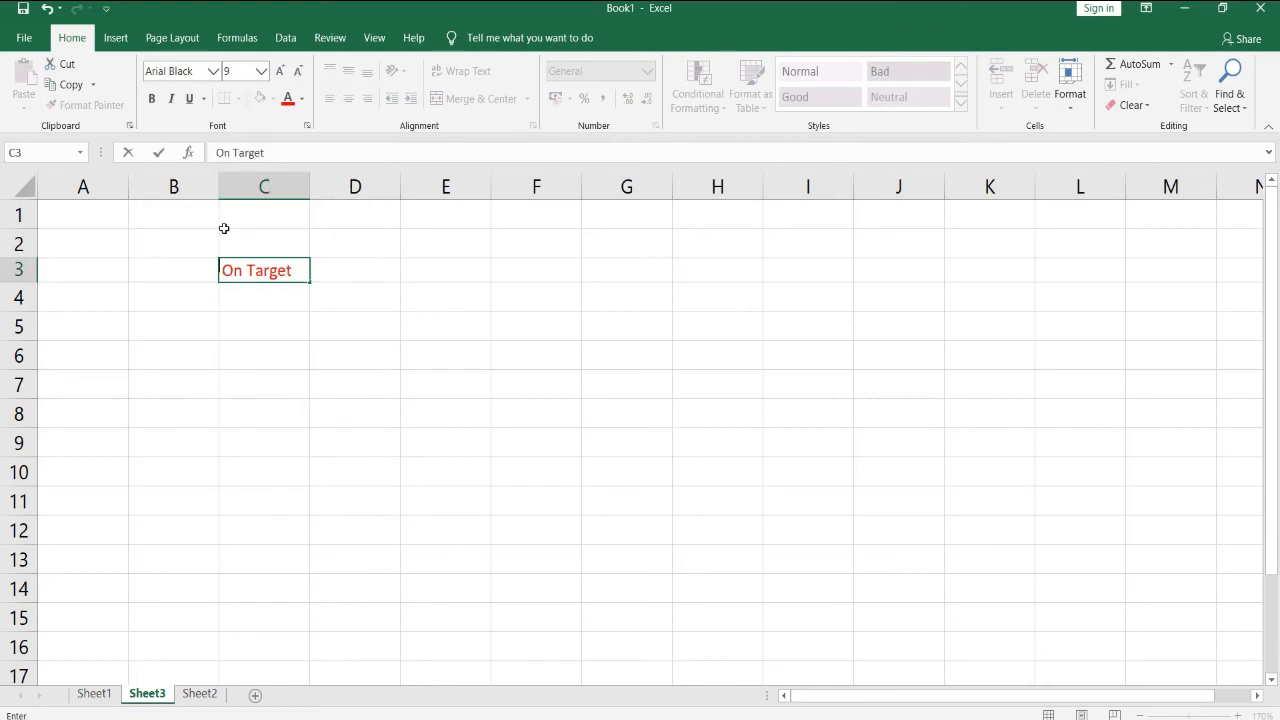
pyautogui.click(267, 292)
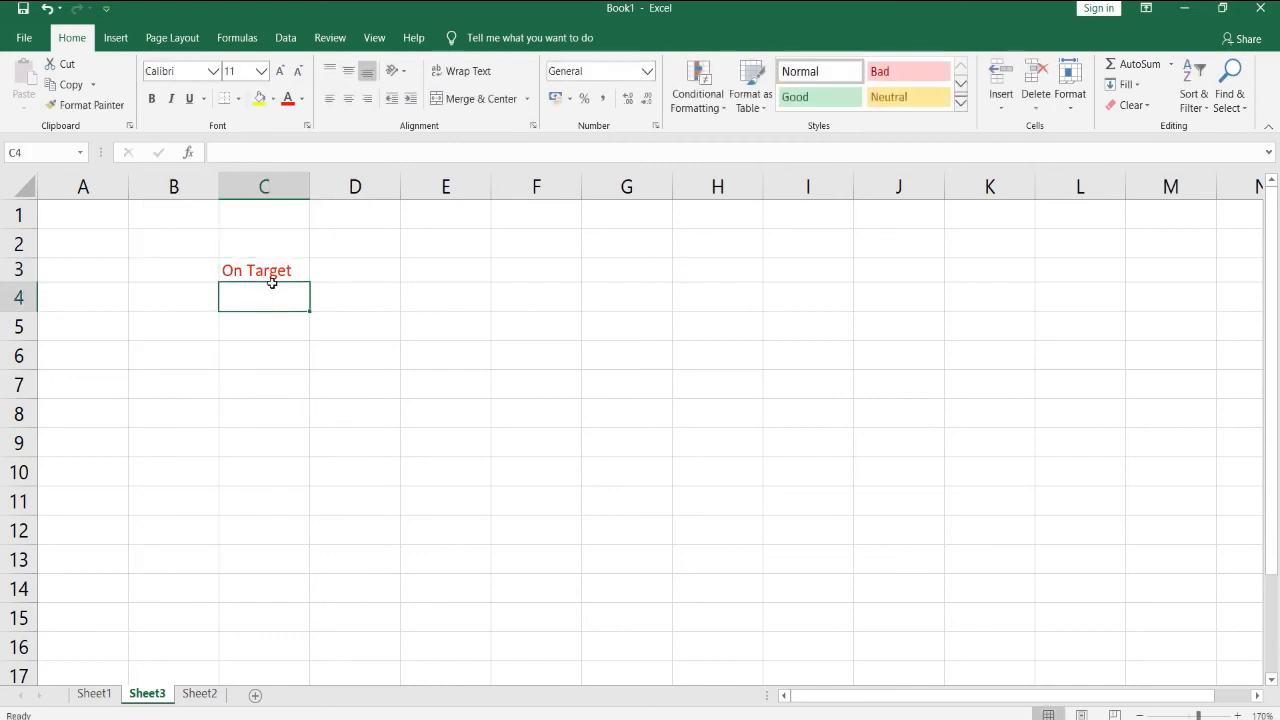
pyautogui.click(270, 271)
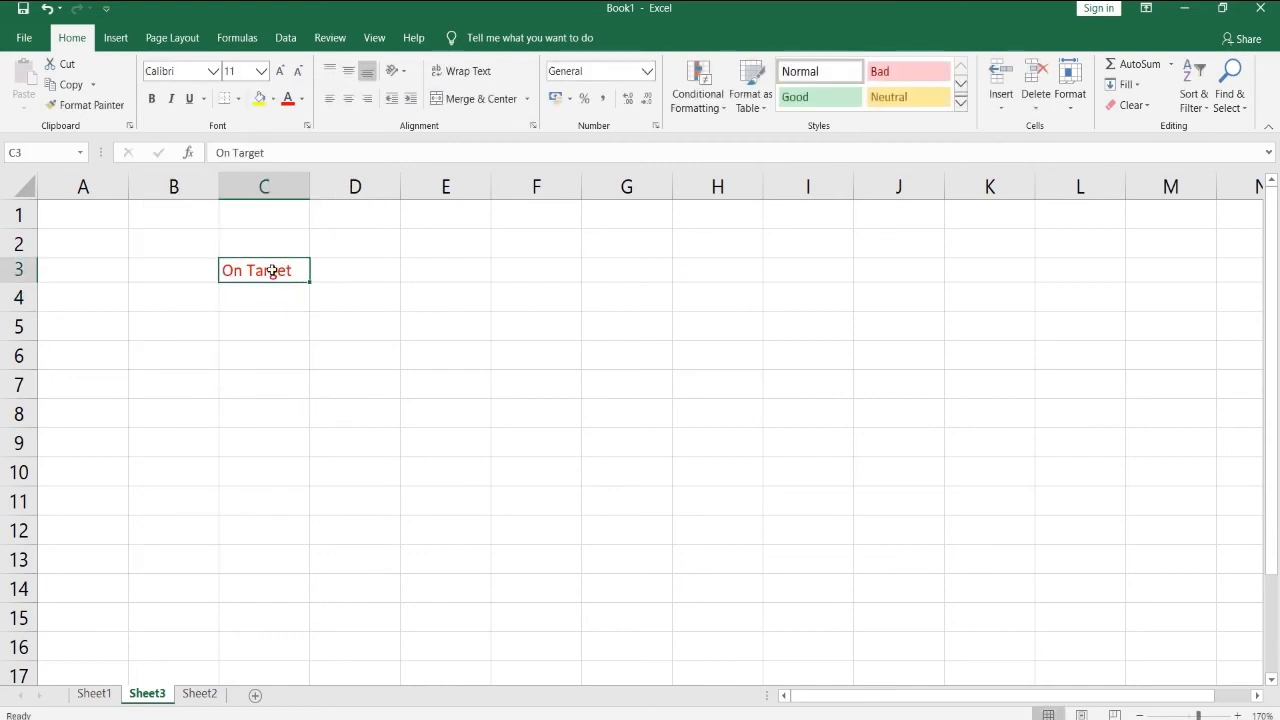
# - Apply the fonts Arial Black, Bahnschrift Light and finally Aparajita to the text in cell C3
pyautogui.click(212, 71)
pyautogui.click(188, 219)
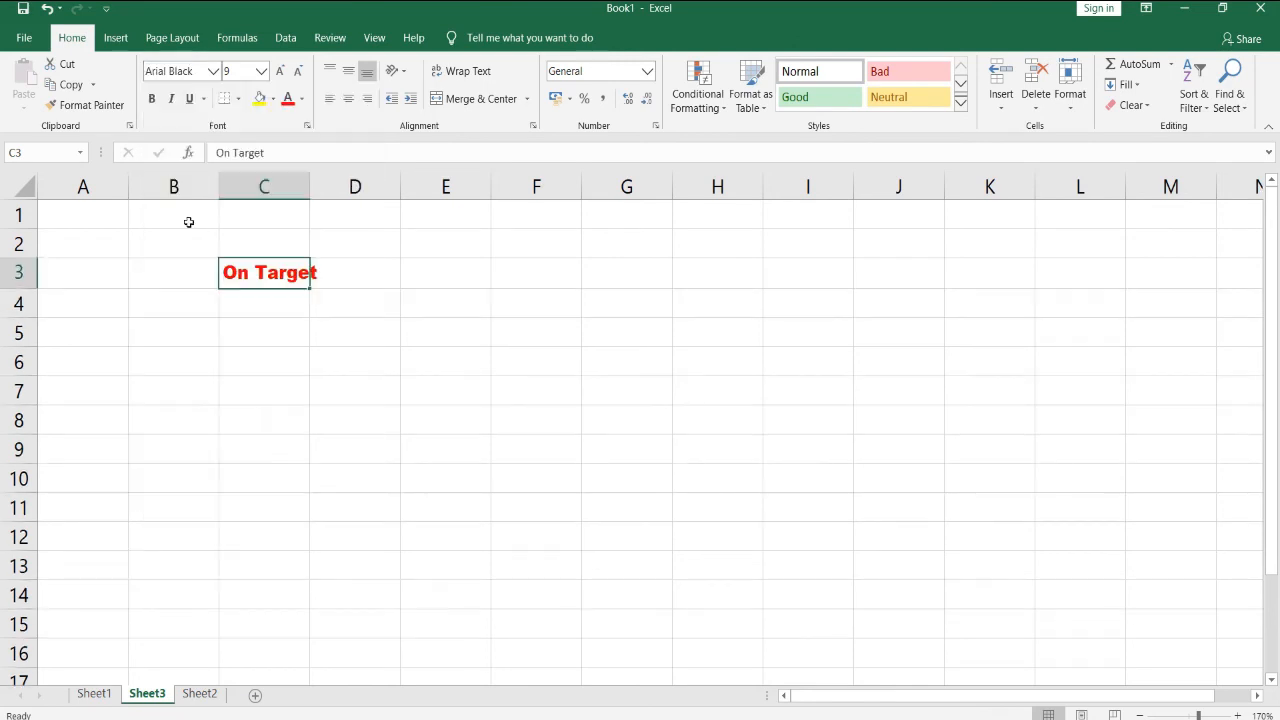
pyautogui.click(212, 71)
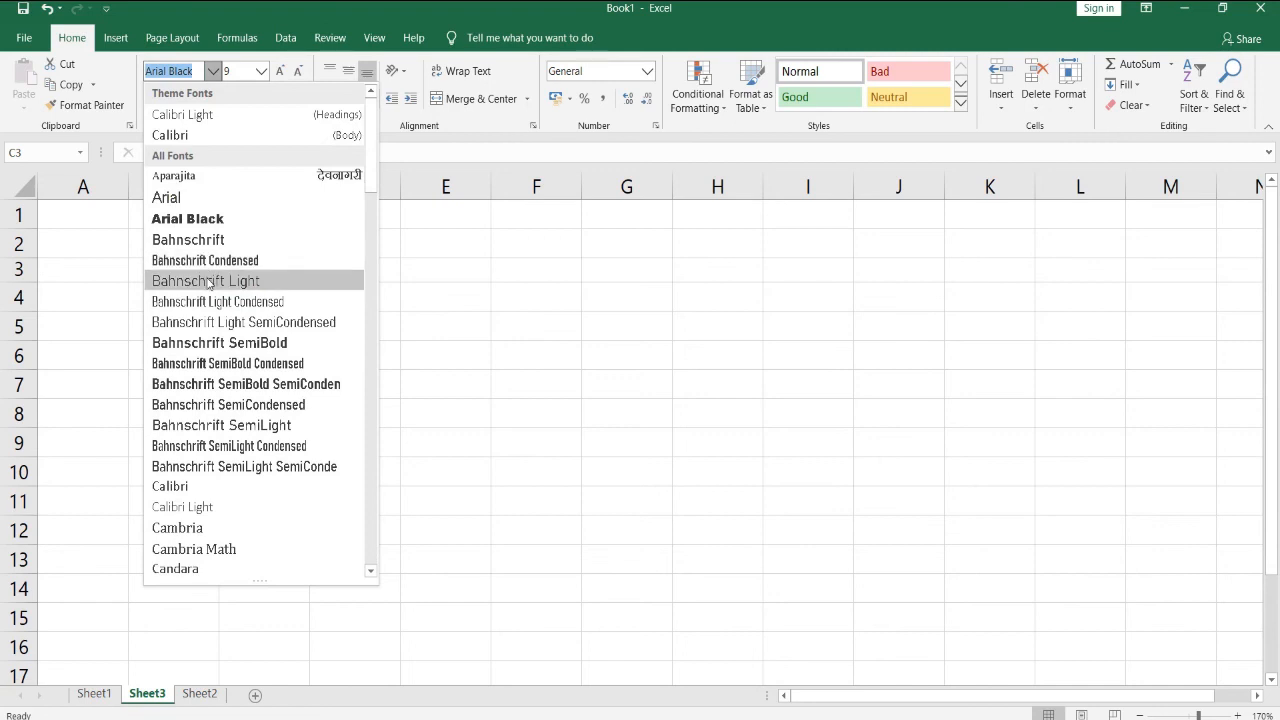
pyautogui.click(209, 281)
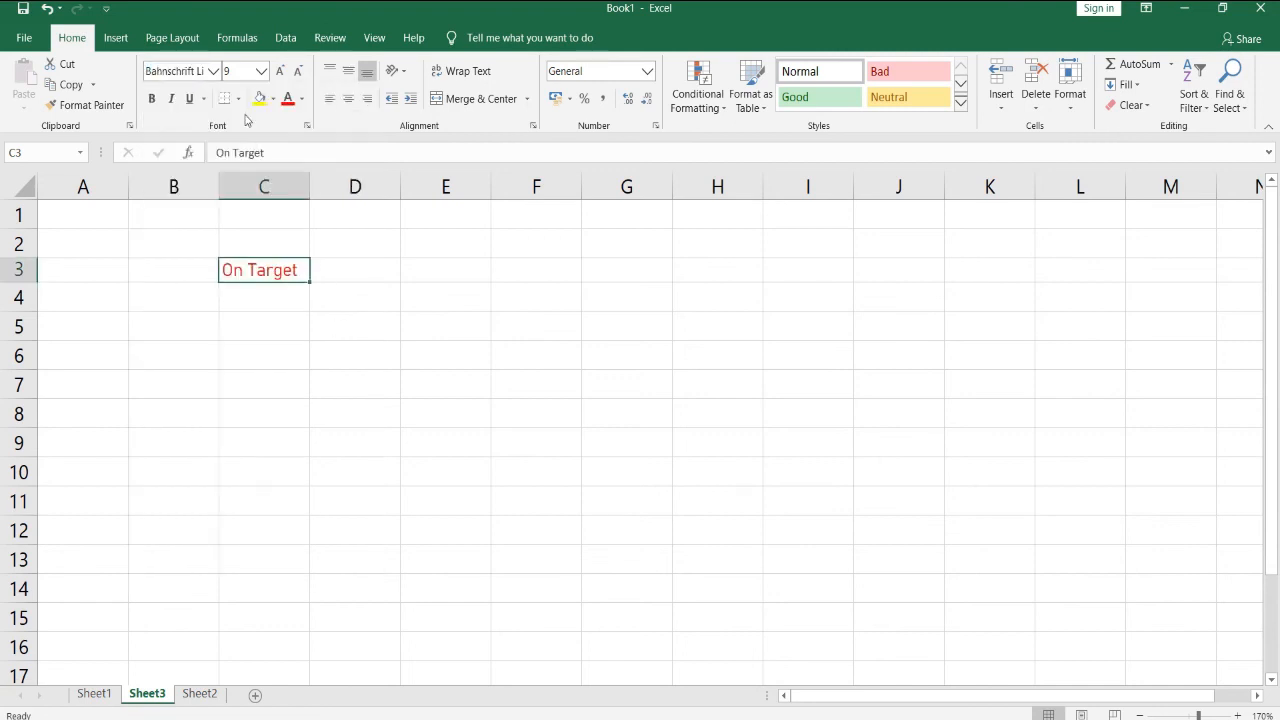
pyautogui.click(213, 71)
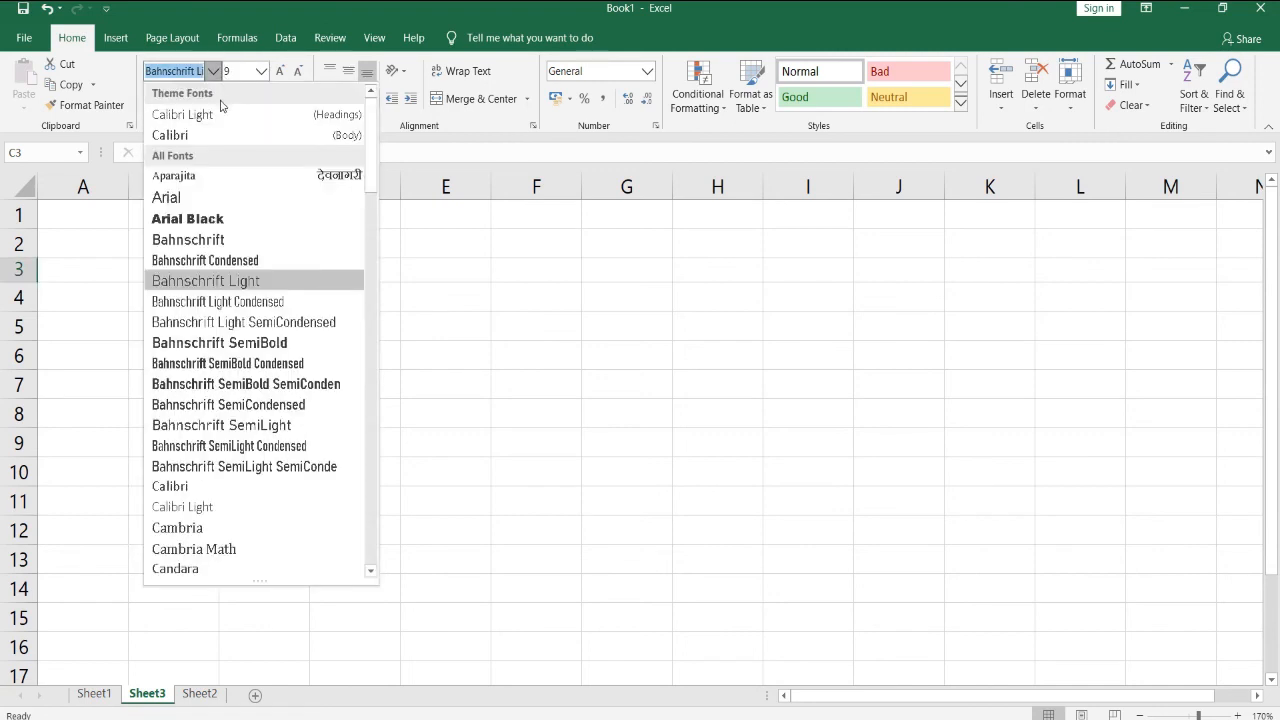
pyautogui.click(223, 176)
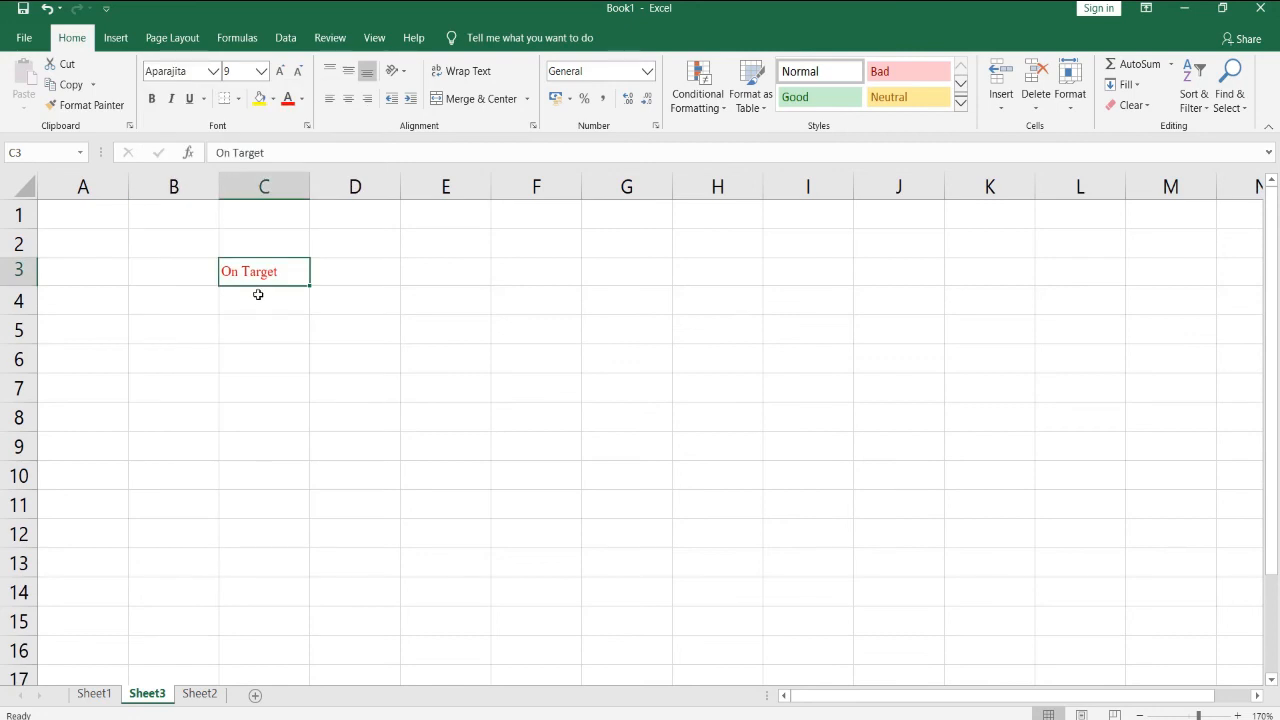
# - Increase the font size of the "On Target" text in cell C3 by several increments
pyautogui.click(280, 72)
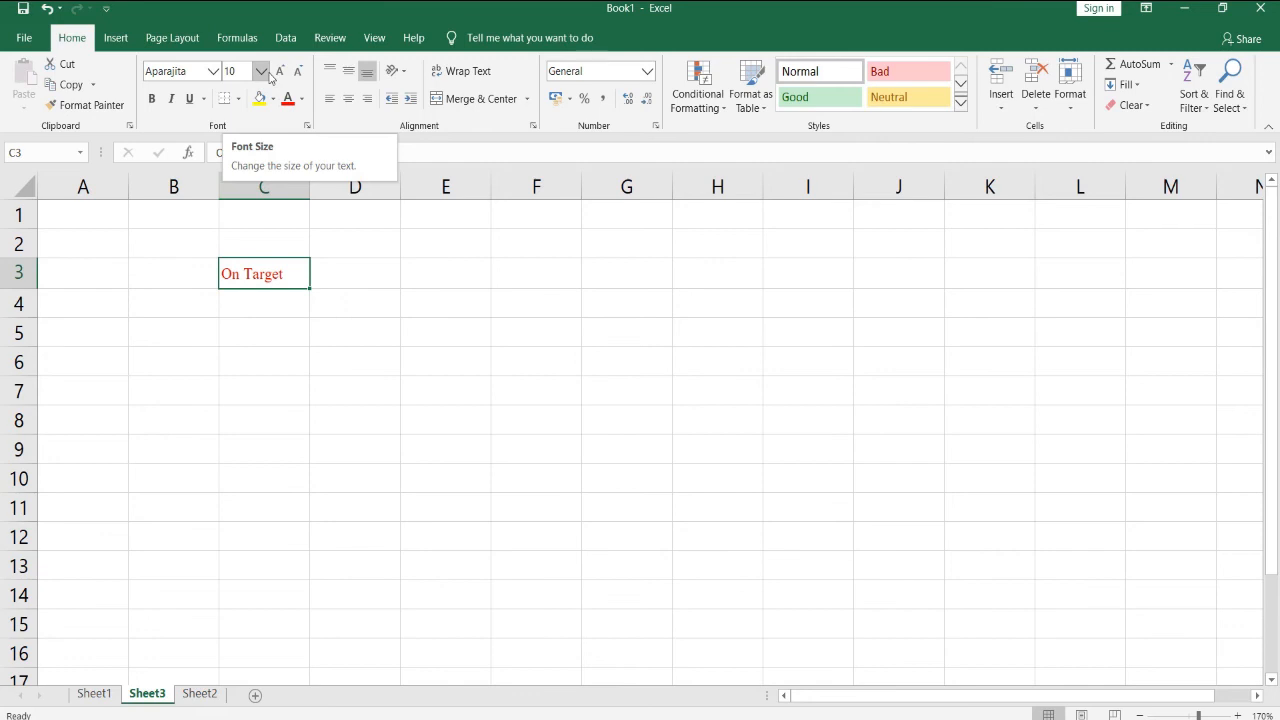
pyautogui.click(279, 72)
pyautogui.click(279, 72)
pyautogui.click(276, 73)
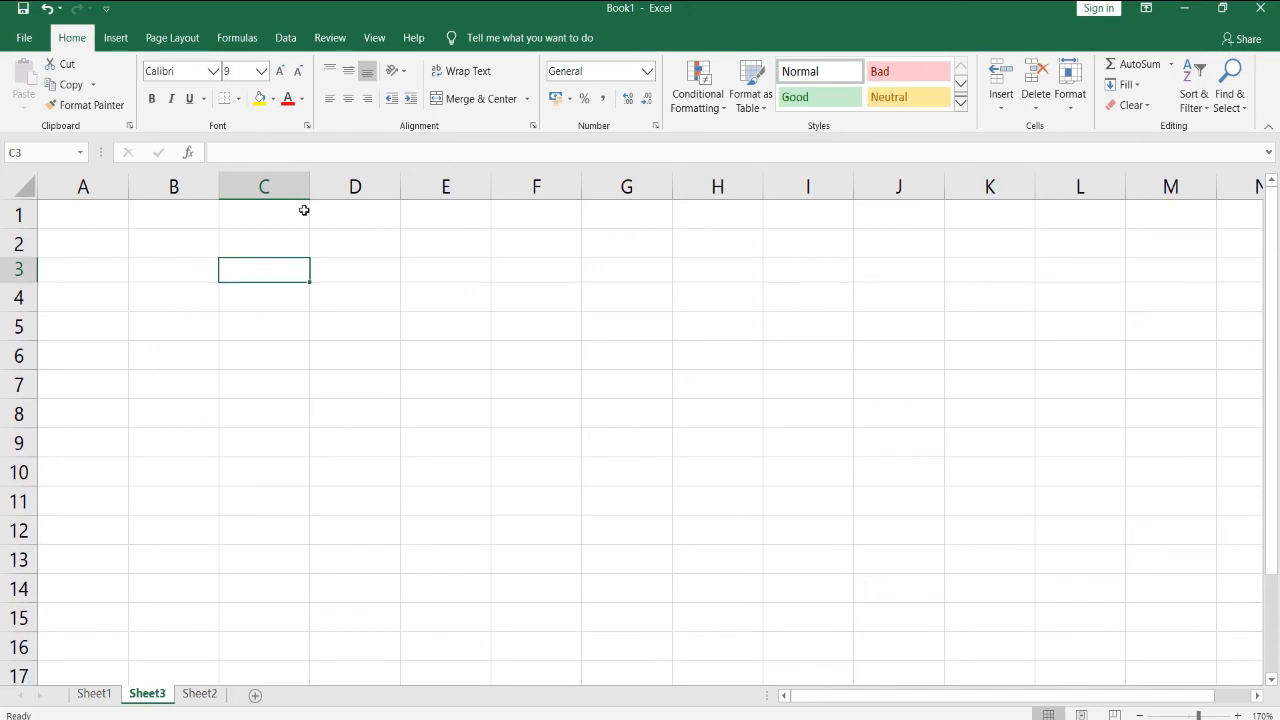
# - Undo the earlier entries and font changes in row 3, erasing the stray letters from cell C3
pyautogui.hotkey('ctrl', 'z')
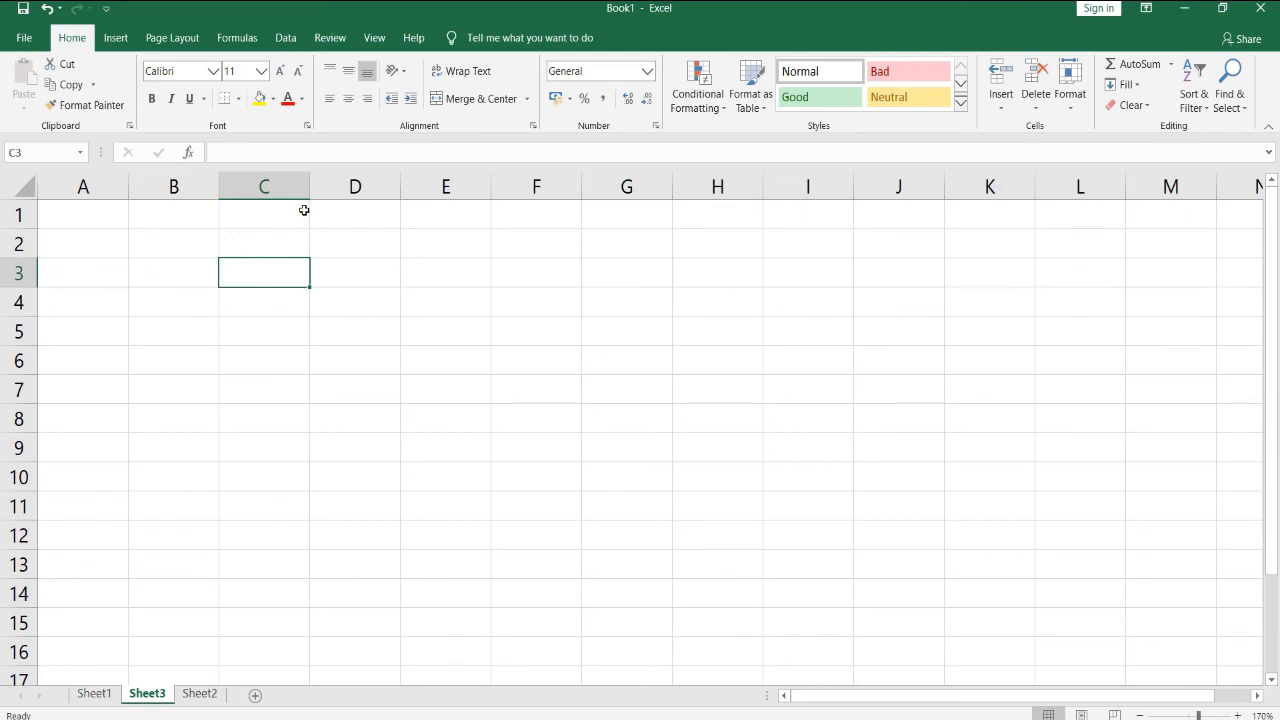
pyautogui.hotkey('ctrl', 'z')
pyautogui.write('zz')
pyautogui.press('BackSpace')
pyautogui.press('BackSpace')
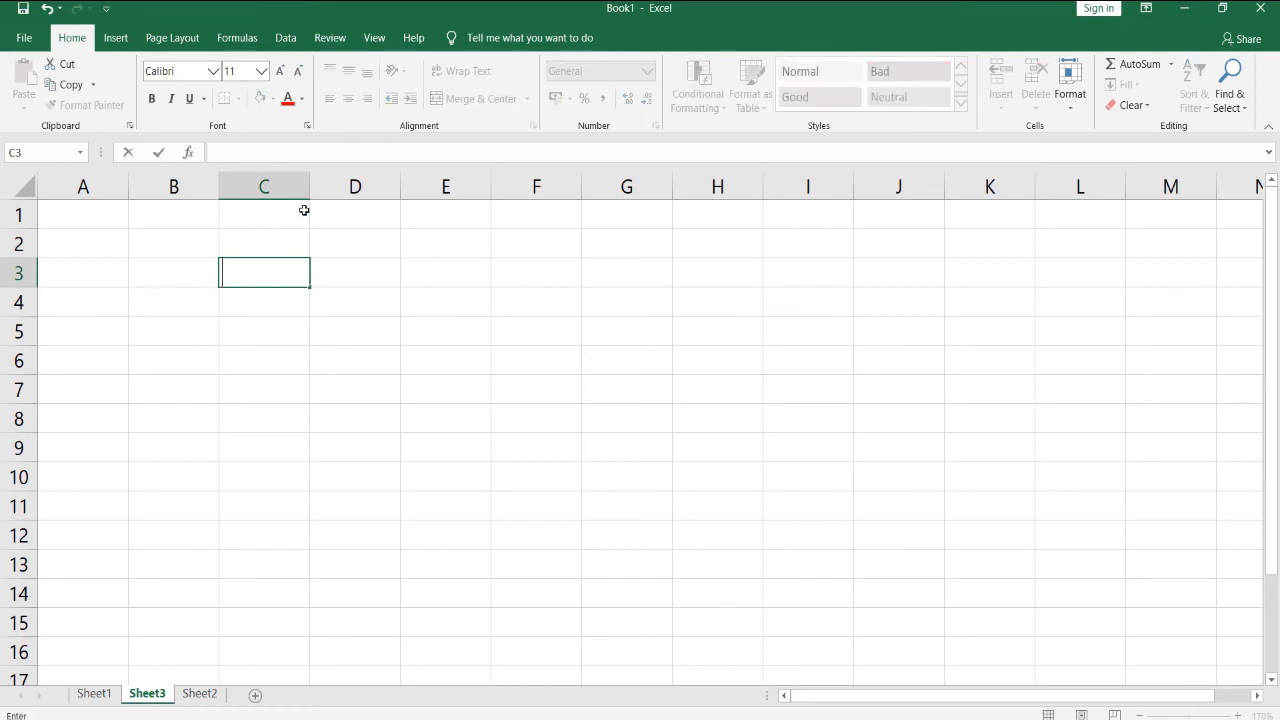
pyautogui.hotkey('ctrl', 'z')
pyautogui.hotkey('ctrl', 'z')
pyautogui.hotkey('ctrl', 'y')
pyautogui.hotkey('ctrl', 'z')
# - Fill cell D2 with yellow, and change the fill colour to light gray
pyautogui.click(392, 243)
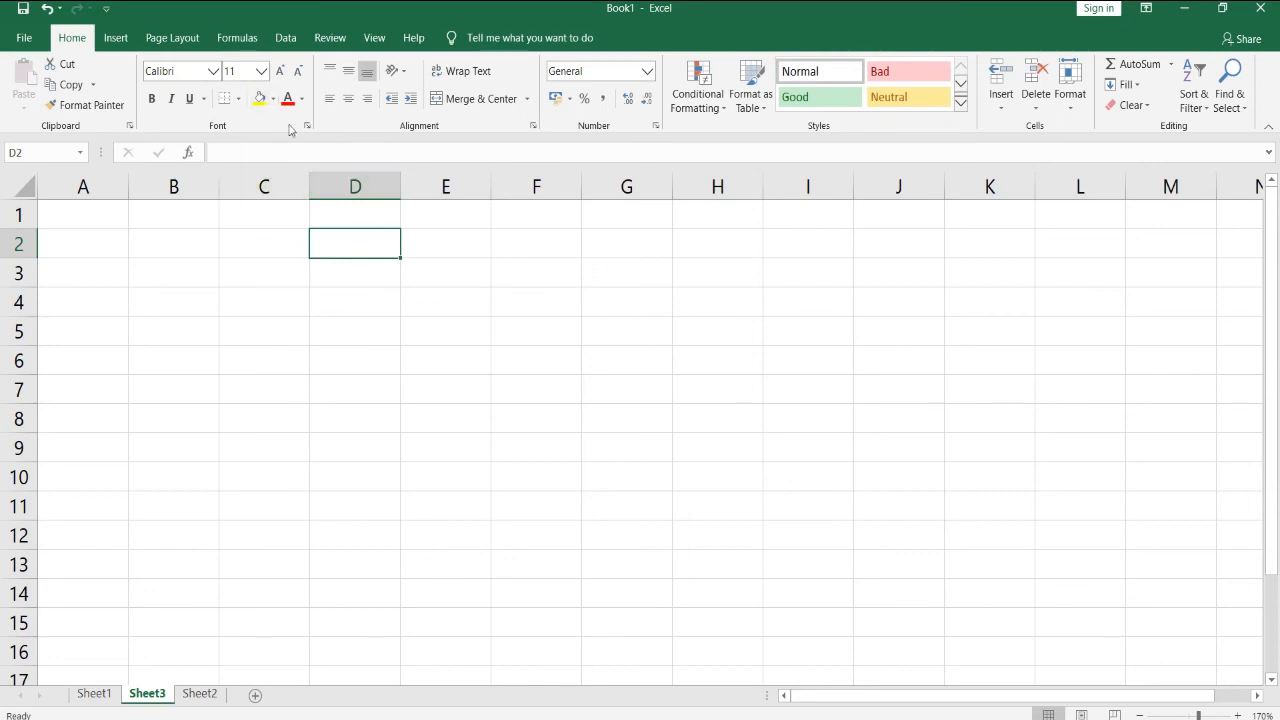
pyautogui.click(259, 99)
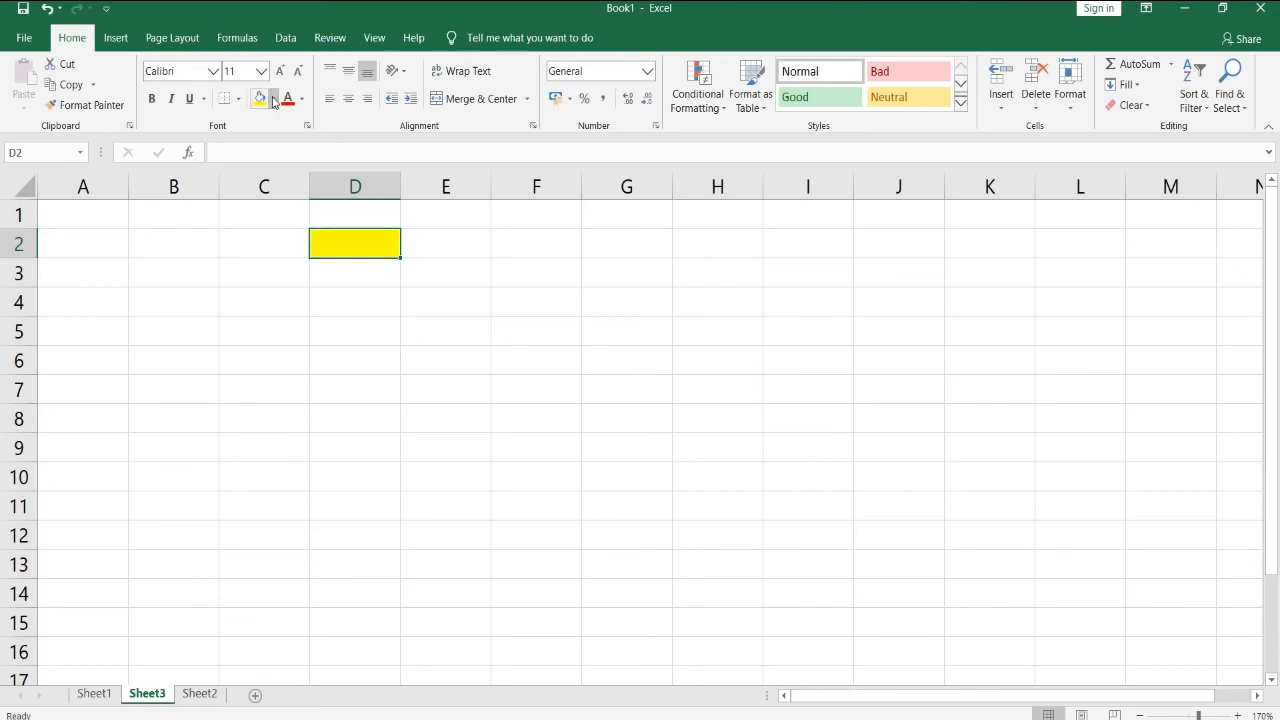
pyautogui.click(274, 100)
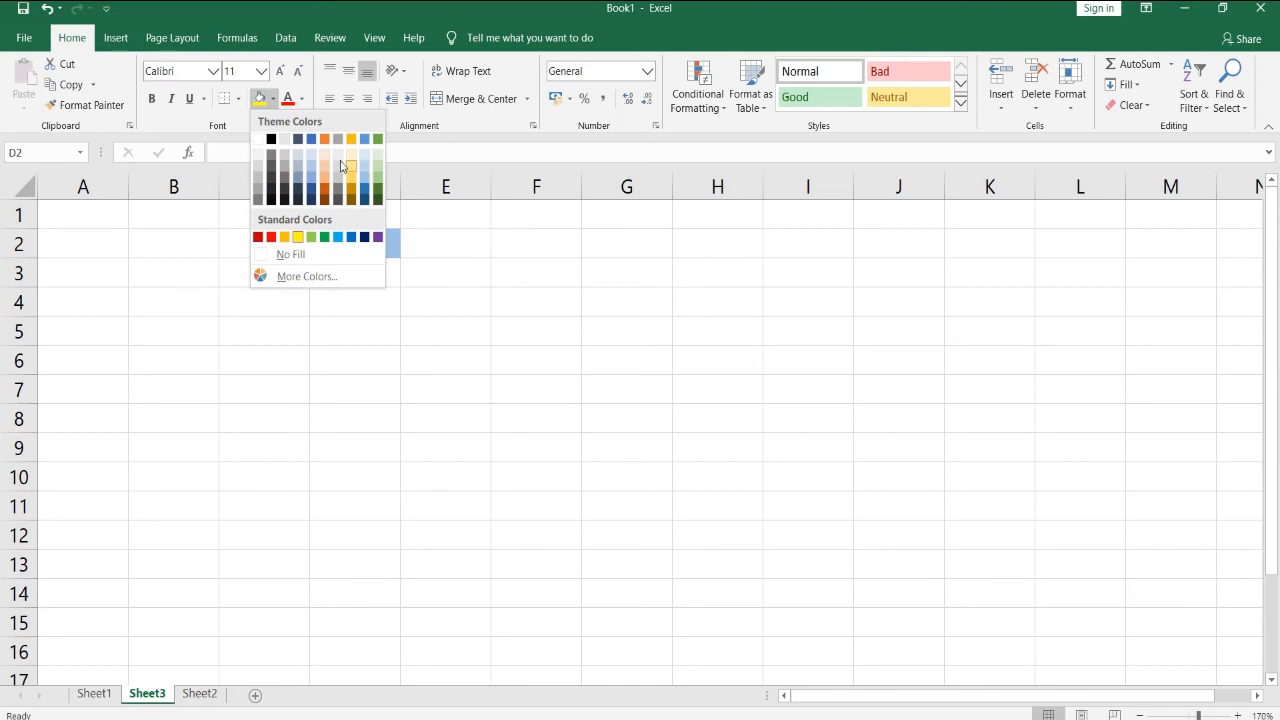
pyautogui.click(339, 165)
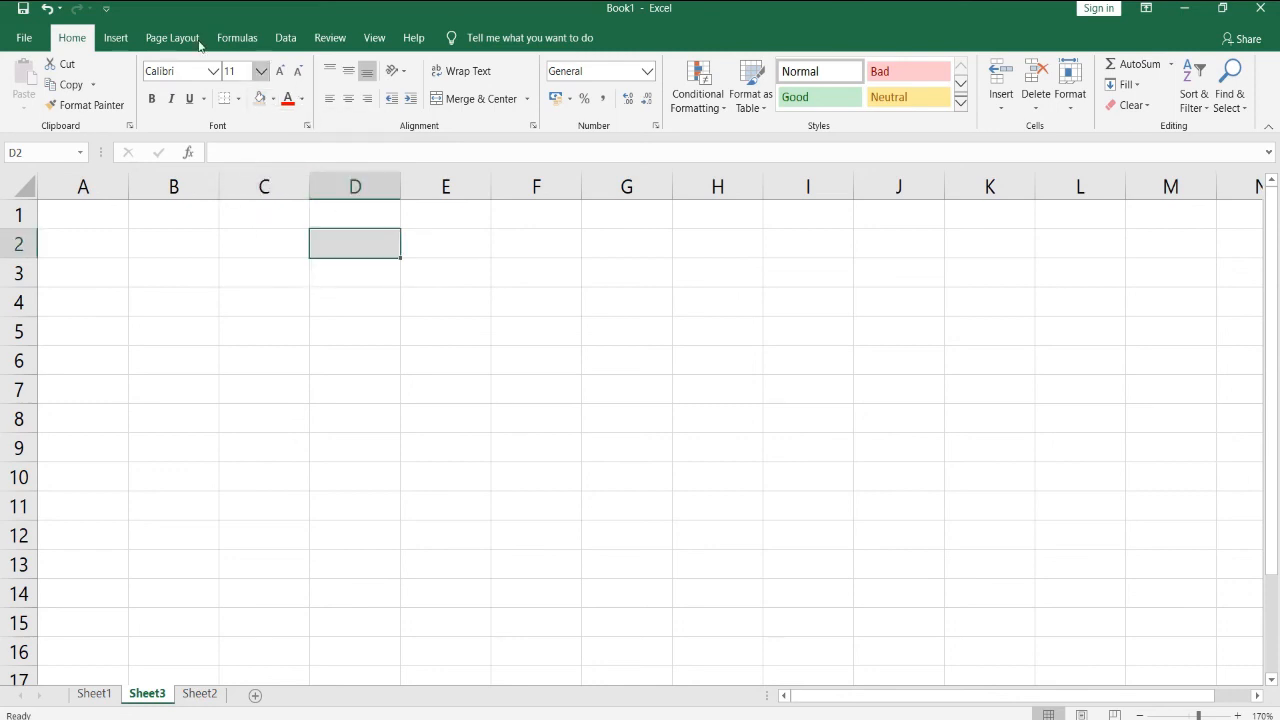
# - Add thick outside borders to the gray cell D2
pyautogui.click(238, 99)
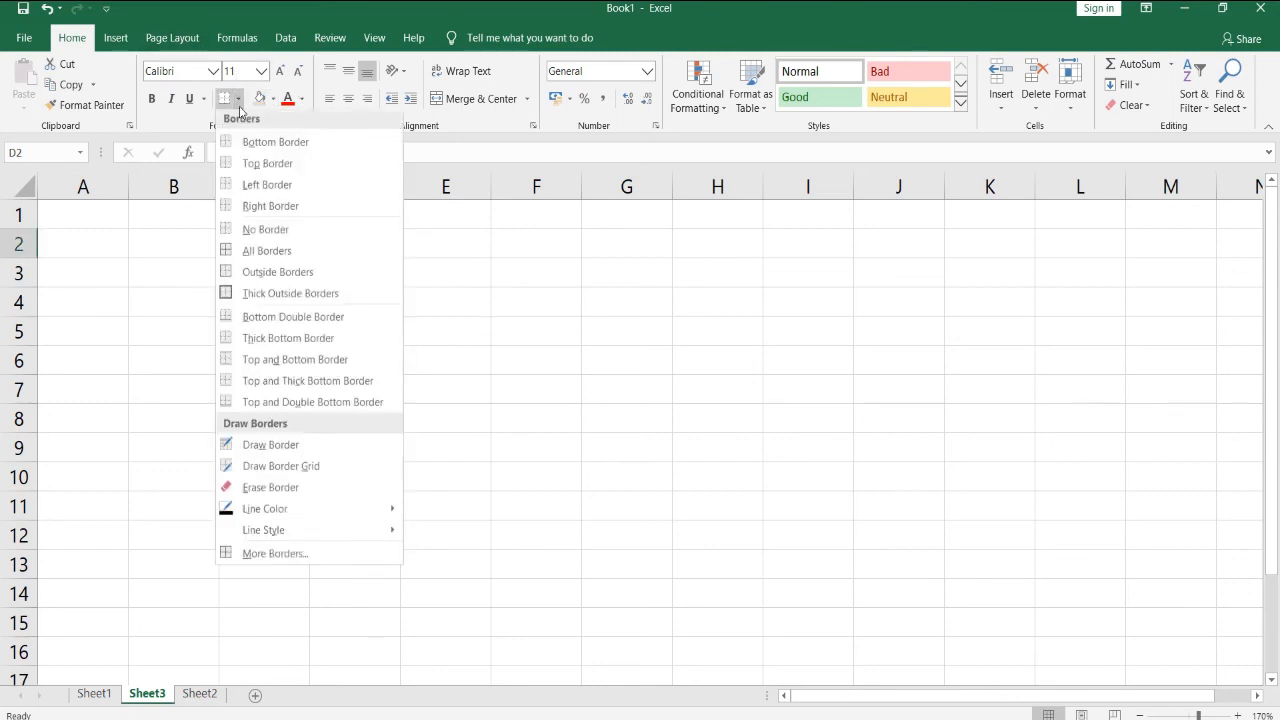
pyautogui.click(291, 296)
pyautogui.click(357, 313)
pyautogui.click(377, 417)
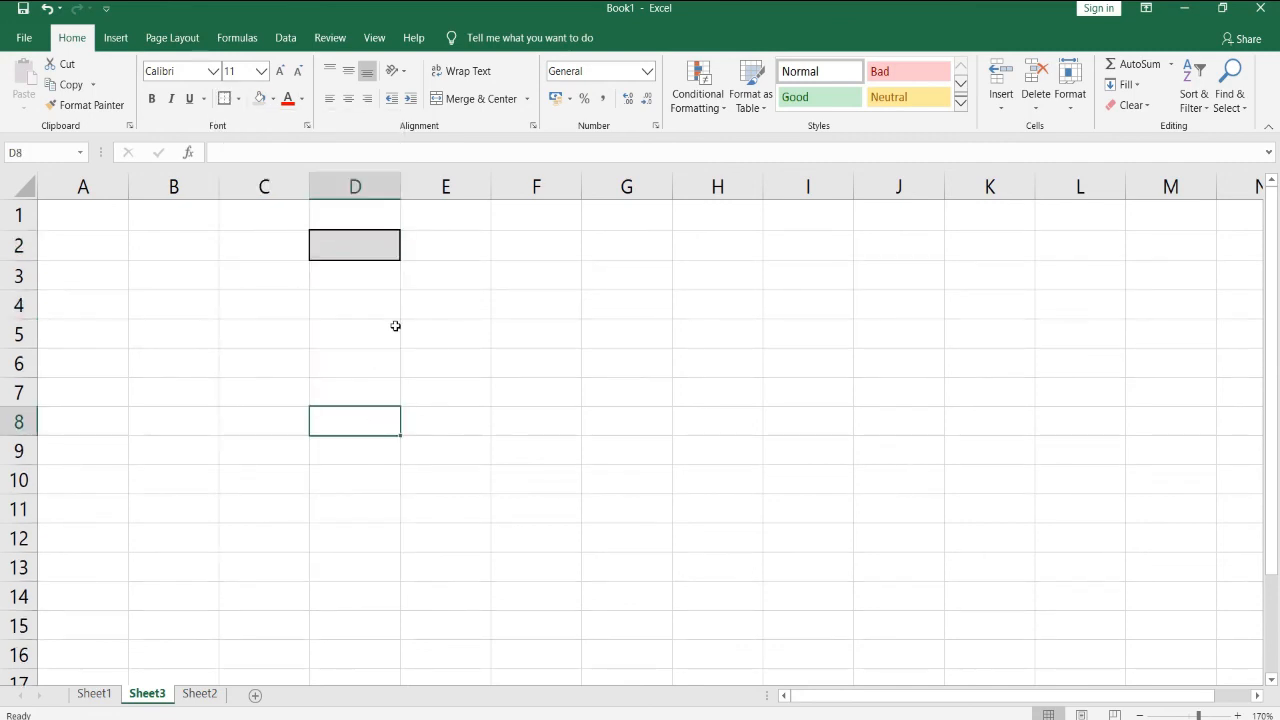
pyautogui.click(350, 252)
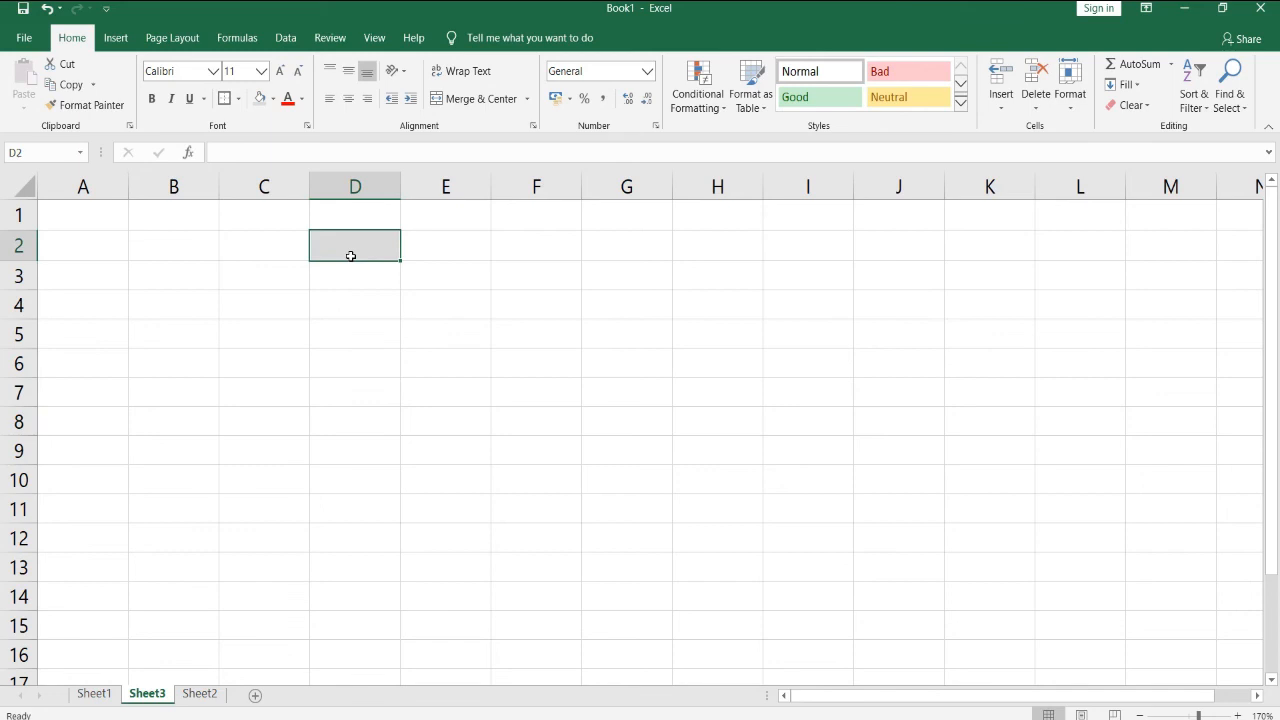
# - Change the fill colour of the bordered cell D2 to a light blue theme colour
pyautogui.click(358, 284)
pyautogui.click(358, 395)
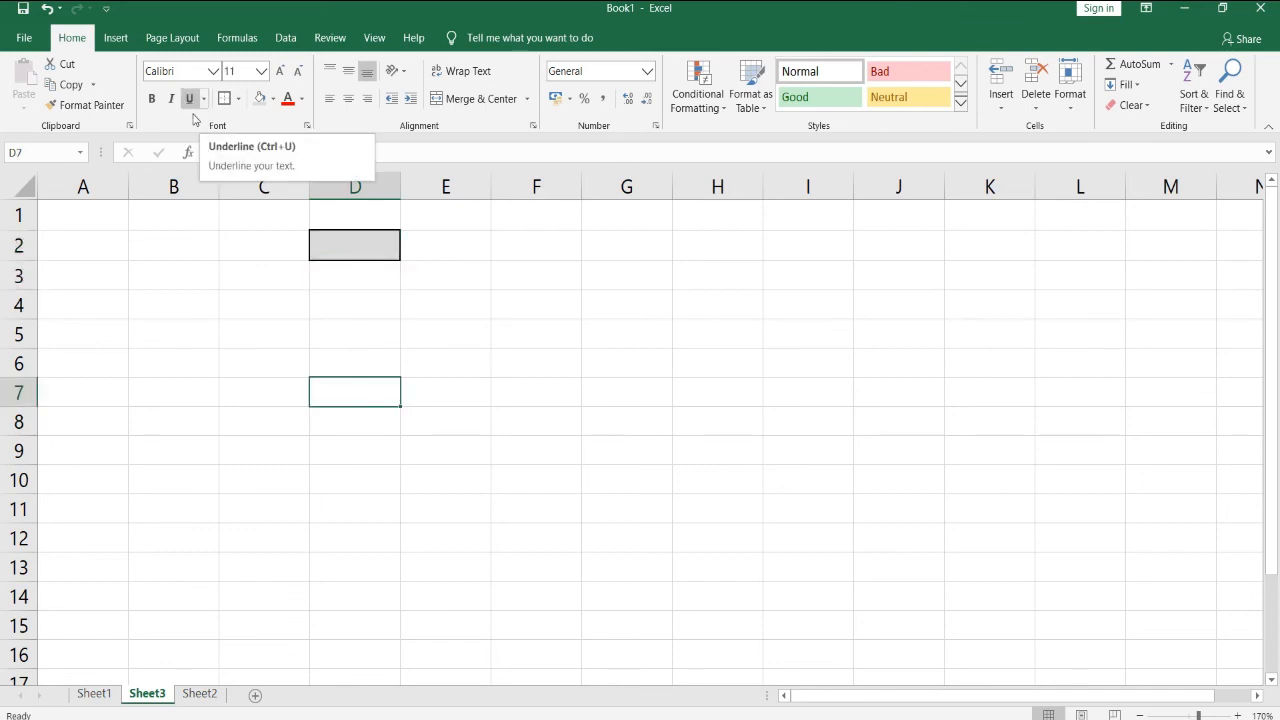
pyautogui.click(362, 268)
pyautogui.click(361, 252)
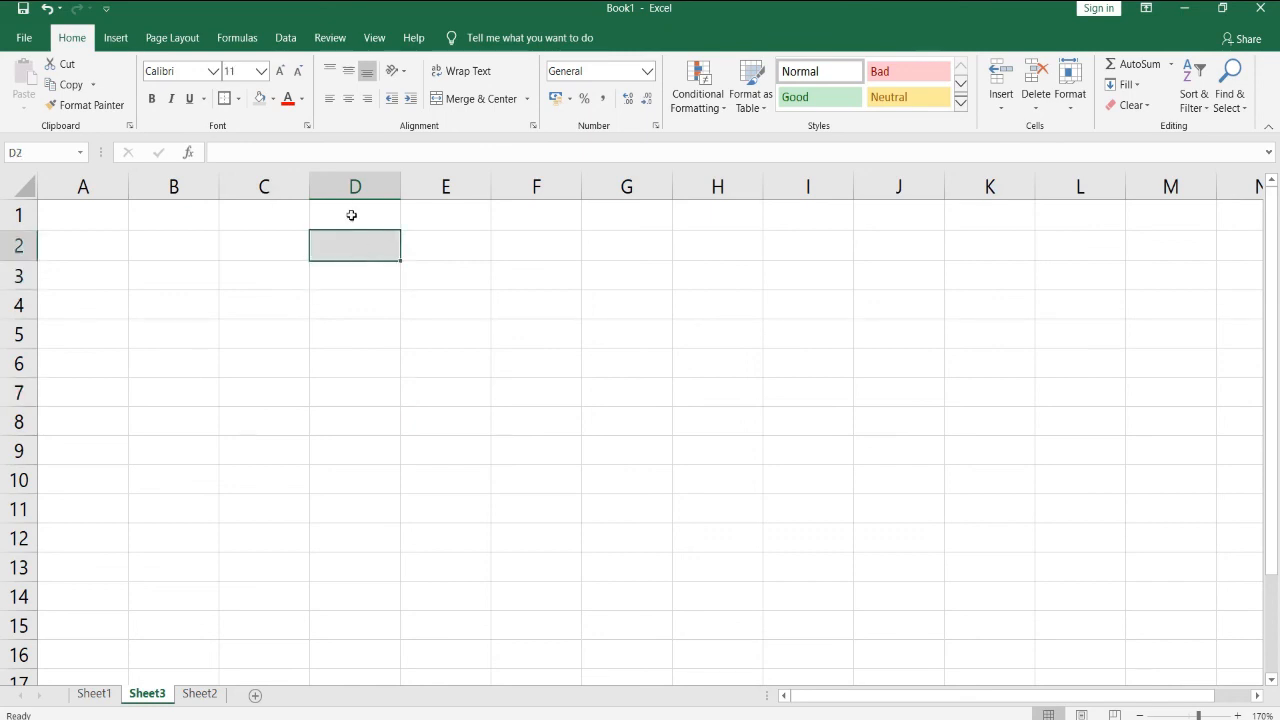
pyautogui.click(273, 99)
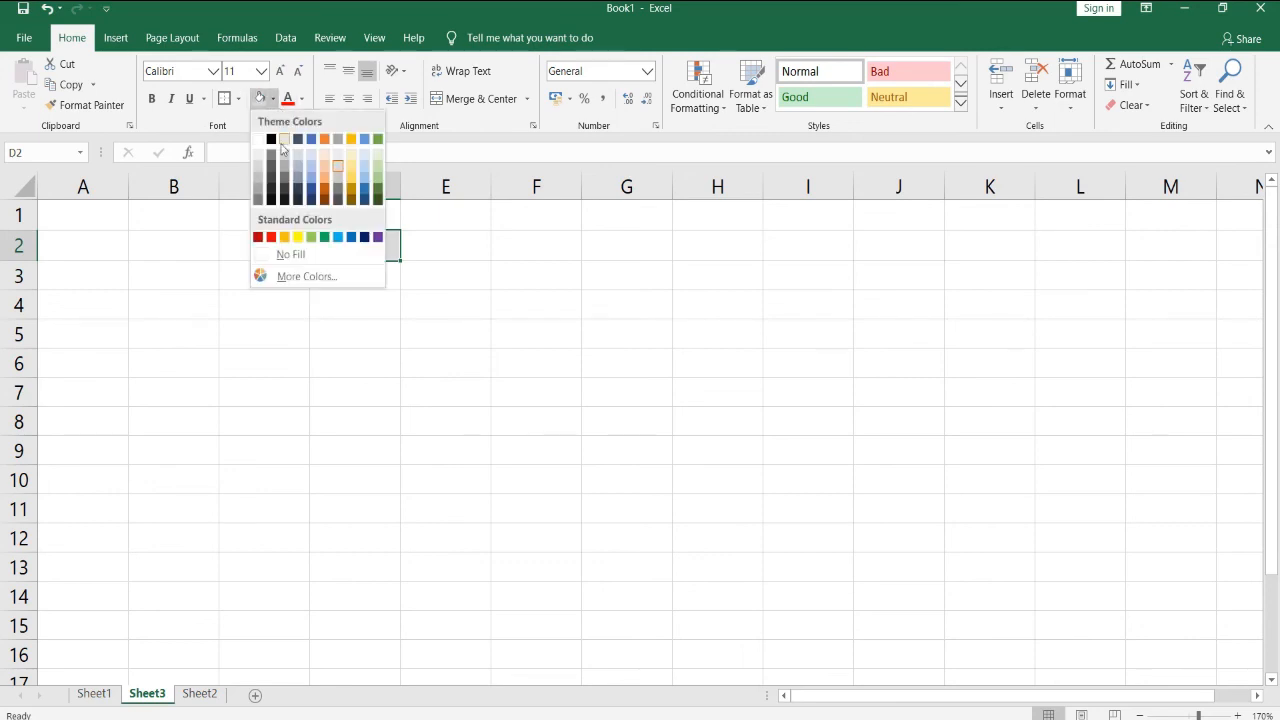
pyautogui.click(310, 181)
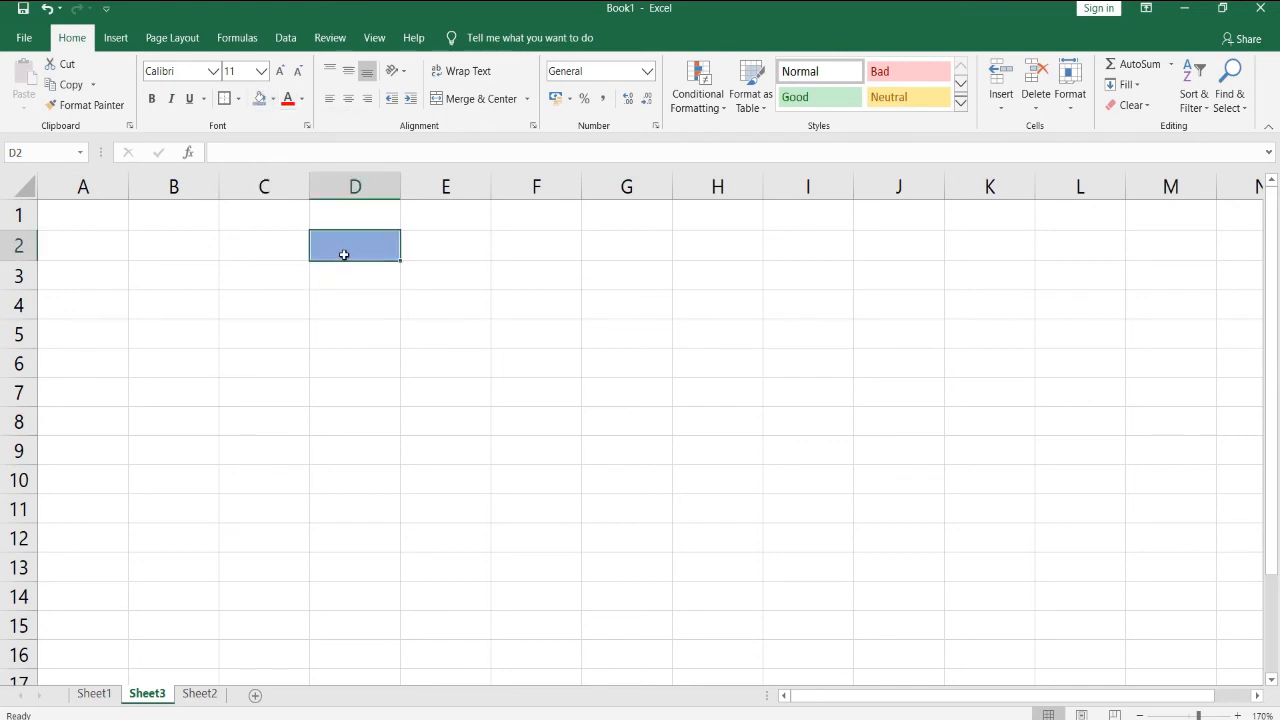
# - Enter the number 256 in the blue cell D2 and keep that cell selected
pyautogui.write('256')
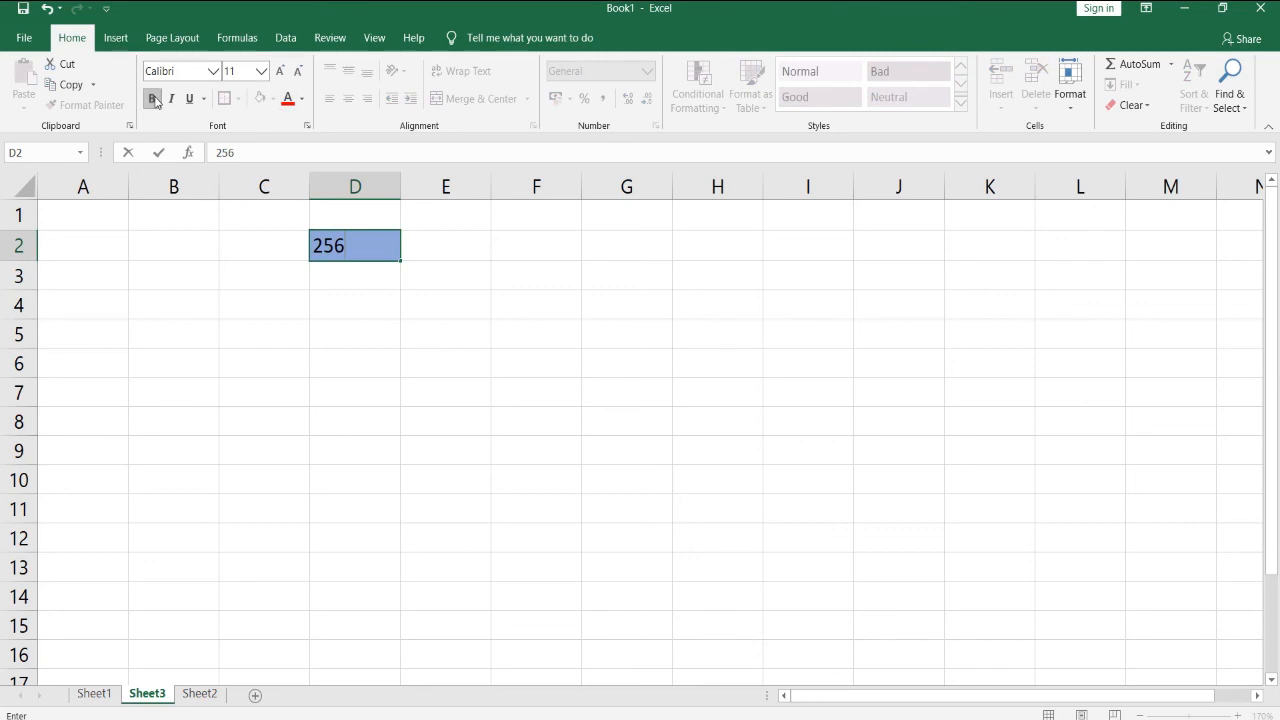
pyautogui.click(380, 300)
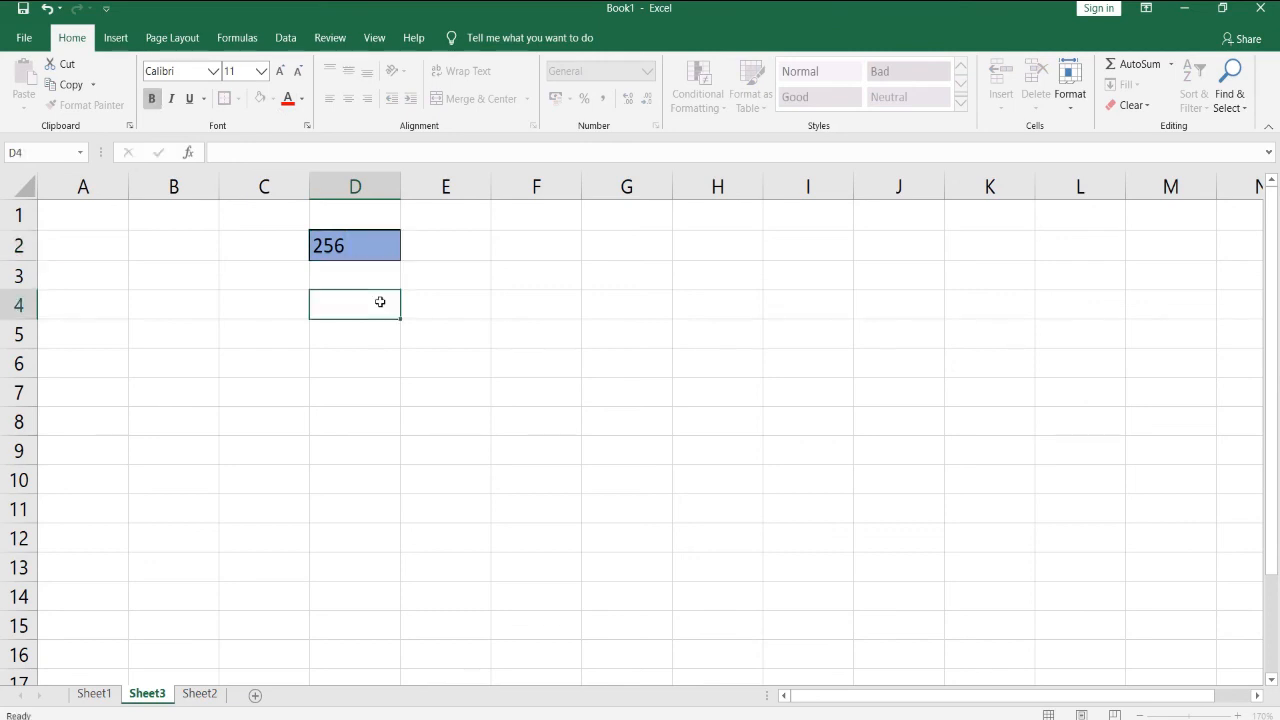
pyautogui.click(380, 247)
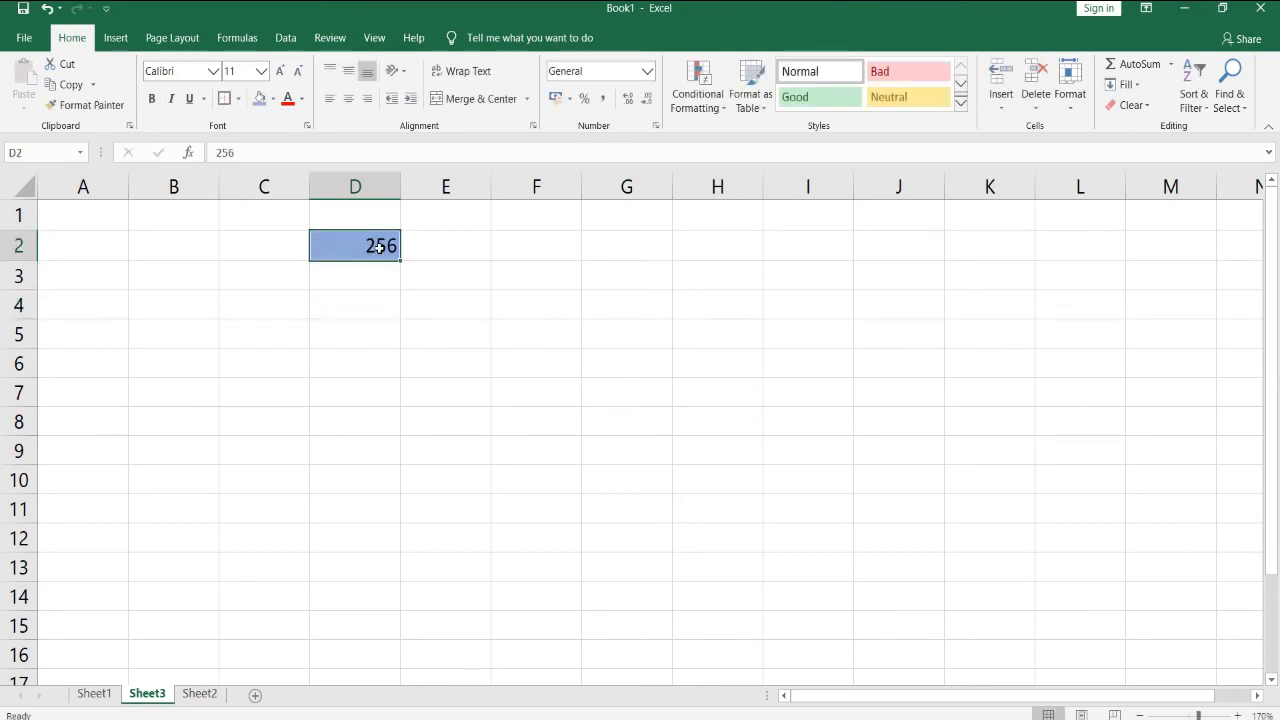
# - Format the number in cell D2 as bold, italic and underlined
pyautogui.click(158, 99)
pyautogui.click(168, 99)
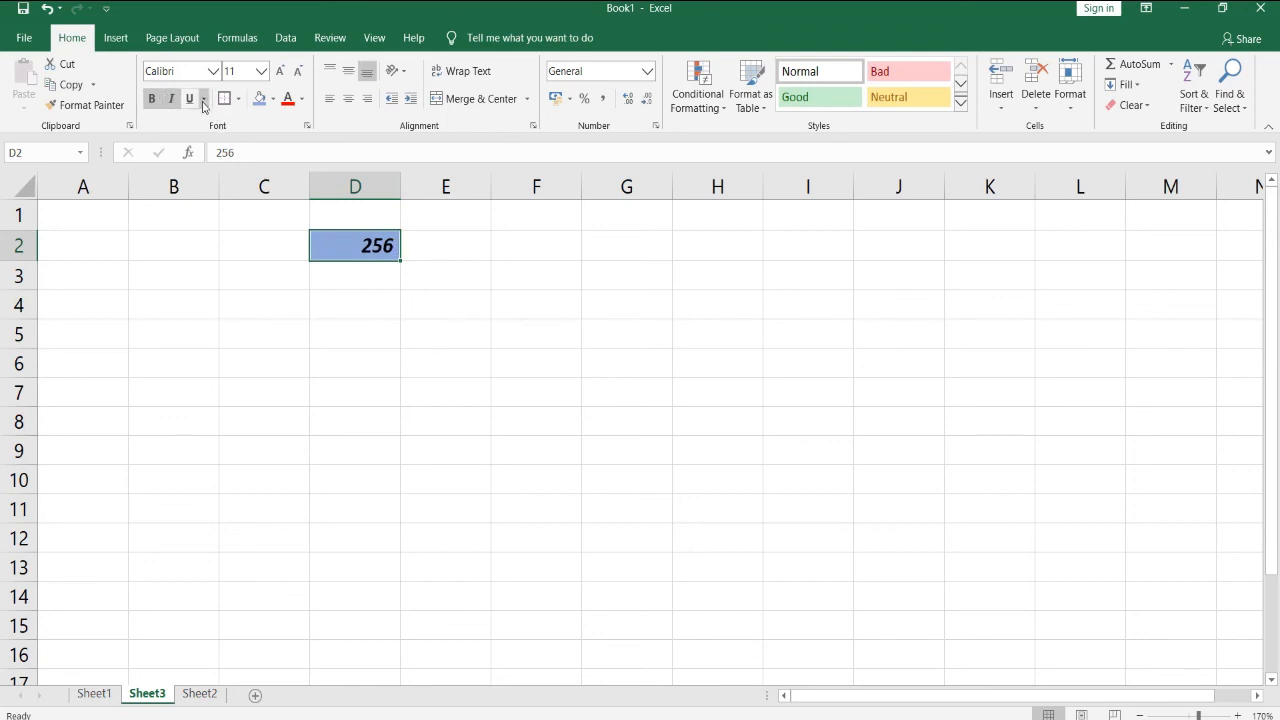
pyautogui.click(203, 99)
pyautogui.click(210, 122)
pyautogui.click(433, 303)
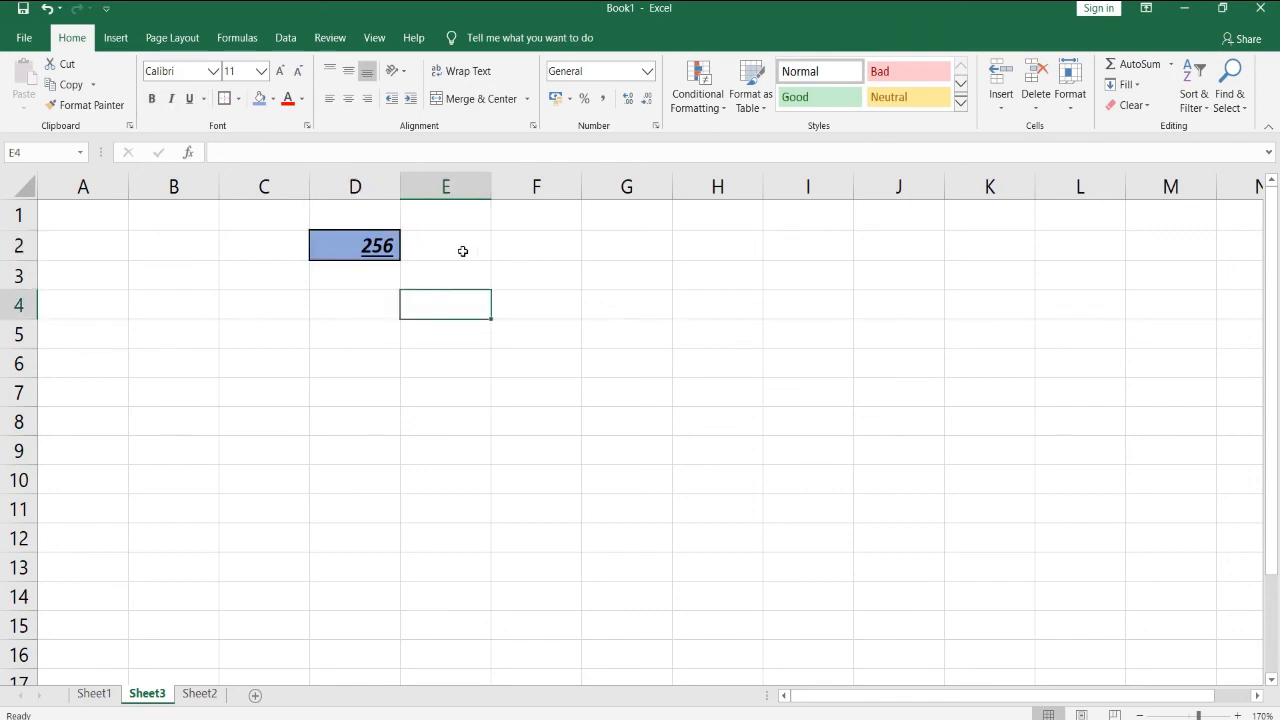
pyautogui.click(330, 72)
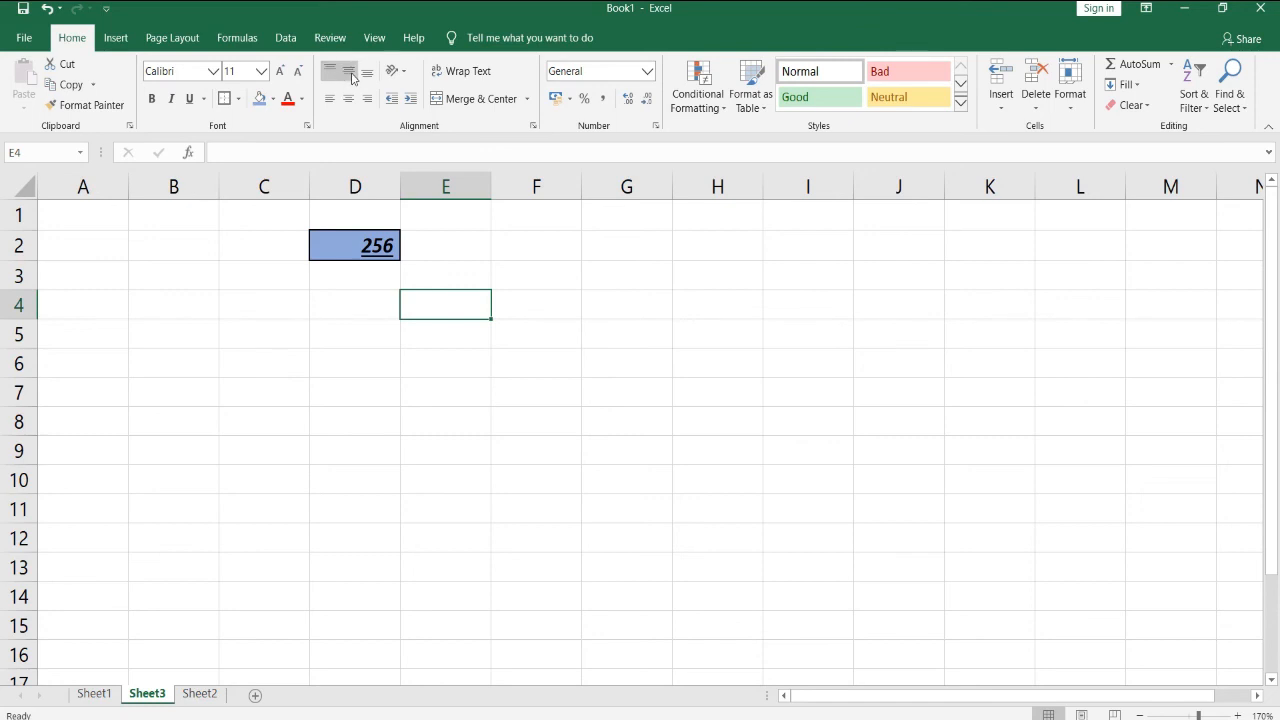
pyautogui.click(352, 77)
pyautogui.click(371, 75)
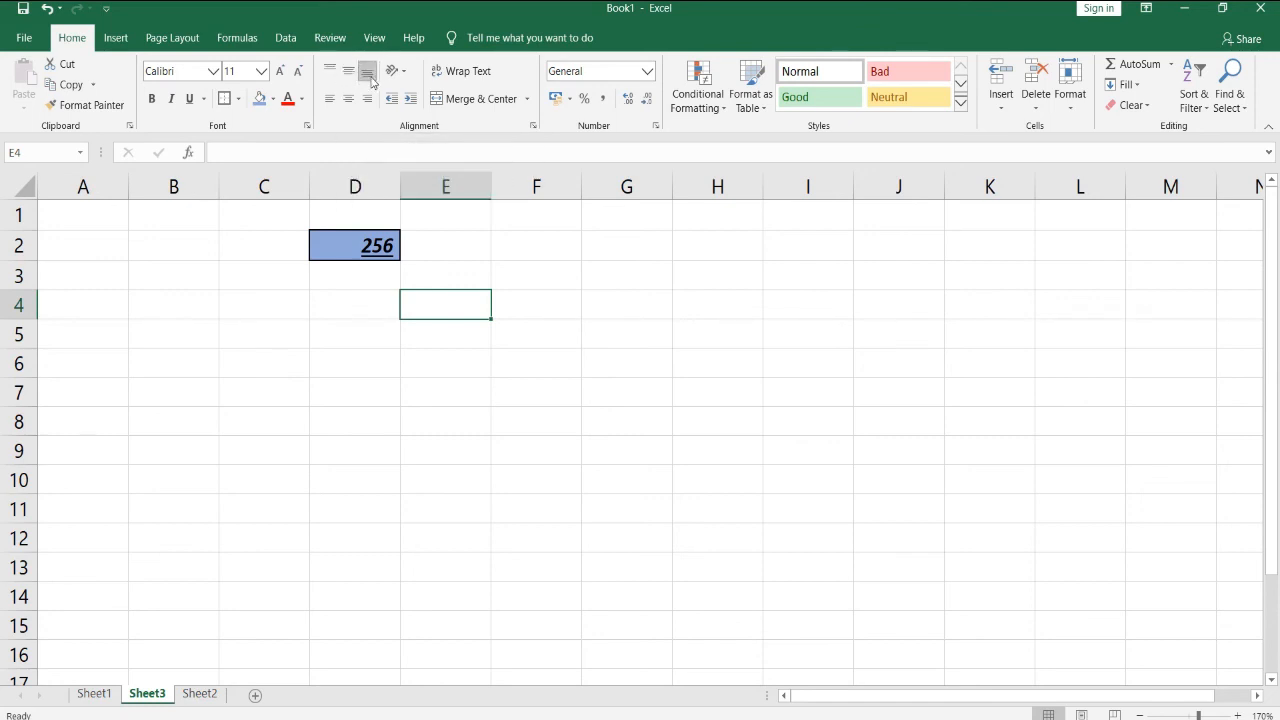
pyautogui.click(323, 97)
pyautogui.click(345, 100)
pyautogui.click(372, 104)
# - Try middle, bottom, left and centre alignment on the number in cell D2, finishing with right alignment
pyautogui.moveTo(378, 247)
pyautogui.mouseDown()
pyautogui.moveTo(380, 271)
pyautogui.moveTo(378, 247)
pyautogui.mouseUp()
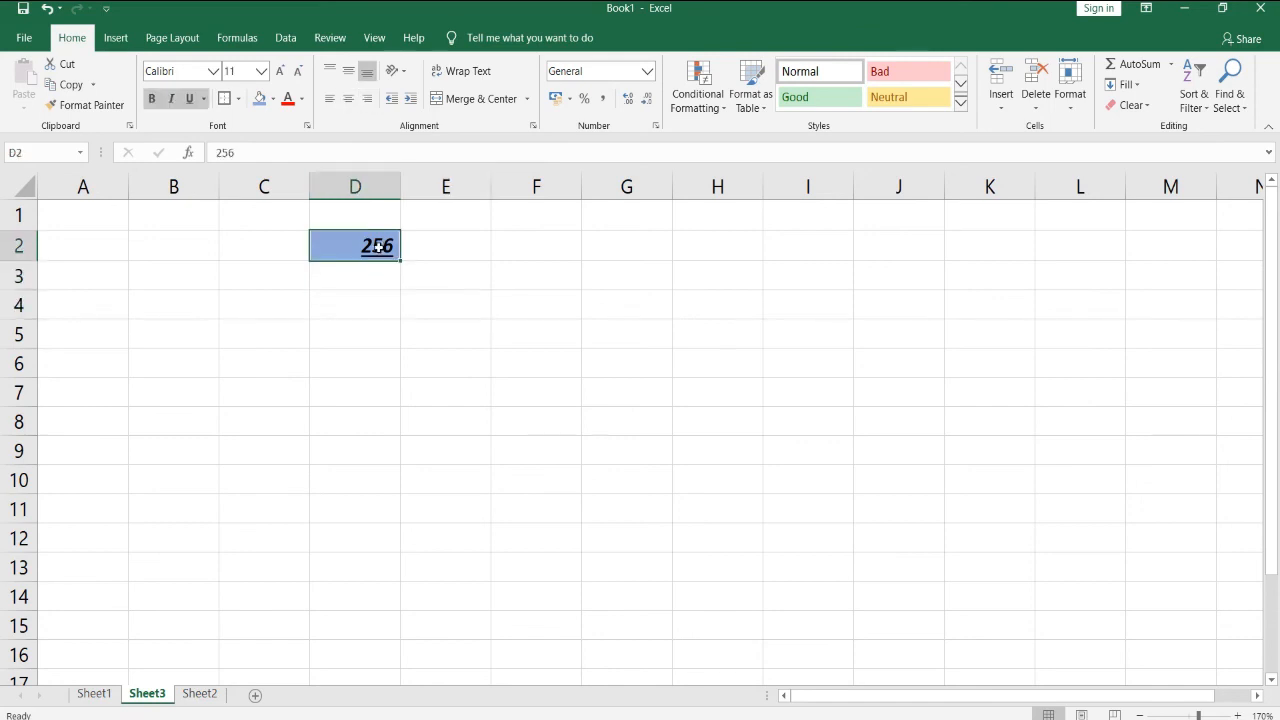
pyautogui.click(351, 75)
pyautogui.click(367, 72)
pyautogui.click(331, 98)
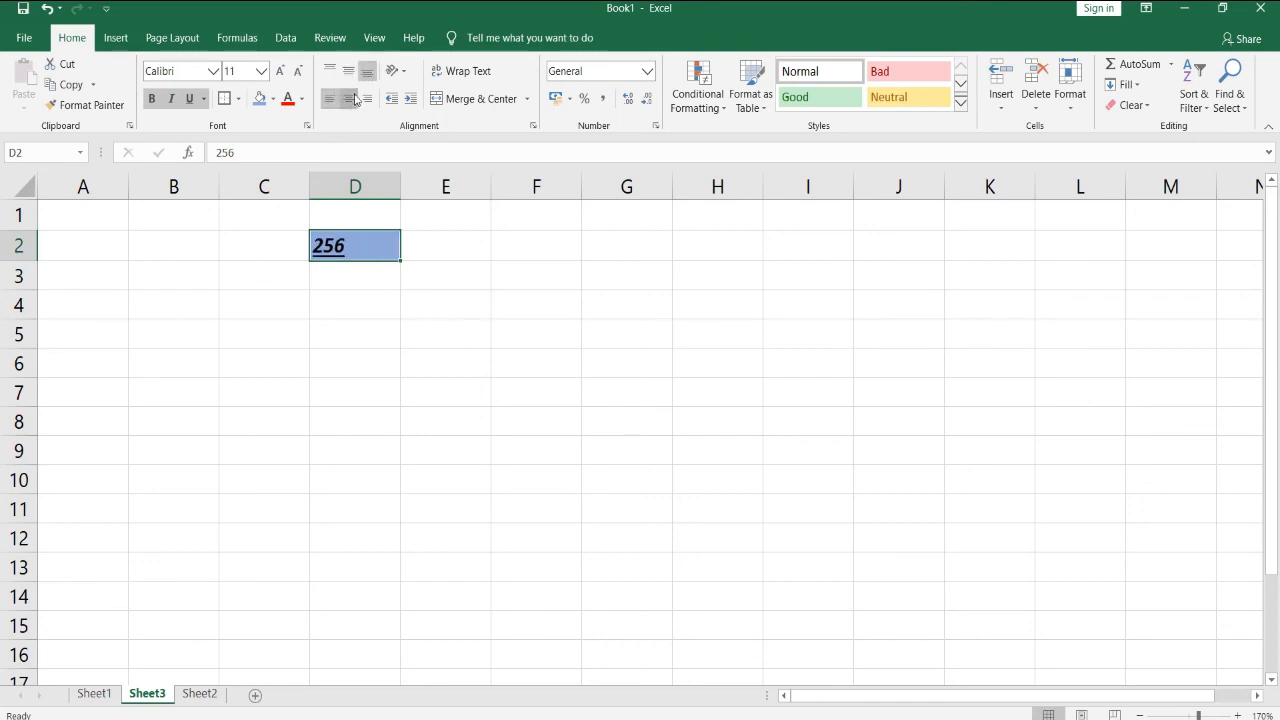
pyautogui.click(348, 98)
pyautogui.click(369, 98)
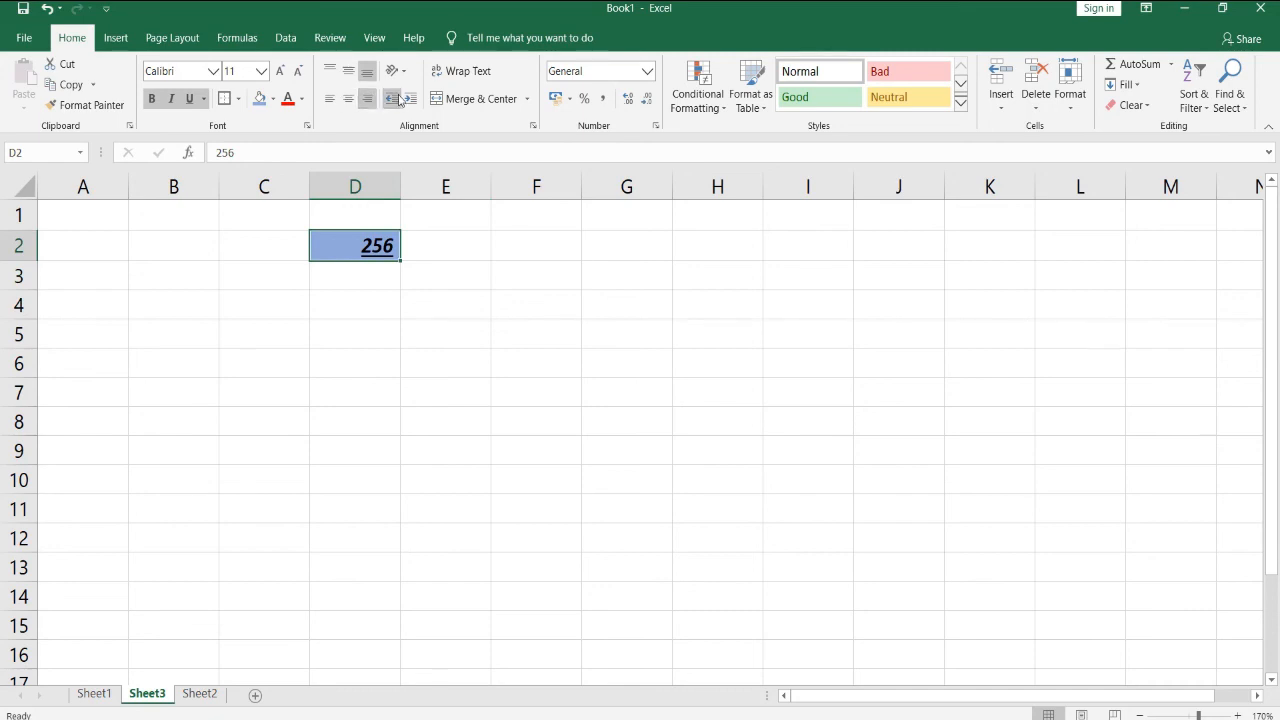
# - Increase the indent of the right-aligned number in cell D2 by several increments
pyautogui.click(413, 100)
pyautogui.click(414, 101)
pyautogui.click(415, 103)
pyautogui.click(415, 103)
pyautogui.click(415, 103)
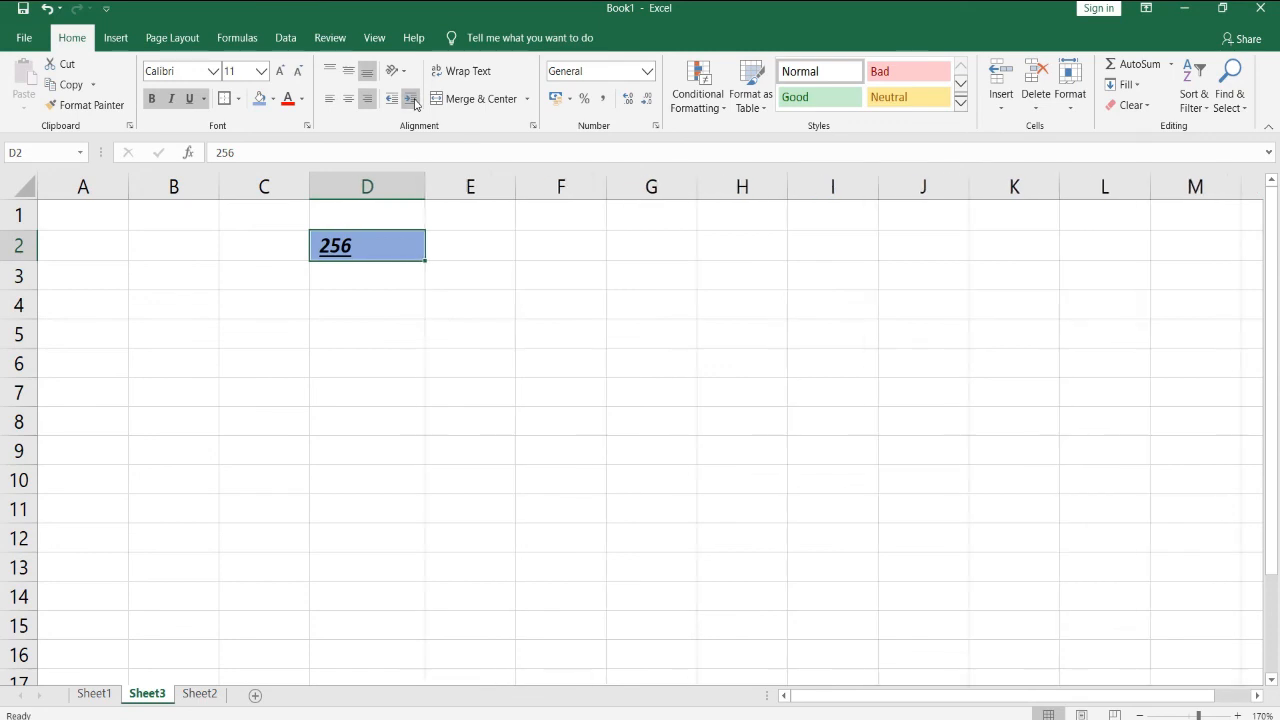
pyautogui.click(415, 103)
pyautogui.click(415, 103)
pyautogui.click(415, 103)
# - Decrease the indent of cell D2 repeatedly until the number sits at the cell's right edge
pyautogui.click(391, 101)
pyautogui.click(391, 101)
pyautogui.click(391, 101)
pyautogui.click(391, 101)
pyautogui.click(389, 106)
pyautogui.click(389, 106)
pyautogui.click(389, 106)
pyautogui.click(389, 106)
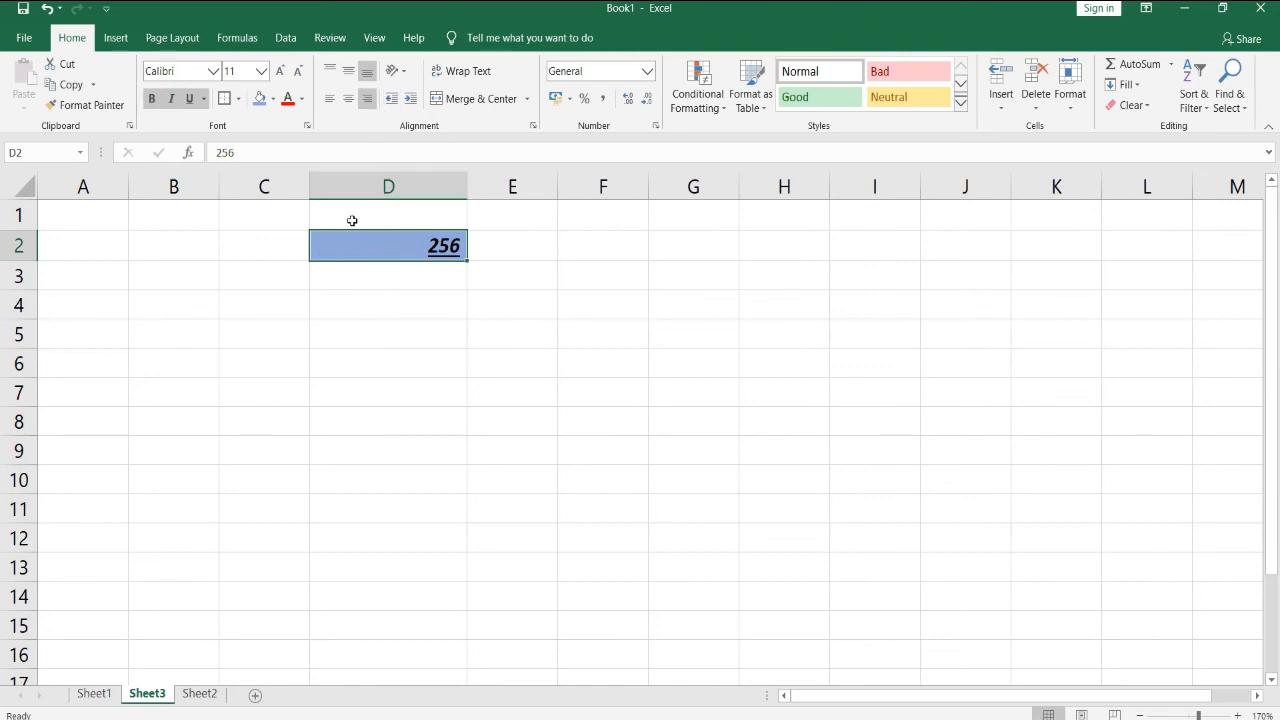
# - Undo the latest indent changes in cell D2 until column D is back to its original width
pyautogui.hotkey('ctrl', 'z')
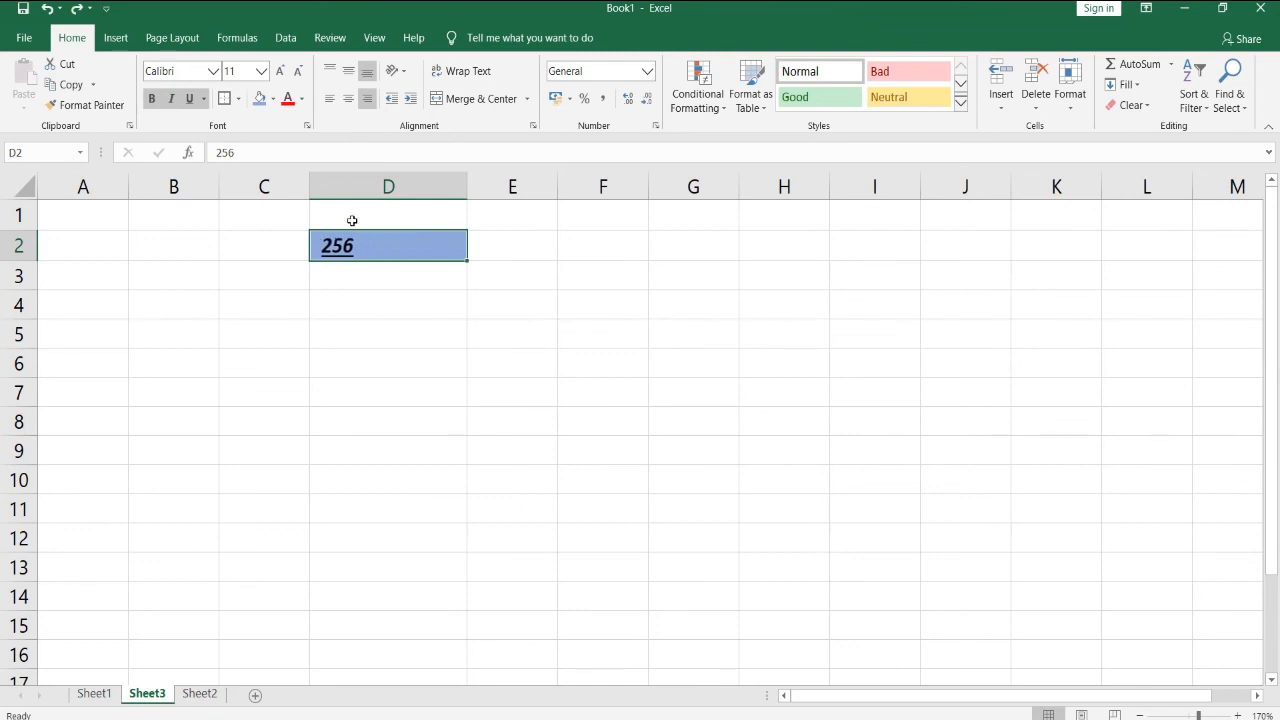
pyautogui.hotkey('ctrl', 'z')
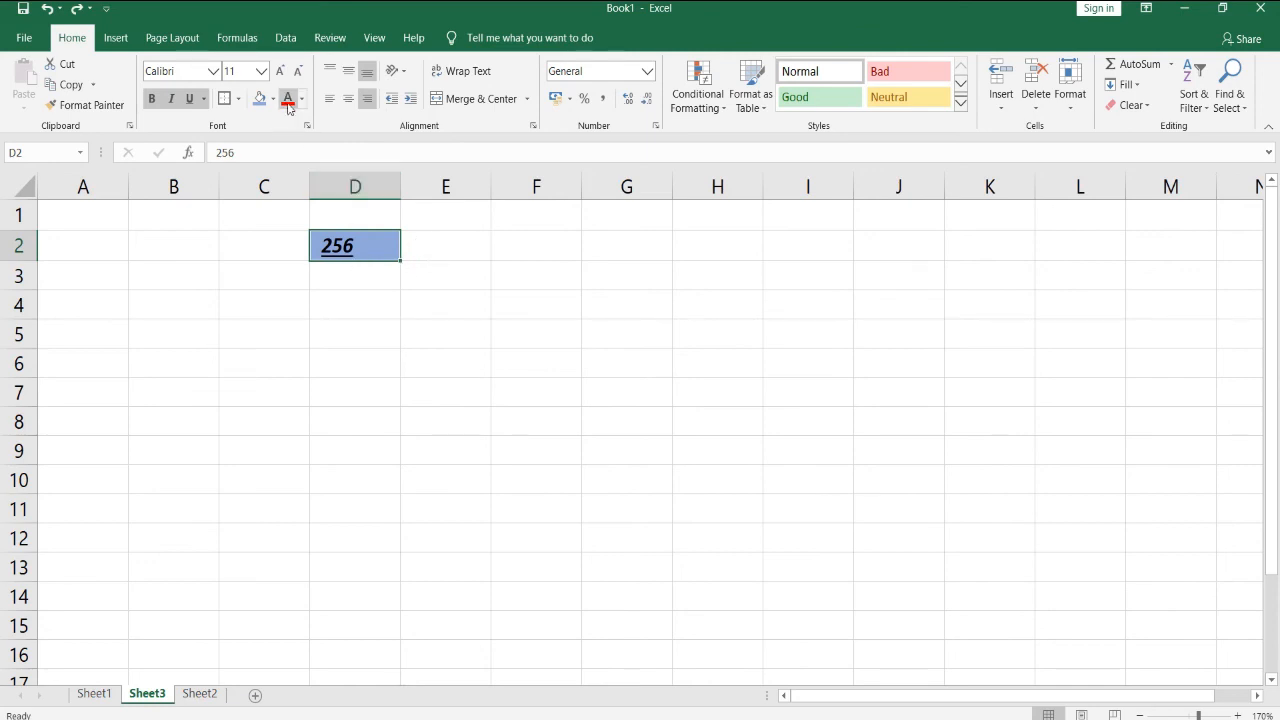
# - Enter the text "On Target Youtube Channel/Blog" in cell F2 and select that cell again
pyautogui.click(553, 258)
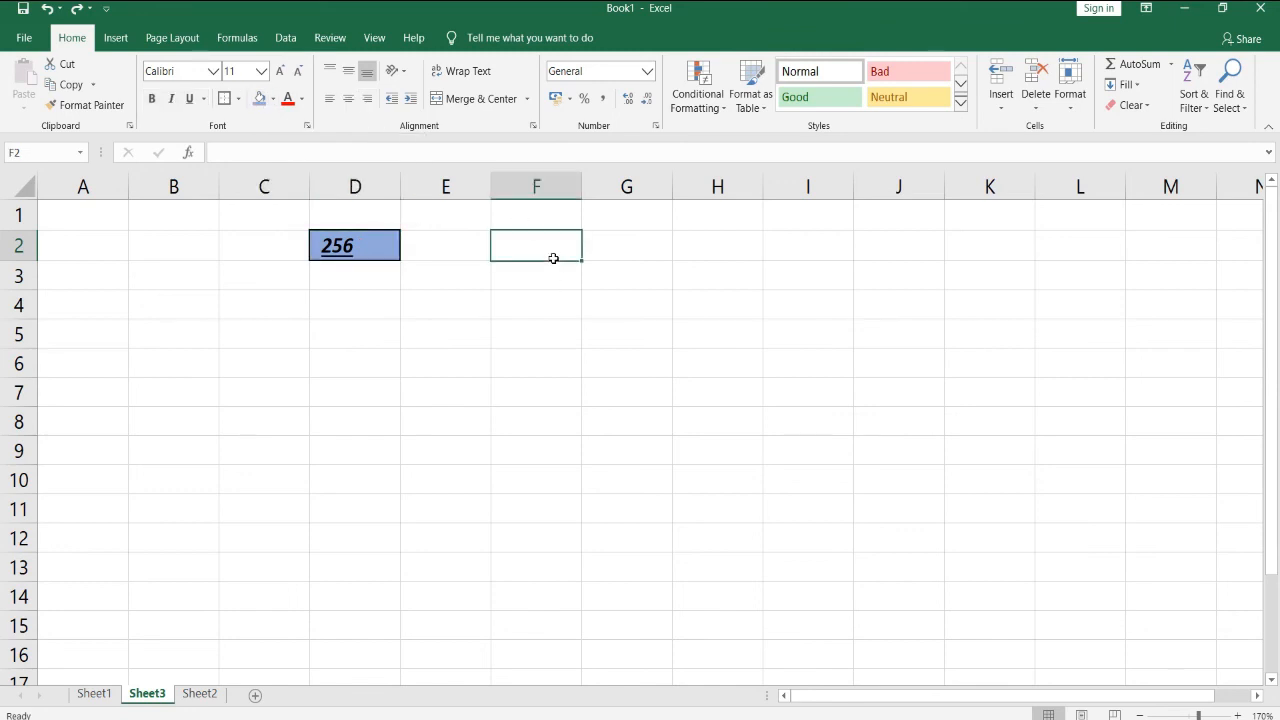
pyautogui.write('On')
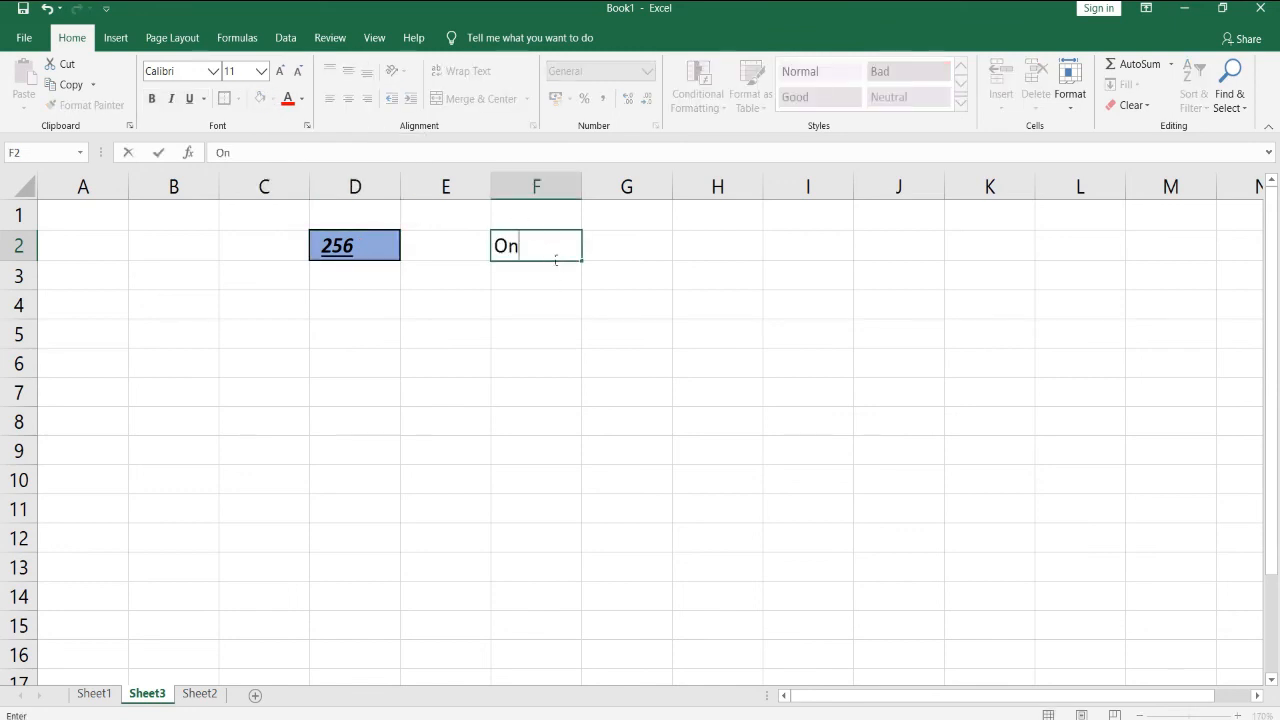
pyautogui.write(' Target Youtube Ch')
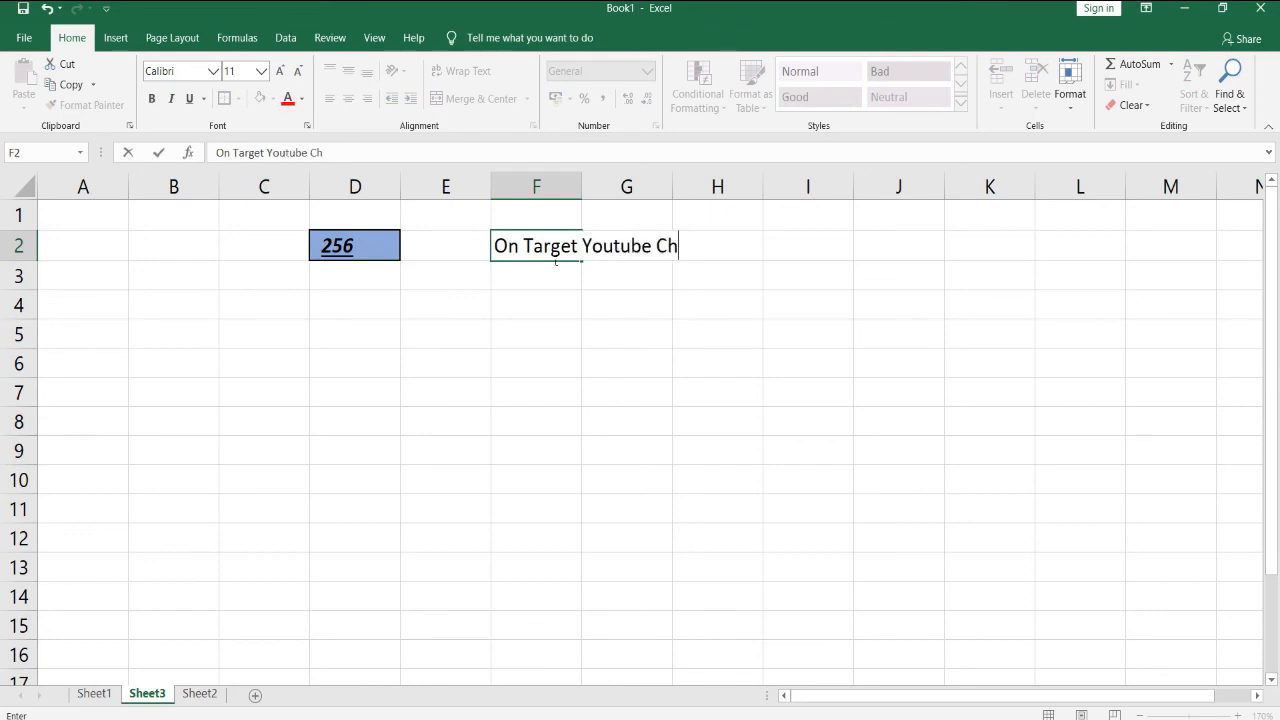
pyautogui.write('annel/Blog')
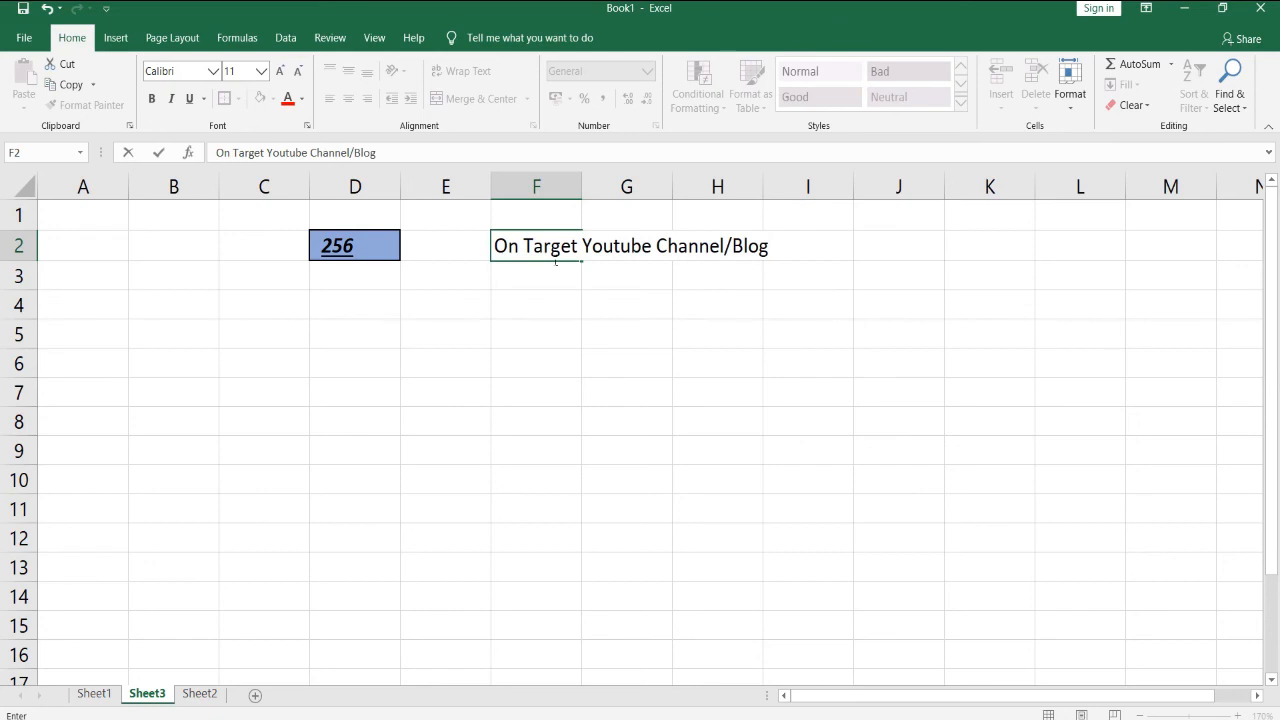
pyautogui.click(608, 275)
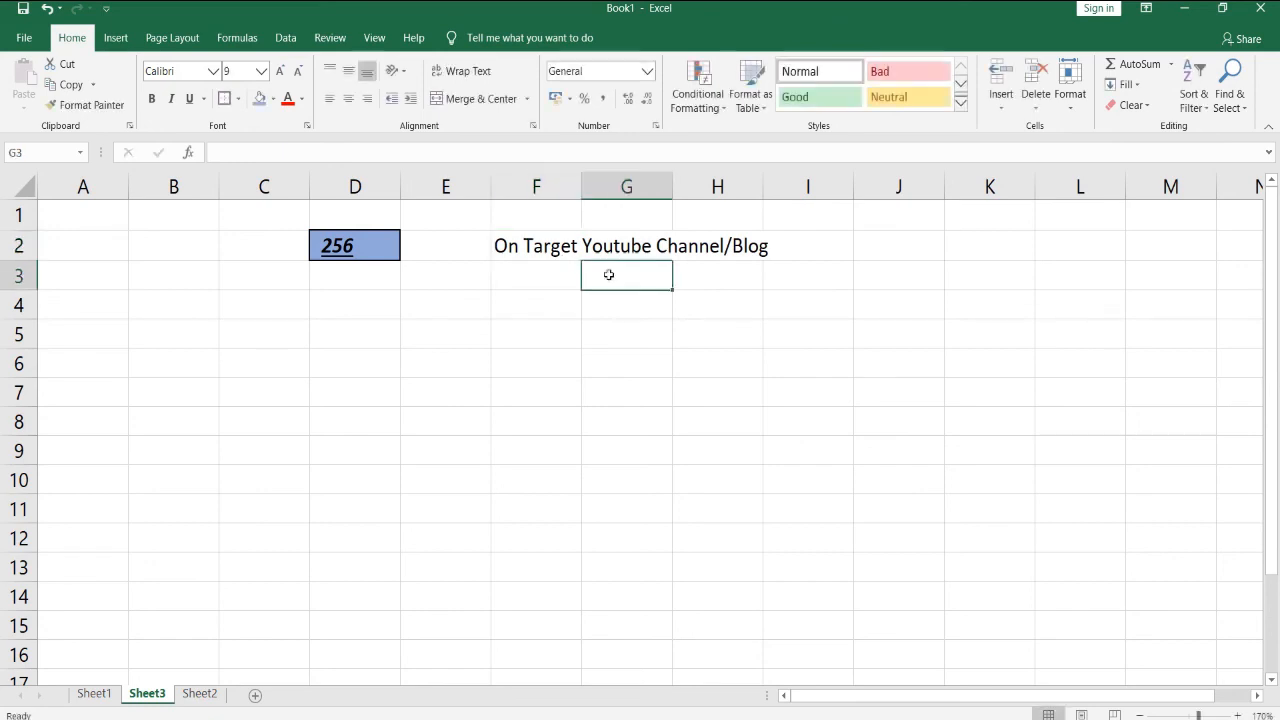
pyautogui.click(550, 248)
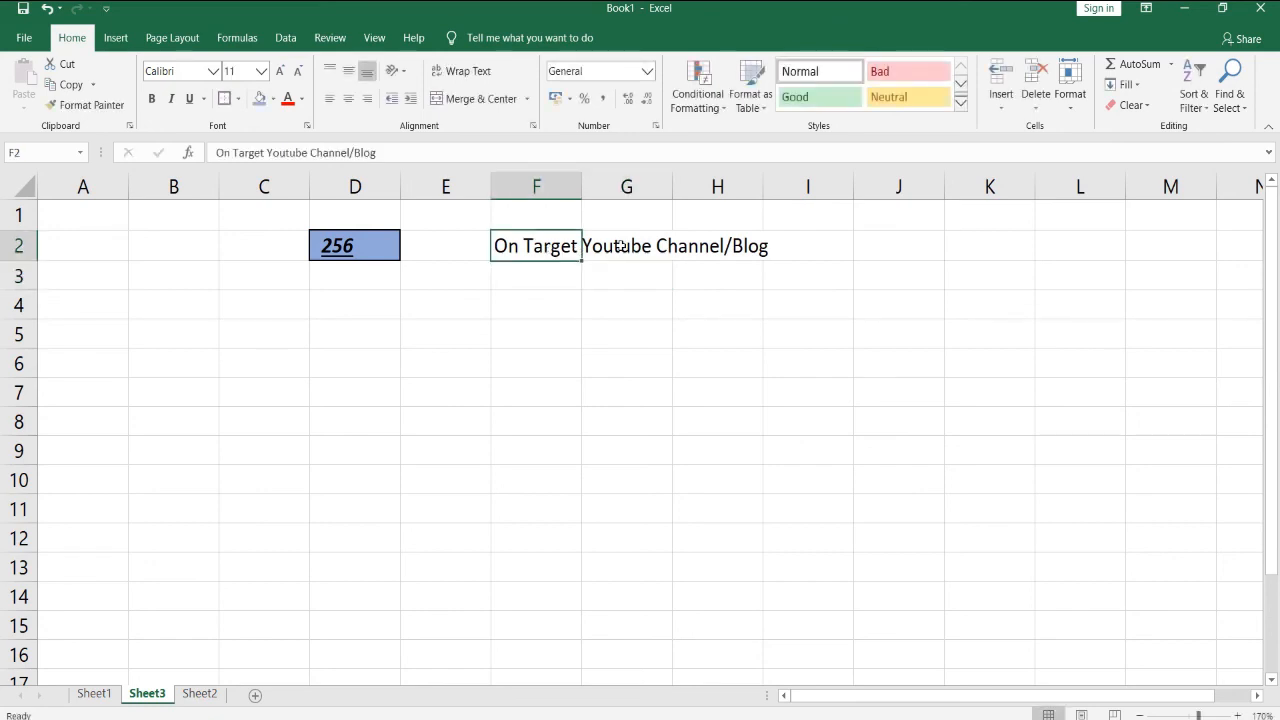